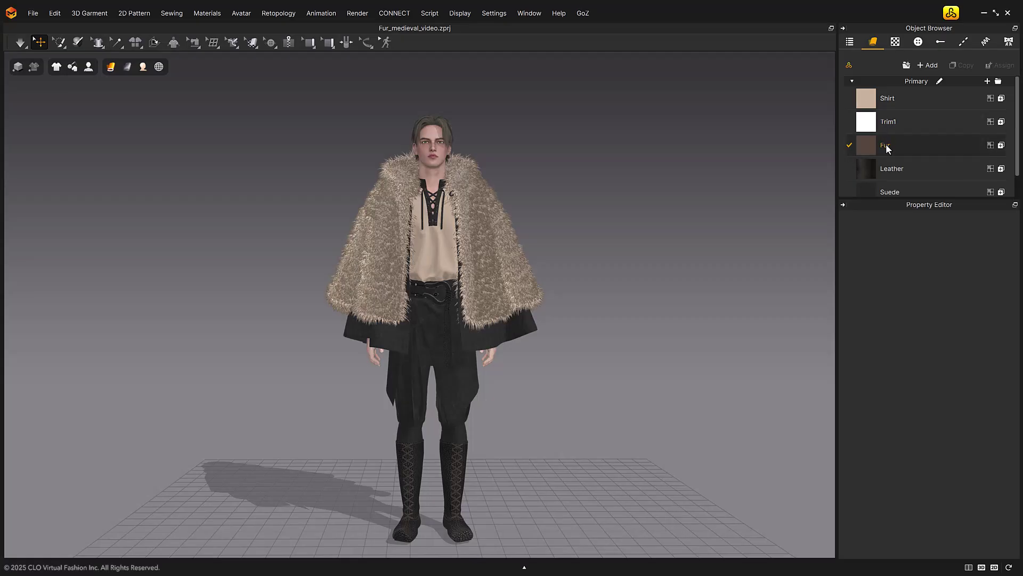
- Inspect the material type options of the Fur fabric used on the cape, leaving the type at Fur_Strand
{"action": "left_click", "coordinate": [901, 147]}
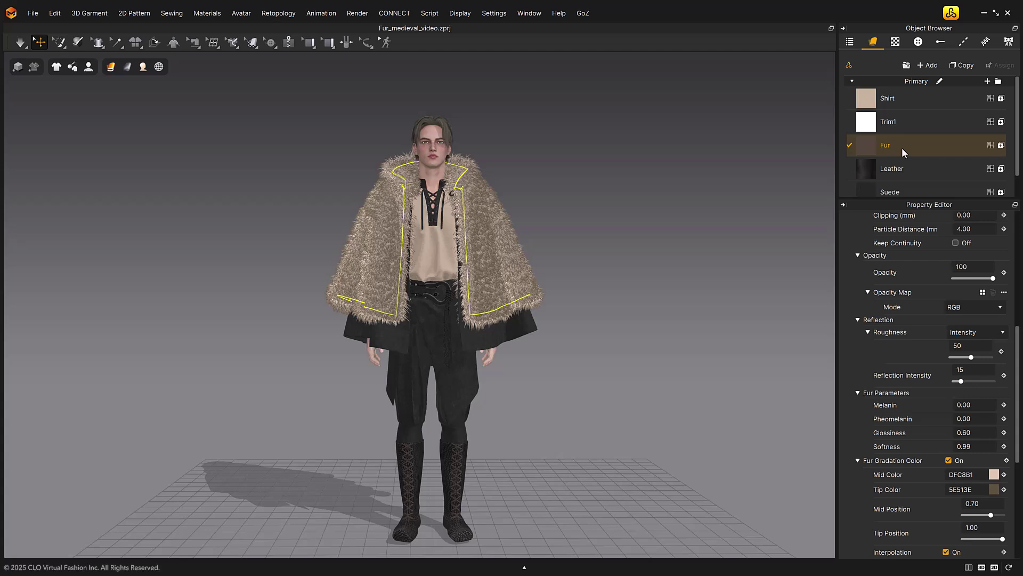
{"action": "scroll", "coordinate": [922, 323], "scroll_direction": "up", "scroll_amount": 5}
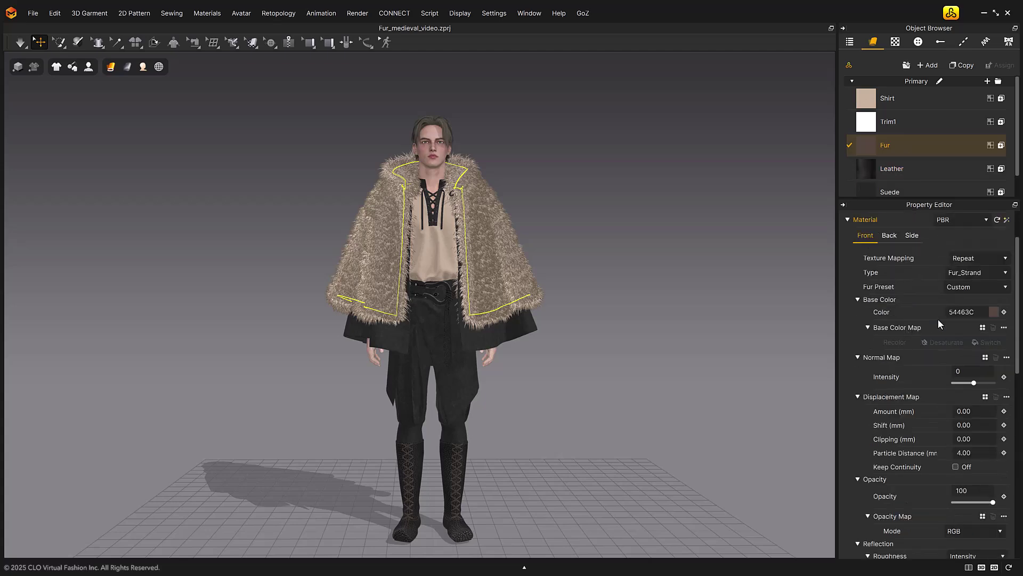
{"action": "left_click", "coordinate": [995, 274]}
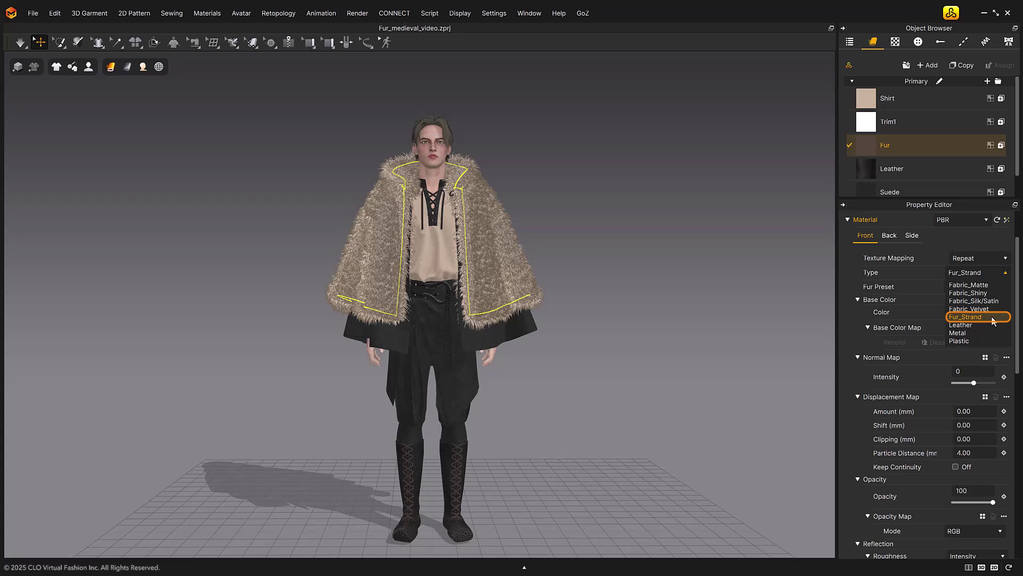
{"action": "left_click", "coordinate": [802, 291]}
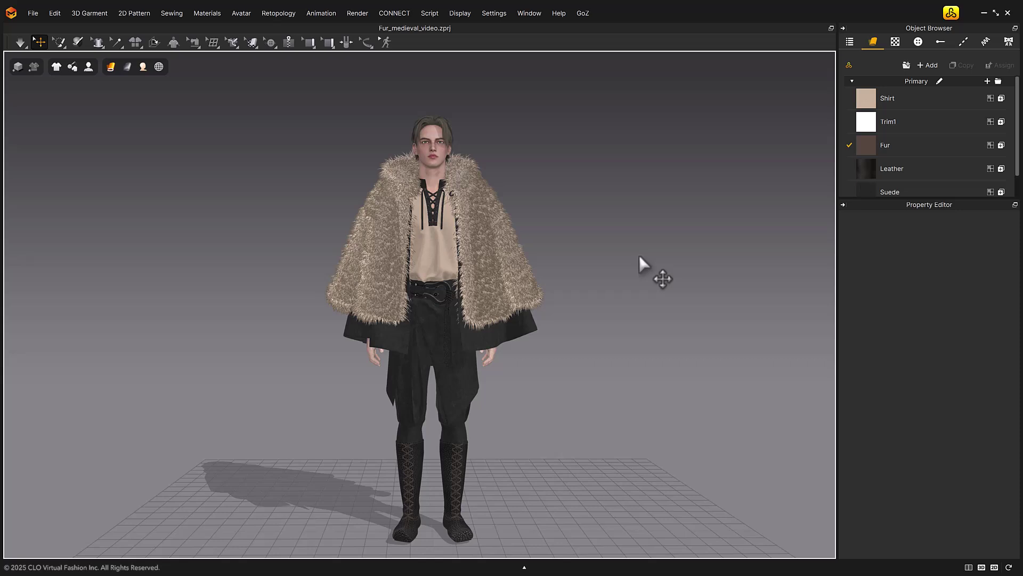
- Set up a USD export of the project under the file name 1 with fur strand data included
{"action": "left_click", "coordinate": [20, 66]}
{"action": "left_click", "coordinate": [33, 13]}
{"action": "mouse_move", "coordinate": [61, 130]}
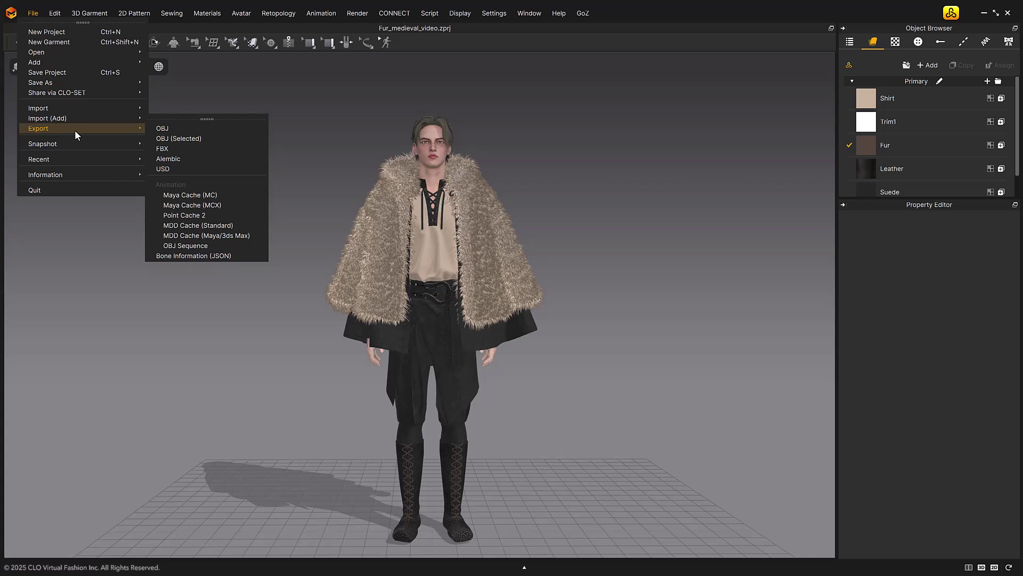
{"action": "left_click", "coordinate": [242, 169]}
{"action": "type", "text": "1"}
{"action": "key", "text": "Return"}
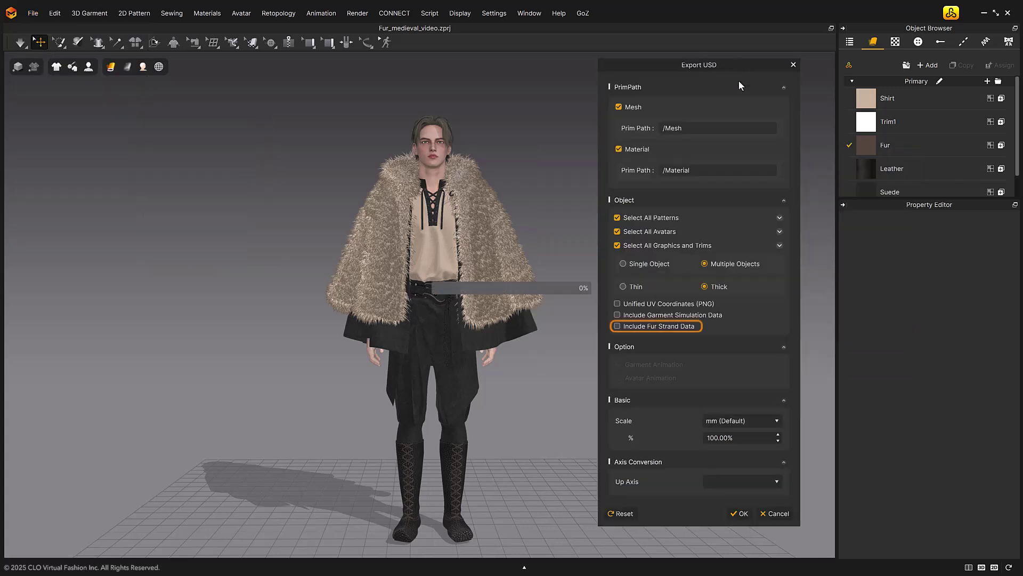
{"action": "left_click", "coordinate": [663, 327]}
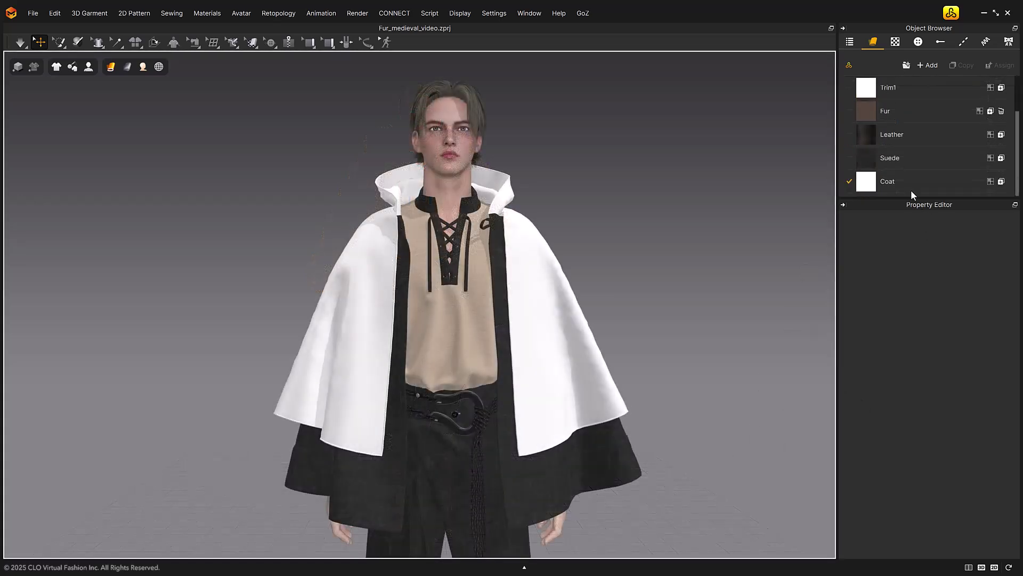
- Change the Coat fabric's material type to Fur_Strand
{"action": "left_click", "coordinate": [903, 181]}
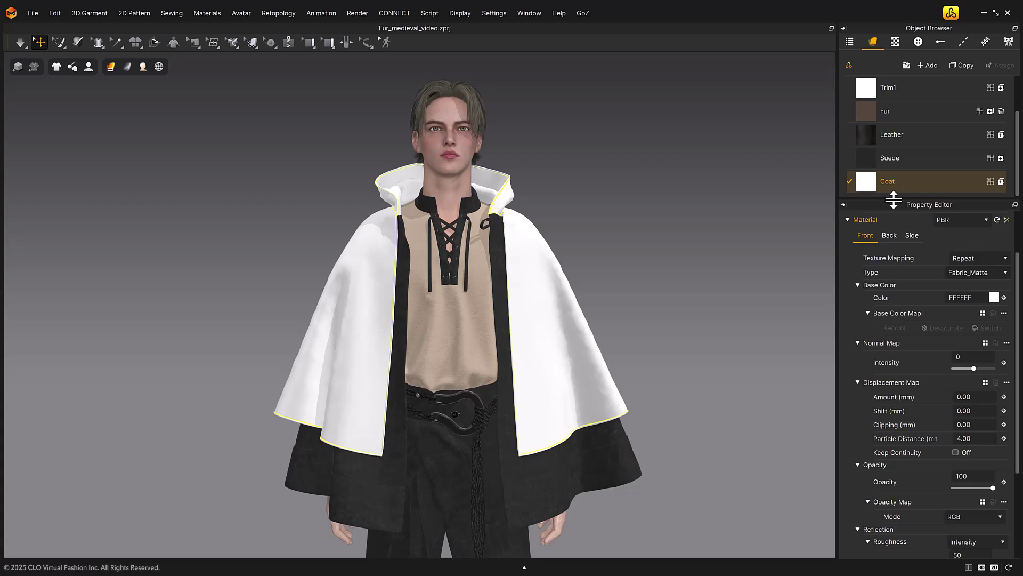
{"action": "left_click", "coordinate": [964, 273]}
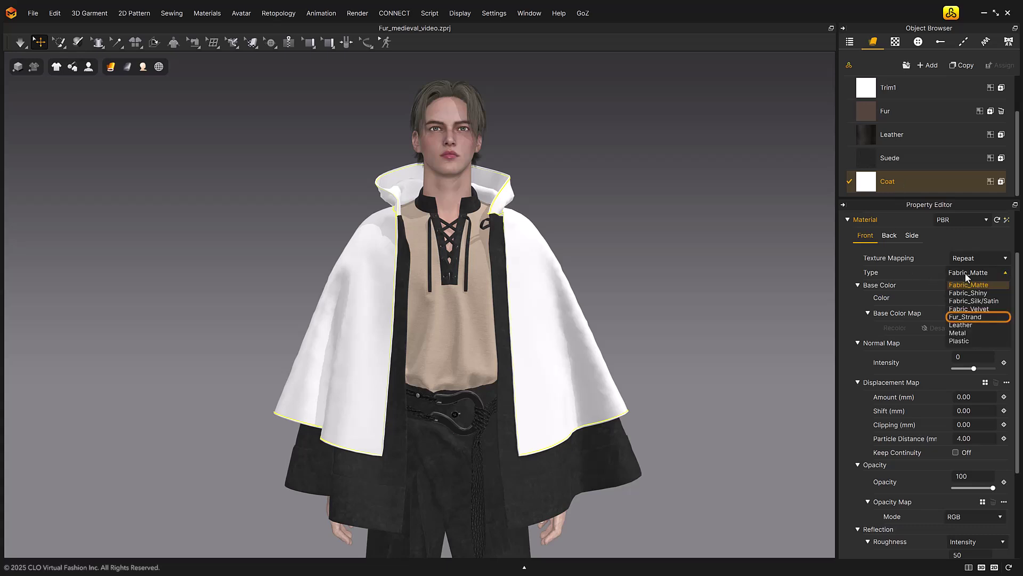
{"action": "left_click", "coordinate": [989, 316]}
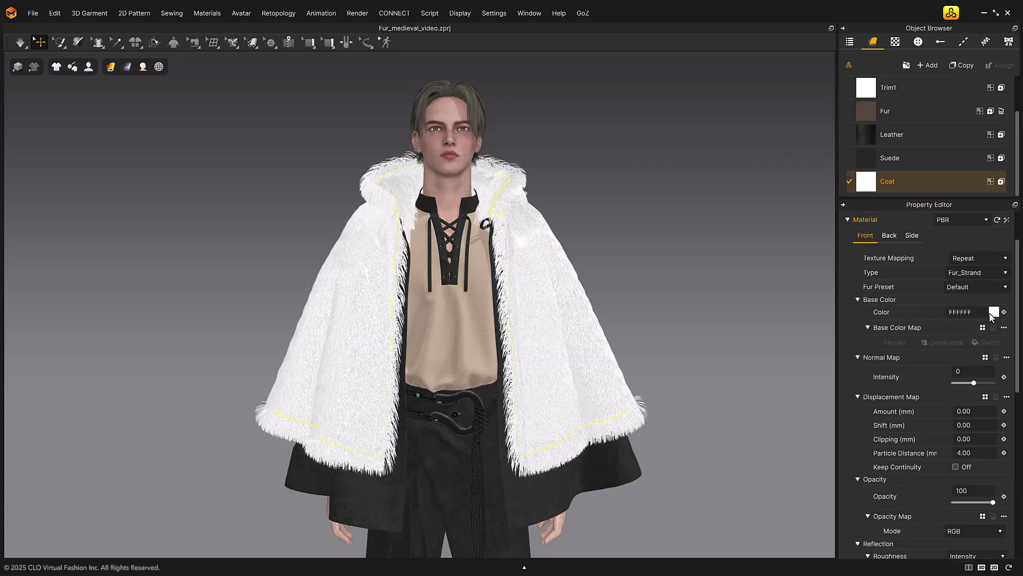
- Compare the Line and Plane fur strand shapes in the 3D preferences on the fur collar, ending on Cylinder
{"action": "scroll", "coordinate": [562, 206], "scroll_direction": "up", "scroll_amount": 5}
{"action": "right_click_drag", "start_coordinate": [611, 292], "coordinate": [412, 350]}
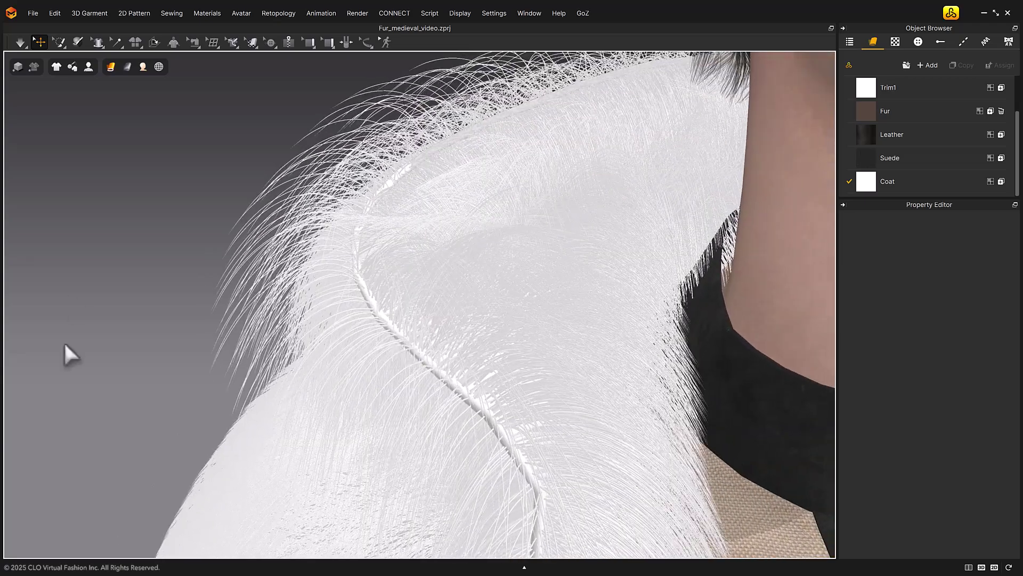
{"action": "scroll", "coordinate": [384, 407], "scroll_direction": "up", "scroll_amount": 2}
{"action": "left_click", "coordinate": [494, 12]}
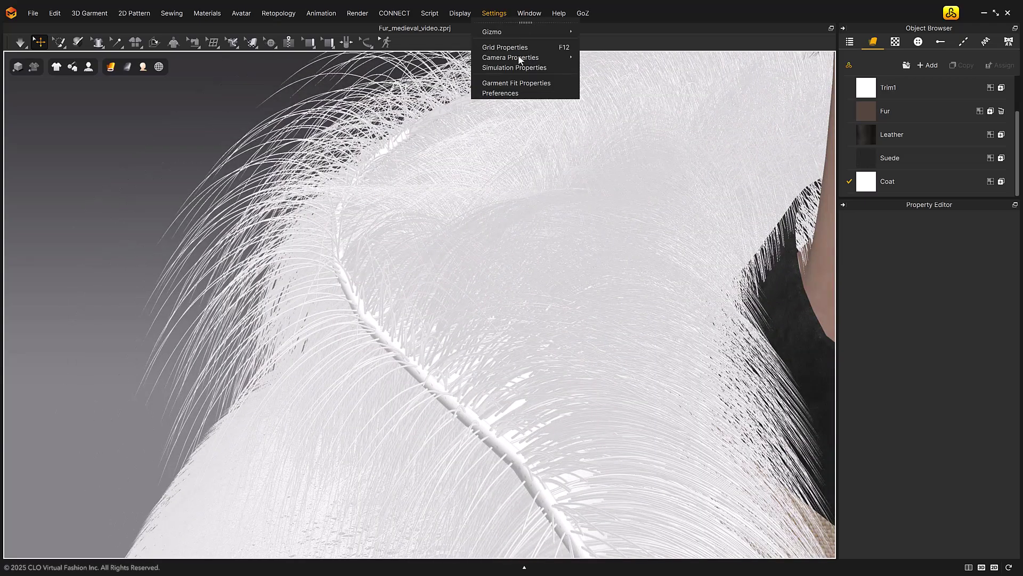
{"action": "left_click", "coordinate": [512, 93]}
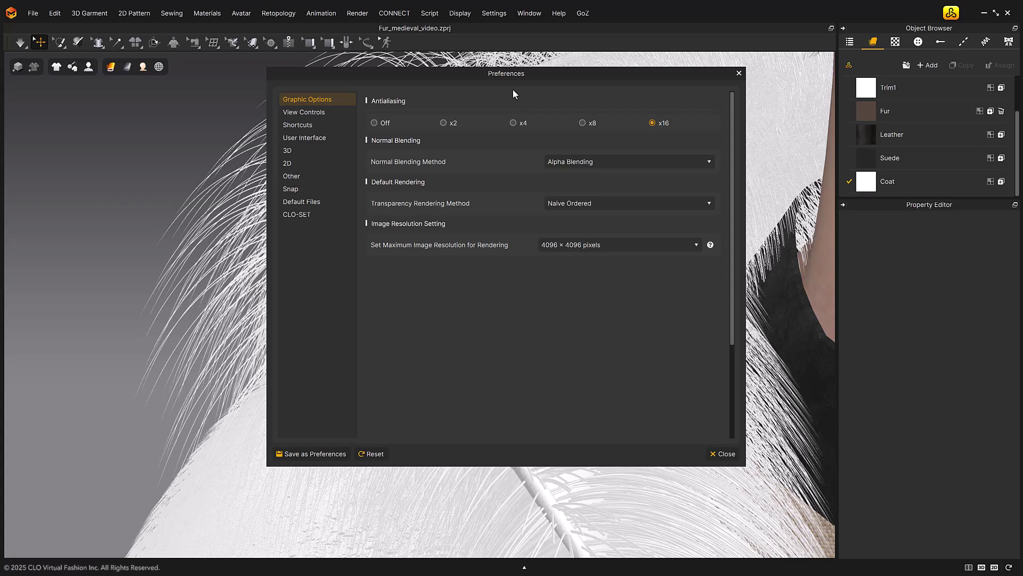
{"action": "left_click_drag", "start_coordinate": [505, 73], "coordinate": [784, 67]}
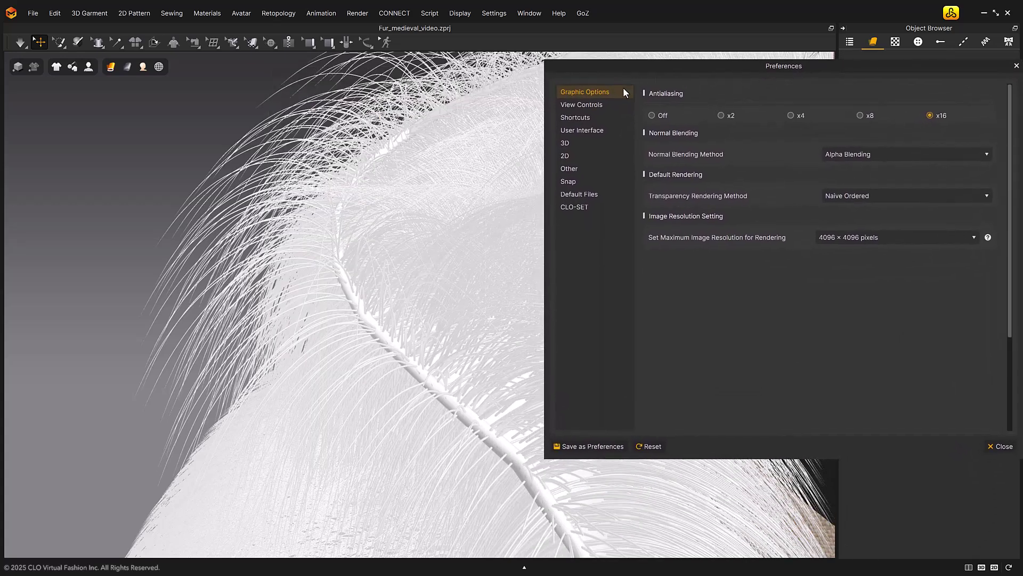
{"action": "left_click", "coordinate": [586, 146]}
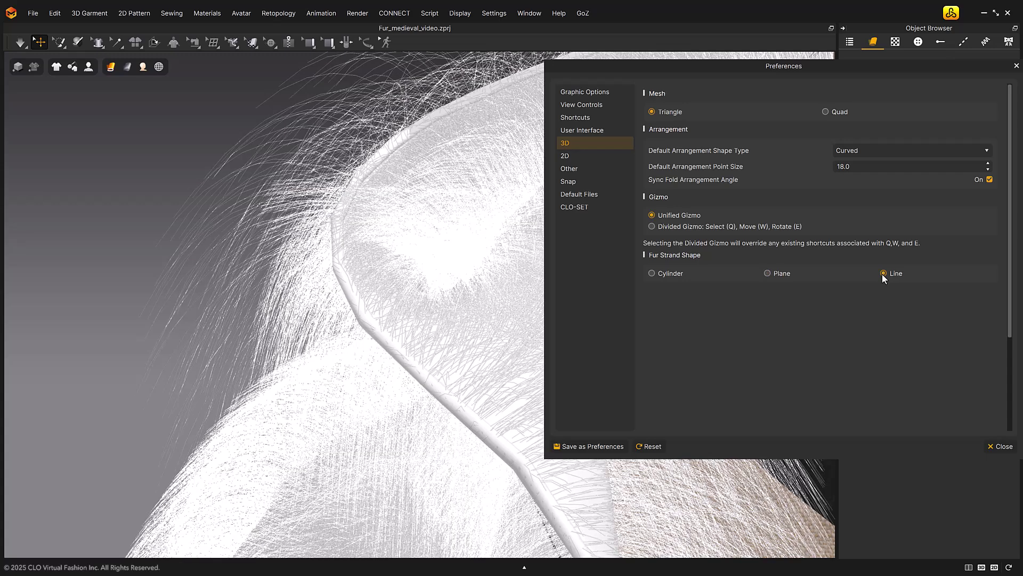
{"action": "left_click", "coordinate": [768, 274]}
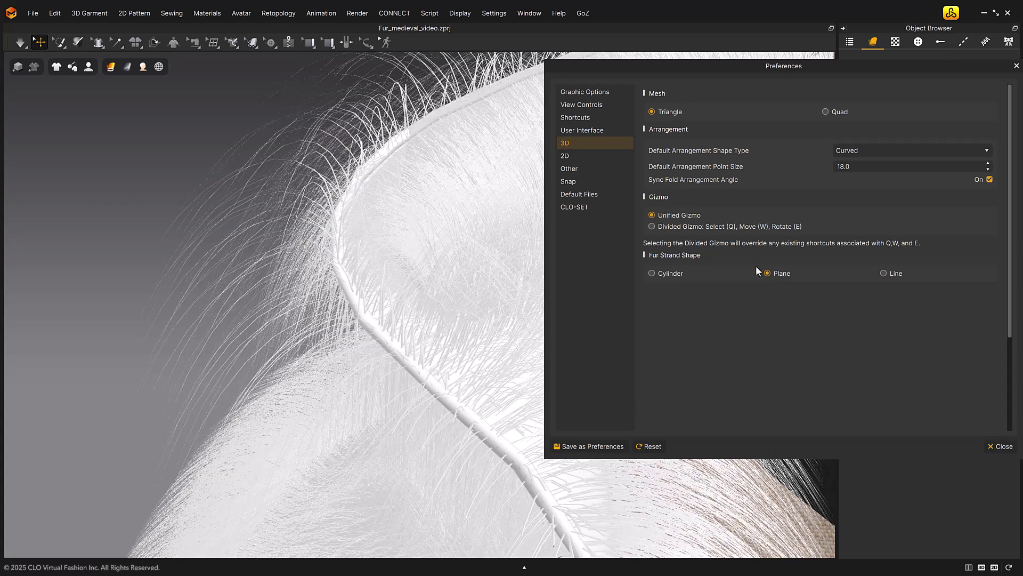
{"action": "left_click", "coordinate": [652, 274]}
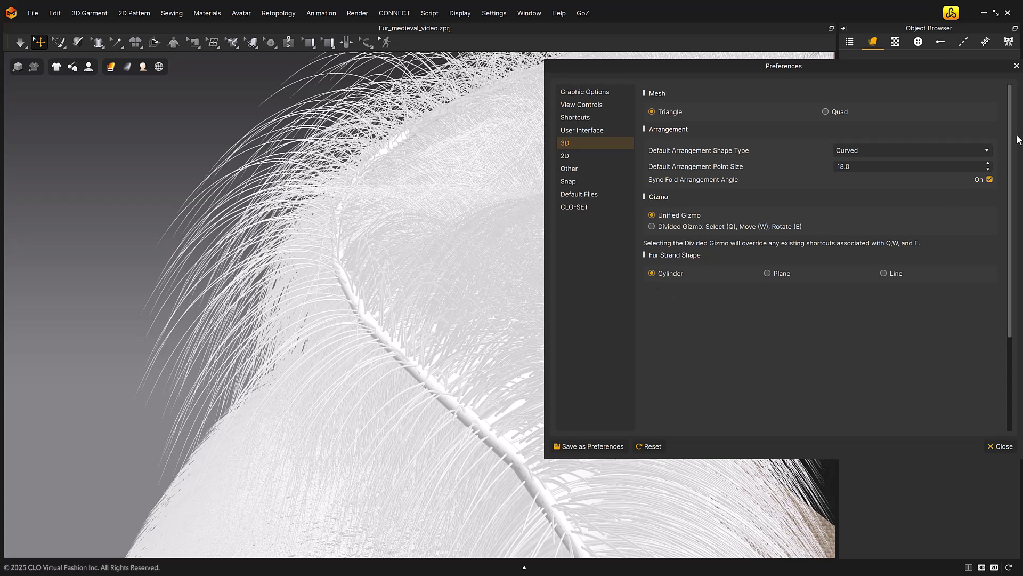
{"action": "left_click", "coordinate": [1017, 66]}
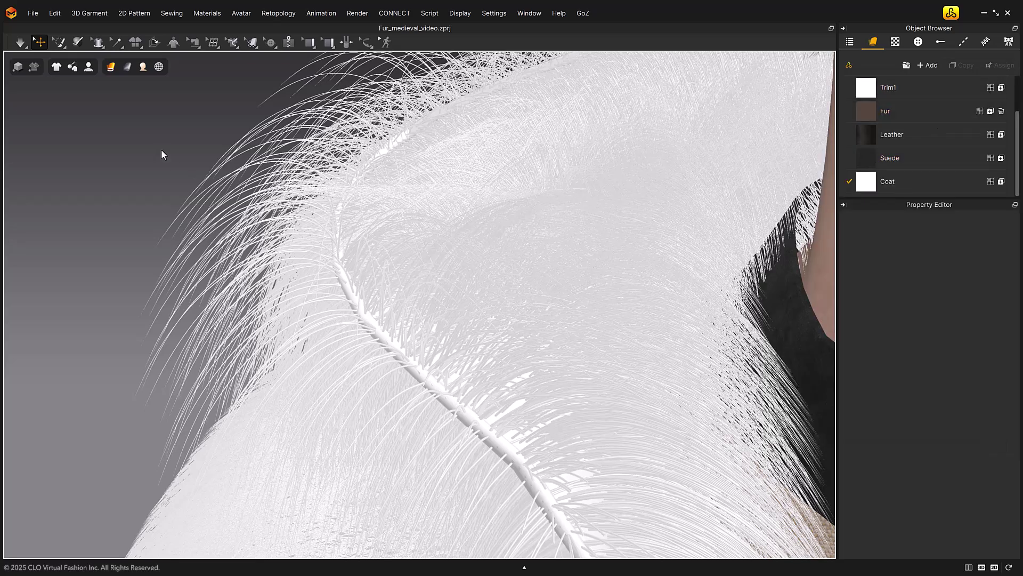
- Toggle the fur strand display off and on for the garment, leaving the strands shown
{"action": "left_click", "coordinate": [111, 67]}
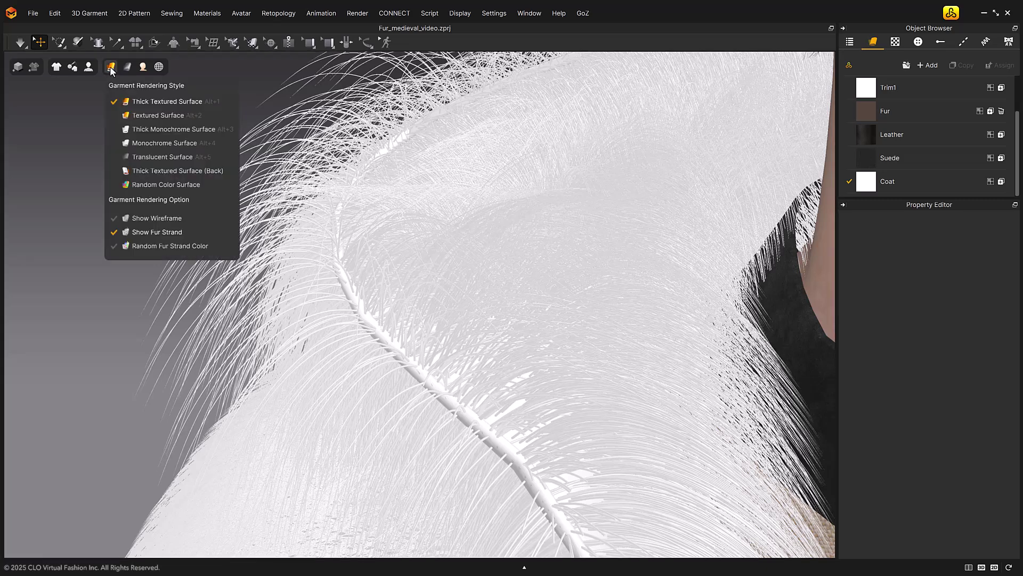
{"action": "left_click", "coordinate": [171, 232]}
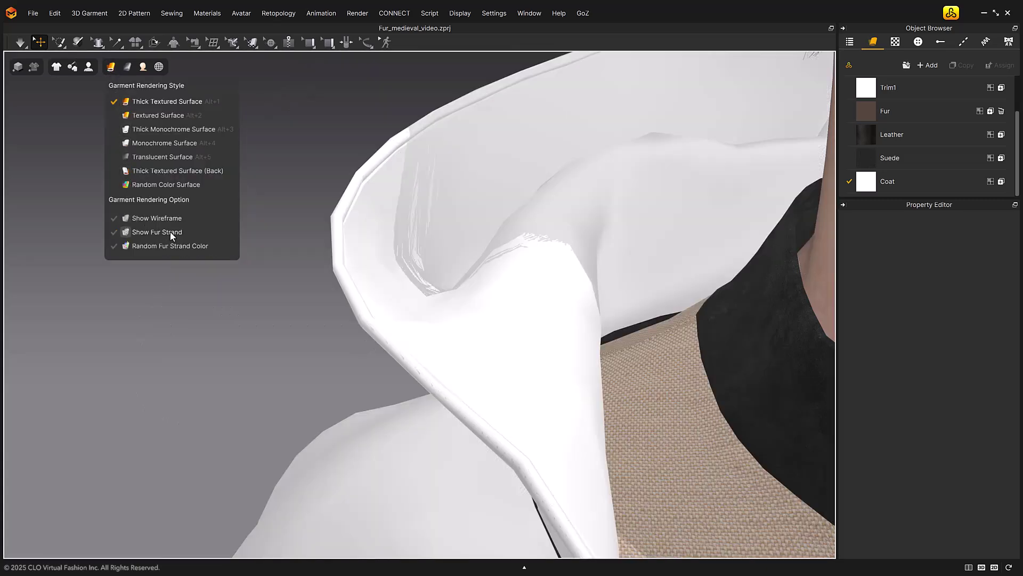
{"action": "left_click", "coordinate": [171, 231]}
{"action": "left_click", "coordinate": [170, 231]}
{"action": "left_click", "coordinate": [170, 231]}
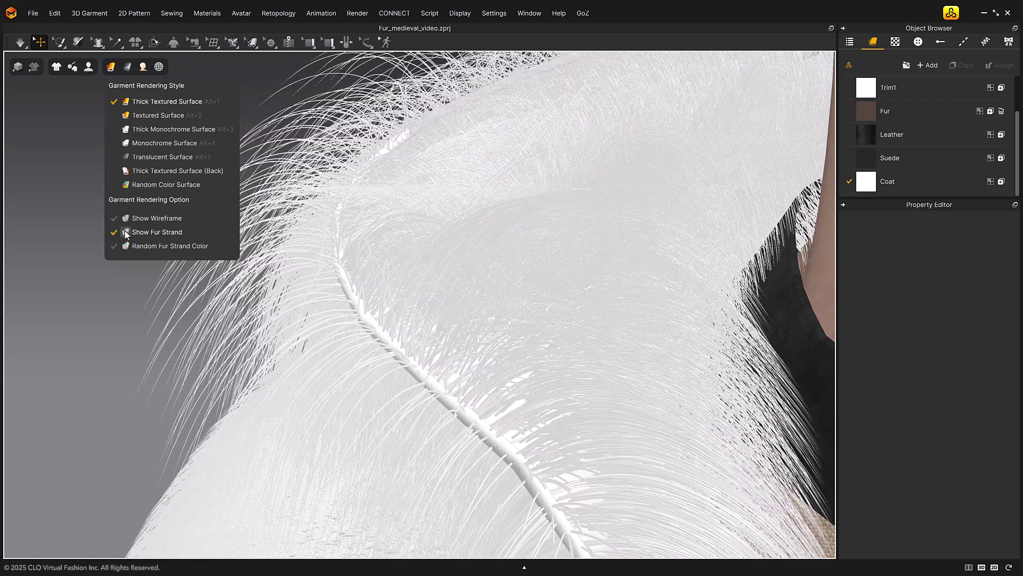
- Toggle random fur strand colors on and off for the coat's fur, leaving them off
{"action": "left_click", "coordinate": [113, 247]}
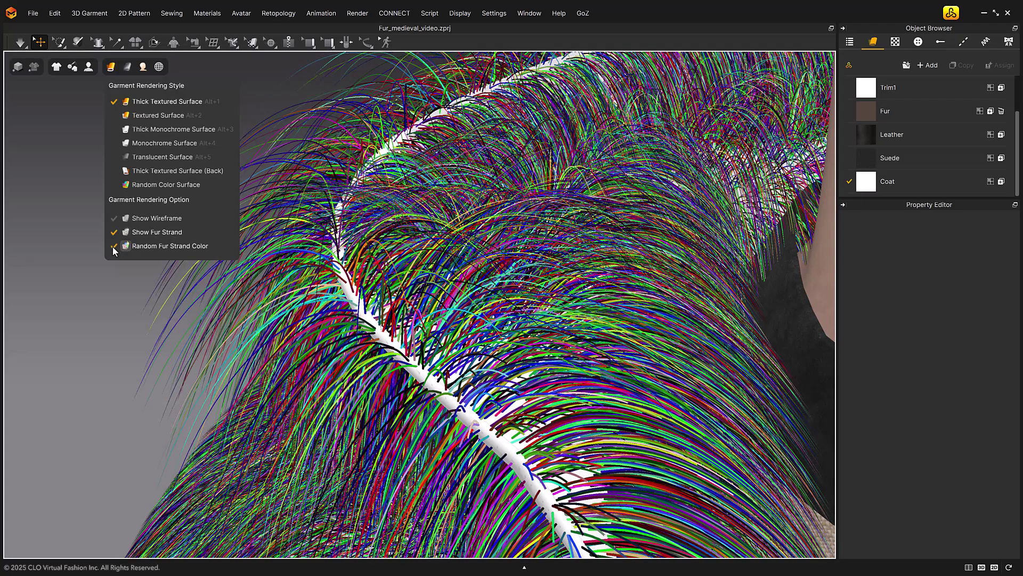
{"action": "left_click", "coordinate": [113, 246]}
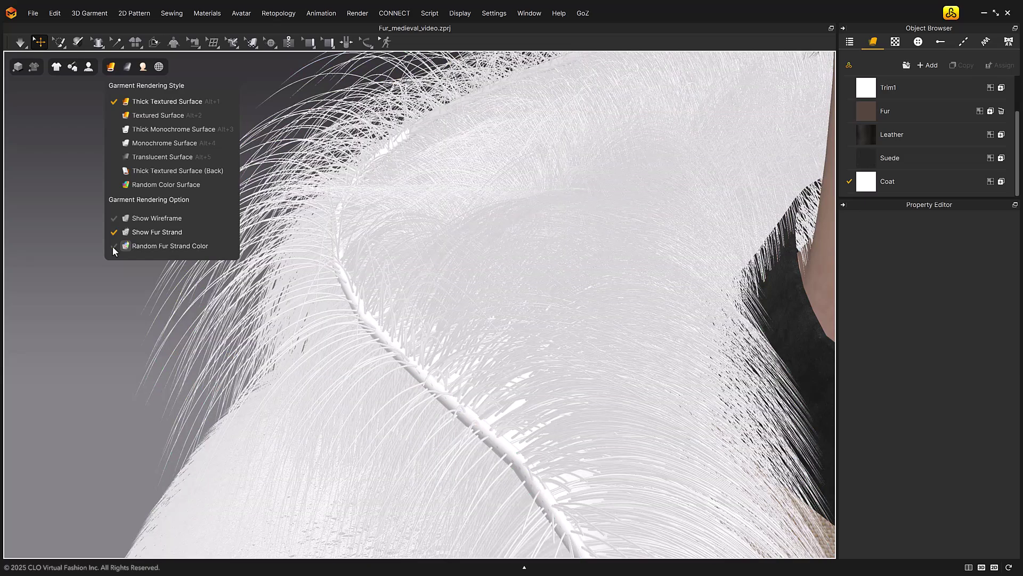
{"action": "left_click", "coordinate": [113, 246]}
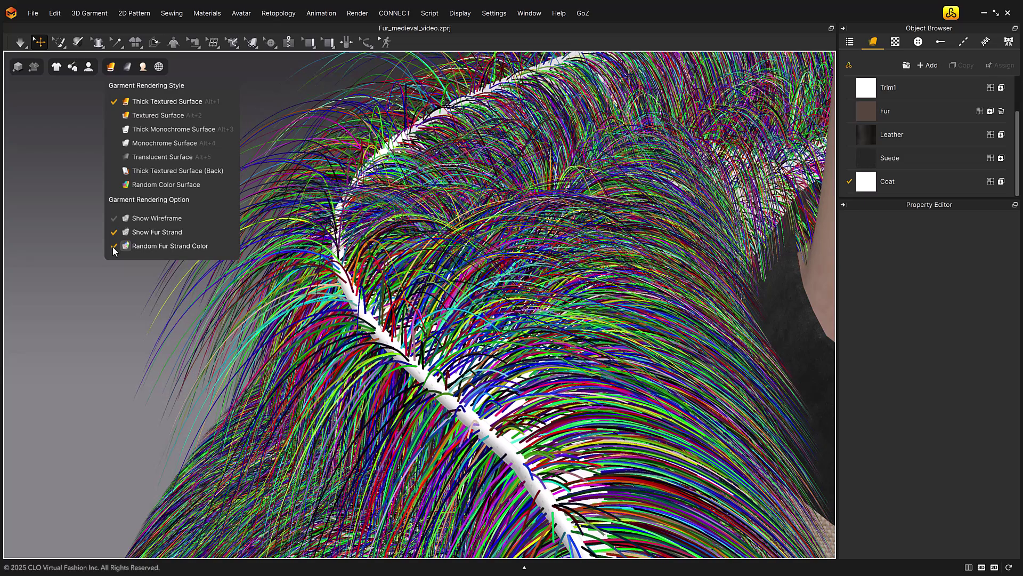
{"action": "left_click", "coordinate": [113, 246]}
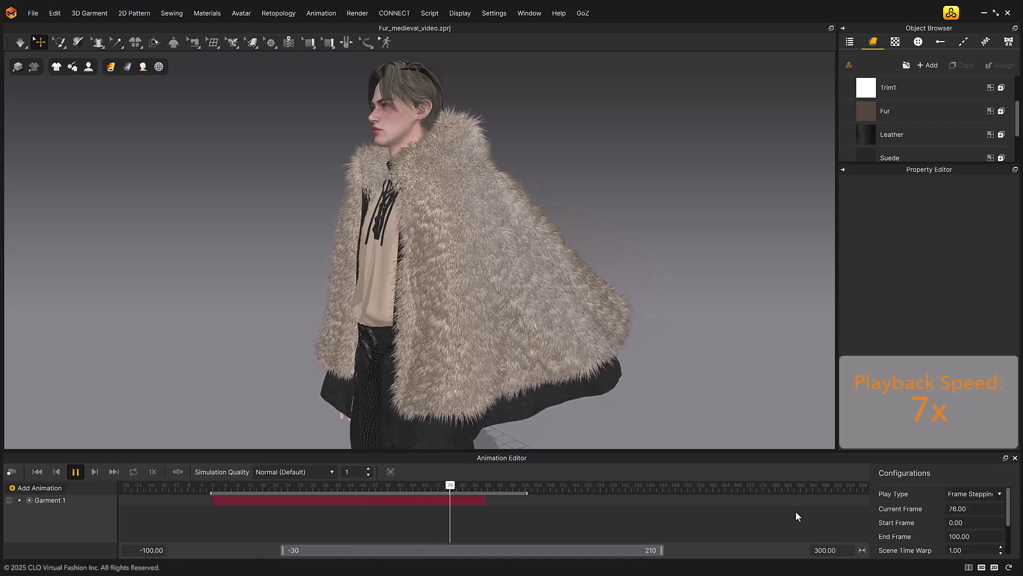
- Stop the cape's animation playback and run it from frame 0 to preview how the fur moves
{"action": "left_click", "coordinate": [75, 471]}
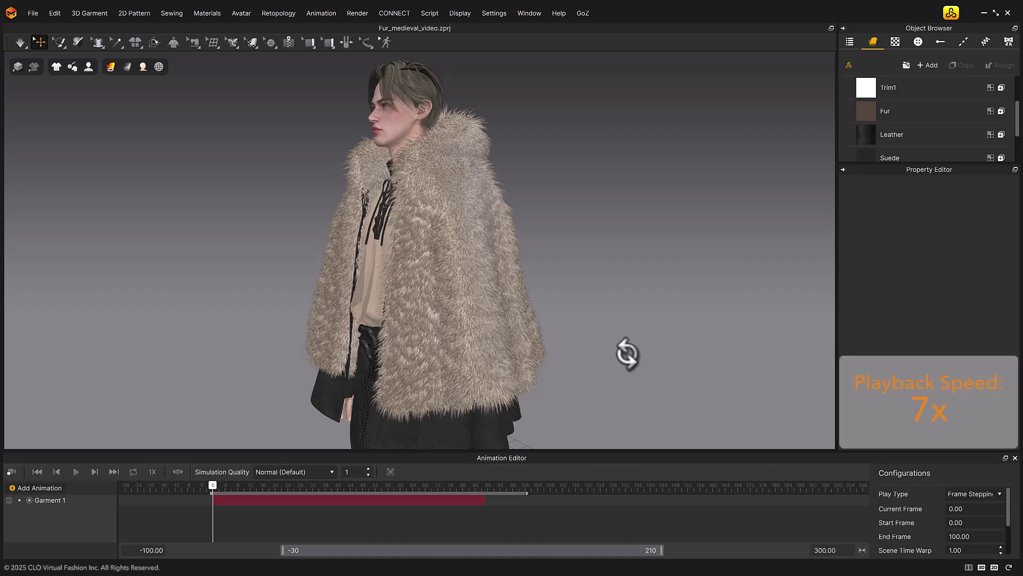
{"action": "right_click_drag", "start_coordinate": [626, 352], "coordinate": [613, 336]}
{"action": "key", "text": "space"}
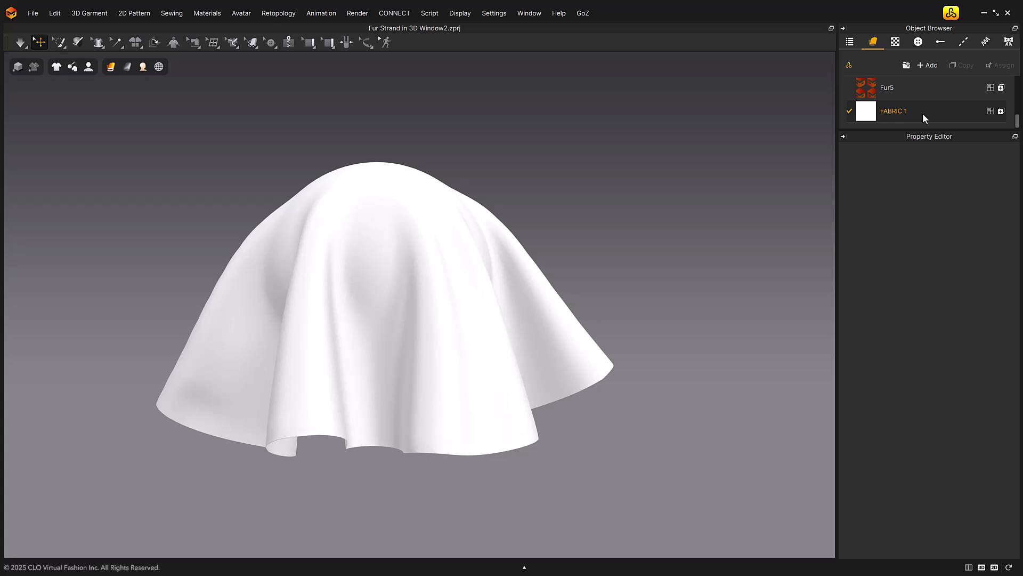
- Change the material type of FABRIC 1 on the draped cloth to Fur_Strand
{"action": "left_click", "coordinate": [922, 113]}
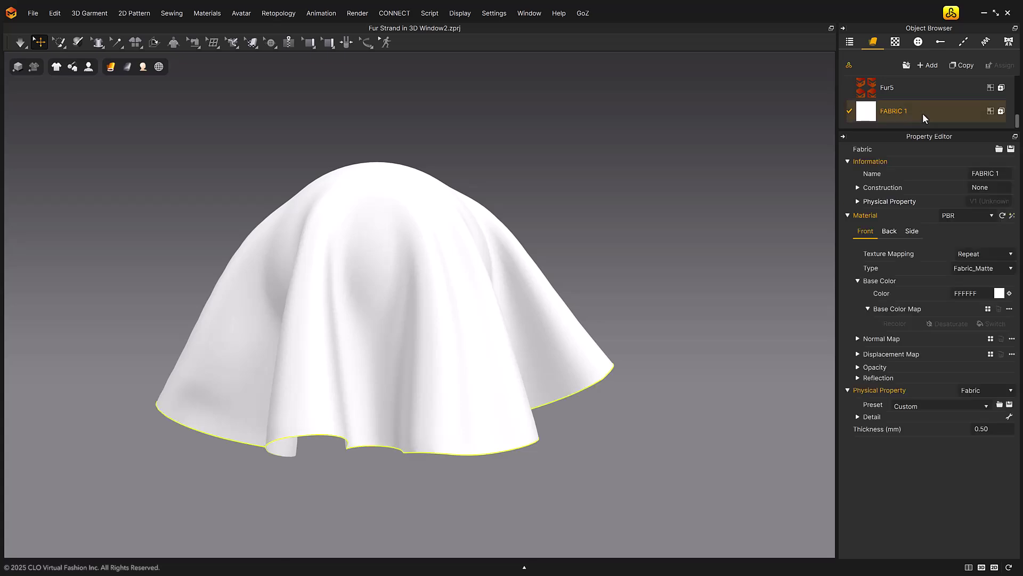
{"action": "left_click", "coordinate": [960, 269]}
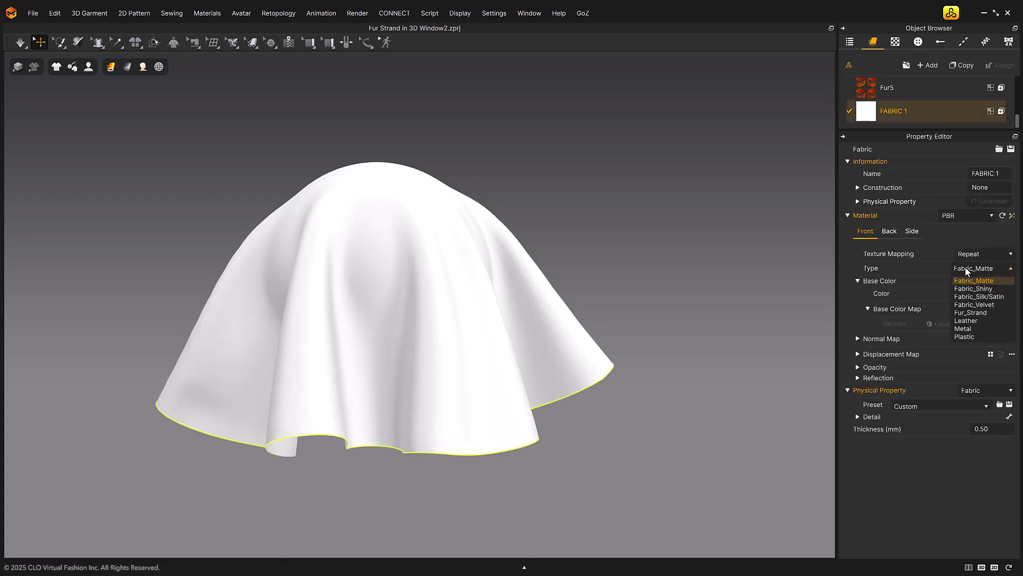
{"action": "left_click", "coordinate": [971, 313]}
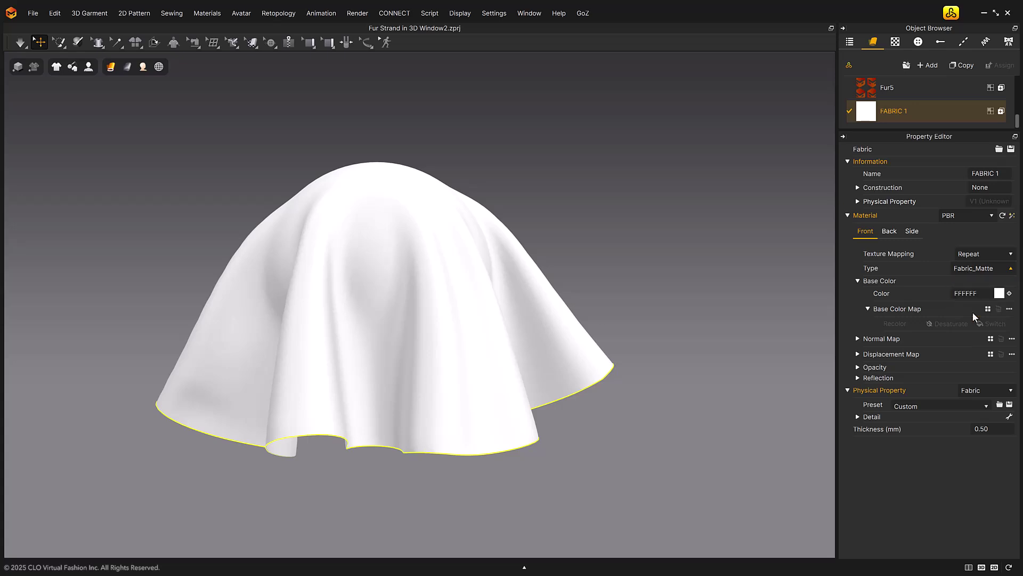
- Try several fur presets on FABRIC 1, including Fox and Mink Skin
{"action": "left_click", "coordinate": [973, 282]}
{"action": "left_click", "coordinate": [968, 308]}
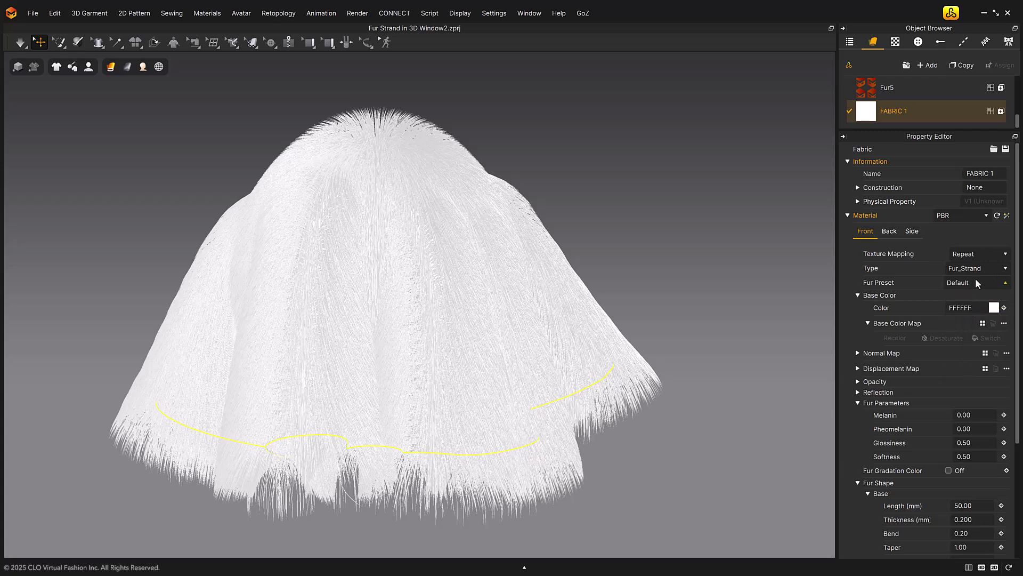
{"action": "left_click", "coordinate": [973, 283]}
{"action": "left_click", "coordinate": [967, 312]}
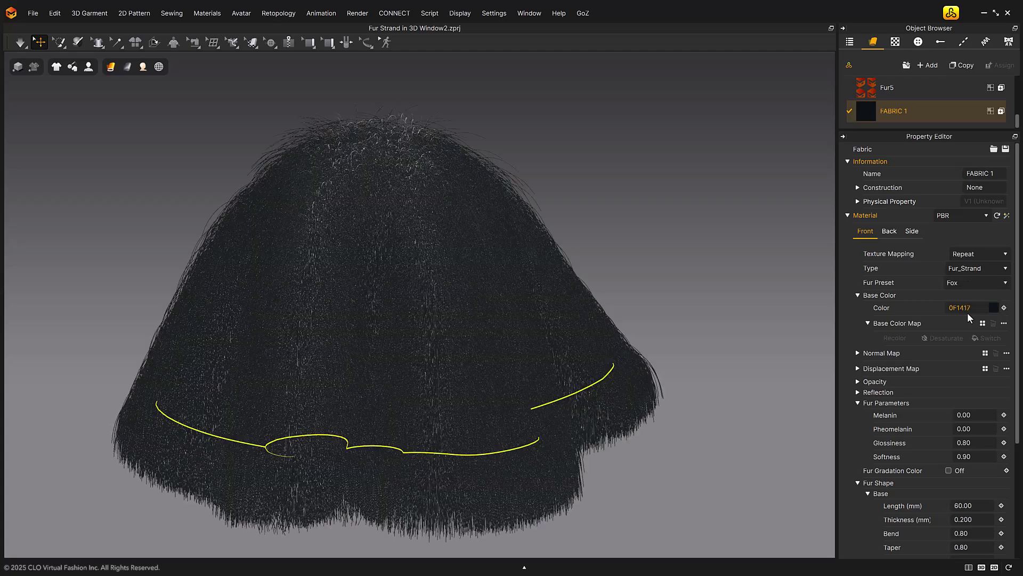
{"action": "left_click", "coordinate": [969, 282]}
{"action": "left_click", "coordinate": [960, 319]}
{"action": "left_click", "coordinate": [973, 283]}
{"action": "left_click", "coordinate": [973, 328]}
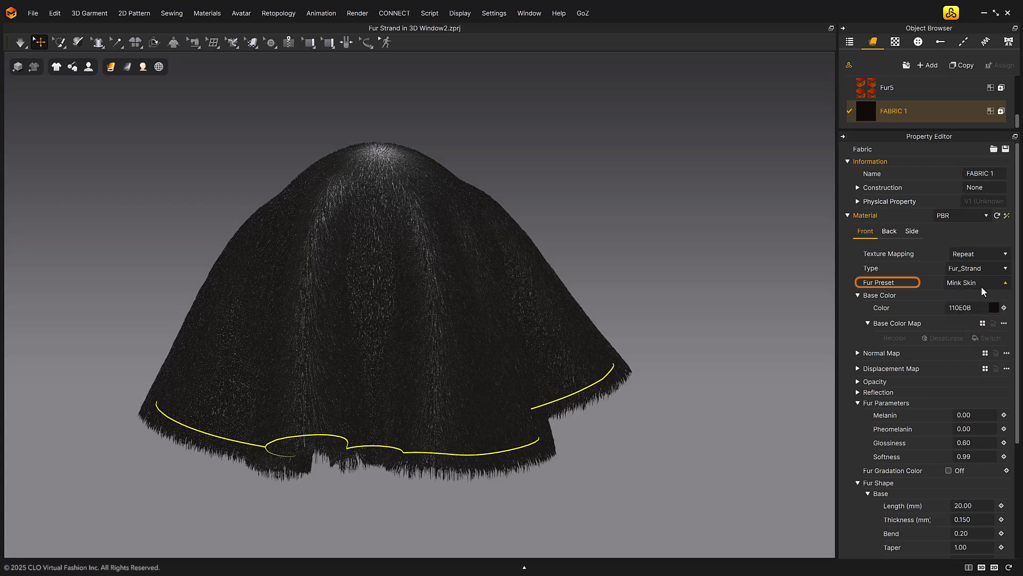
- Apply the Plush fur preset to FABRIC 1 and collapse its base color settings
{"action": "left_click", "coordinate": [980, 284]}
{"action": "left_click", "coordinate": [972, 349]}
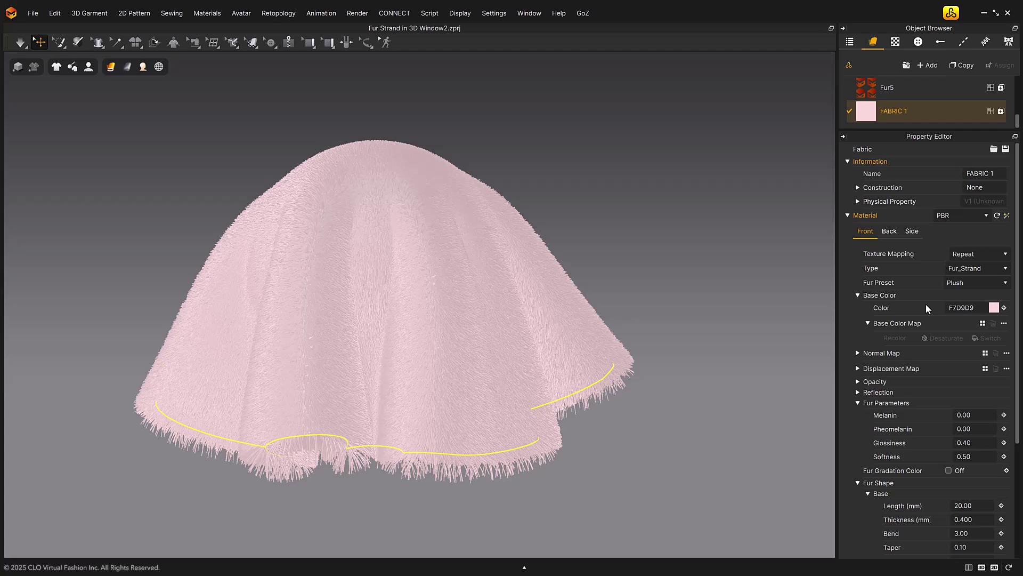
{"action": "left_click", "coordinate": [858, 295]}
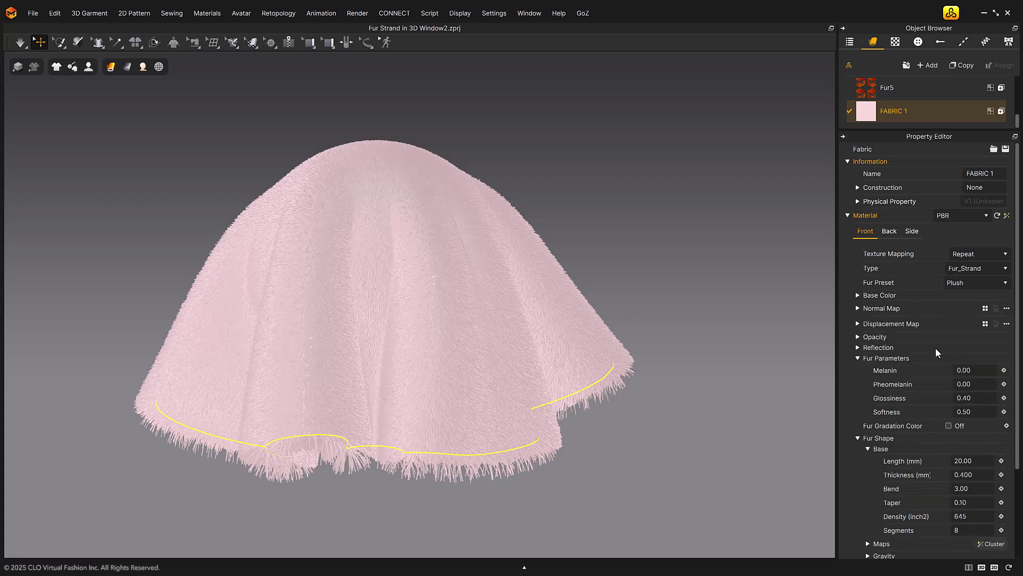
- Try melanin values of 0.01, 0.02 and 0.03 on FABRIC 1's Plush fur, and go back to 0.02
{"action": "scroll", "coordinate": [929, 370], "scroll_direction": "down", "scroll_amount": 3}
{"action": "left_click", "coordinate": [983, 273]}
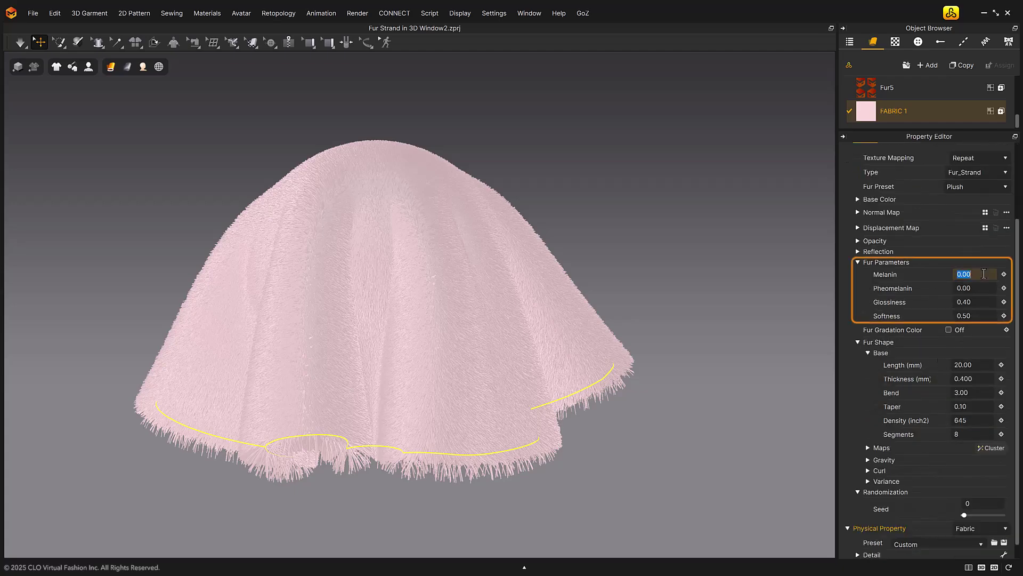
{"action": "type", "text": "0.01"}
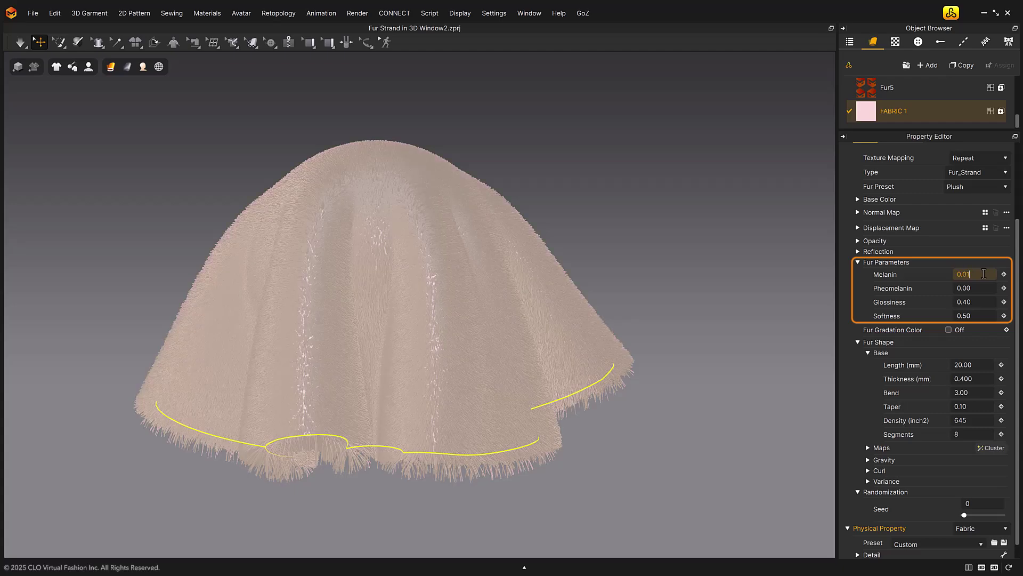
{"action": "key", "text": "BackSpace"}
{"action": "type", "text": "2"}
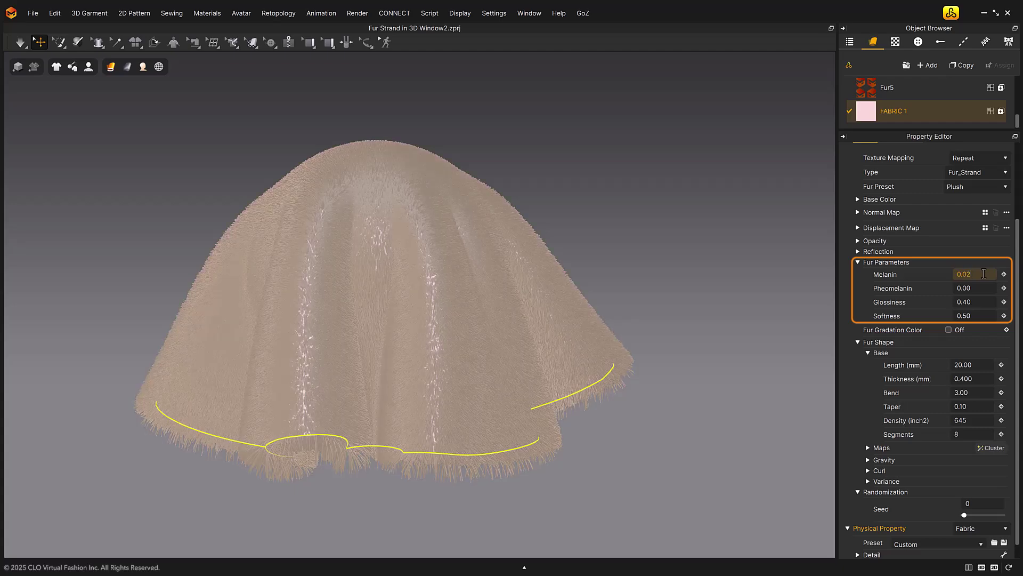
{"action": "key", "text": "BackSpace"}
{"action": "type", "text": "3"}
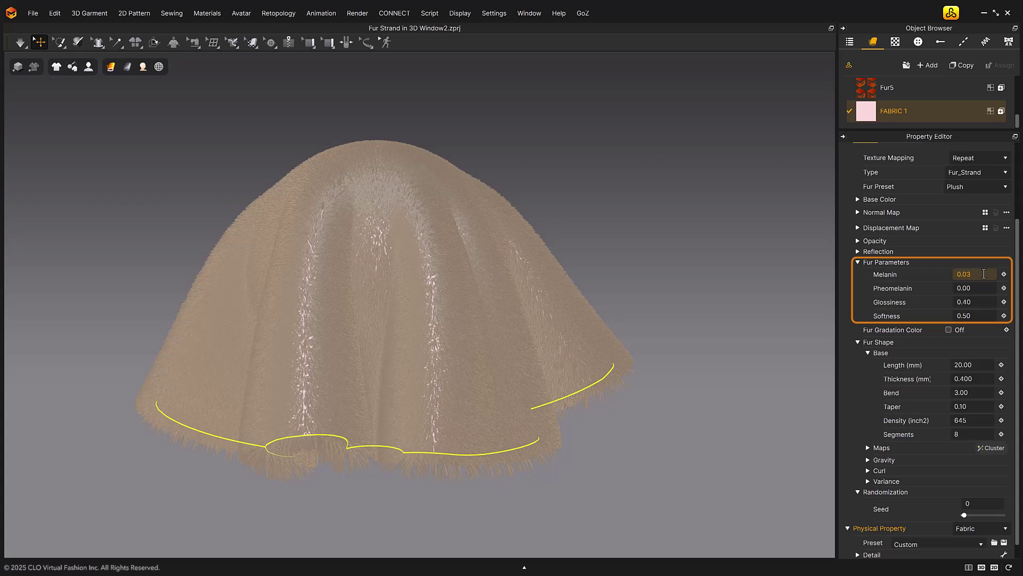
{"action": "key", "text": "BackSpace"}
{"action": "type", "text": "2"}
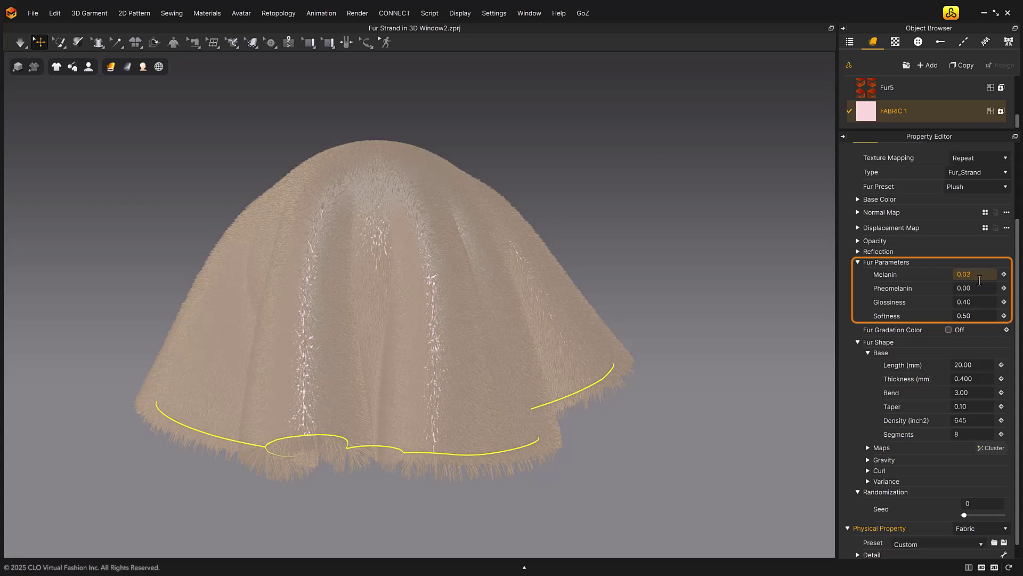
- Try a pheomelanin value of 1.00 on FABRIC 1's fur and reset it to 0
{"action": "left_click", "coordinate": [974, 288]}
{"action": "type", "text": "1.00"}
{"action": "left_click", "coordinate": [975, 288]}
{"action": "type", "text": "0"}
{"action": "key", "text": "Return"}
- Set FABRIC 1's melanin to 0.1 and compare pheomelanin 1 with 0, leaving pheomelanin at 0
{"action": "left_click", "coordinate": [981, 275]}
{"action": "type", "text": "0.1"}
{"action": "key", "text": "Return"}
{"action": "left_click", "coordinate": [979, 287]}
{"action": "type", "text": "1"}
{"action": "key", "text": "Return"}
{"action": "left_click", "coordinate": [979, 286]}
{"action": "type", "text": "0"}
{"action": "key", "text": "Return"}
- Try several glossiness values on FABRIC 1's fur and settle on 0.50
{"action": "left_click", "coordinate": [979, 302]}
{"action": "type", "text": "1"}
{"action": "key", "text": "Return"}
{"action": "type", "text": "3"}
{"action": "key", "text": "Return"}
{"action": "type", "text": "5"}
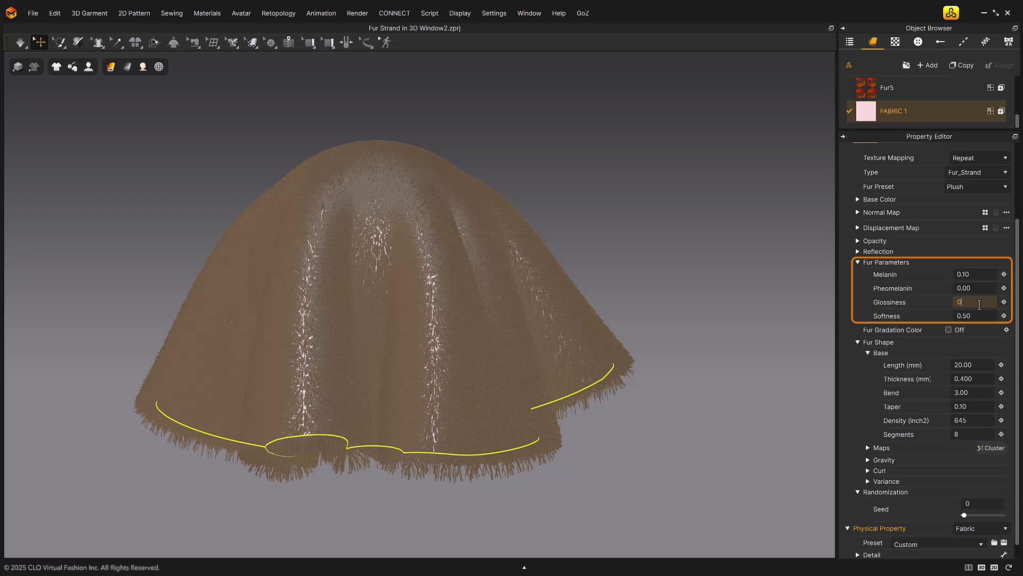
{"action": "key", "text": "Return"}
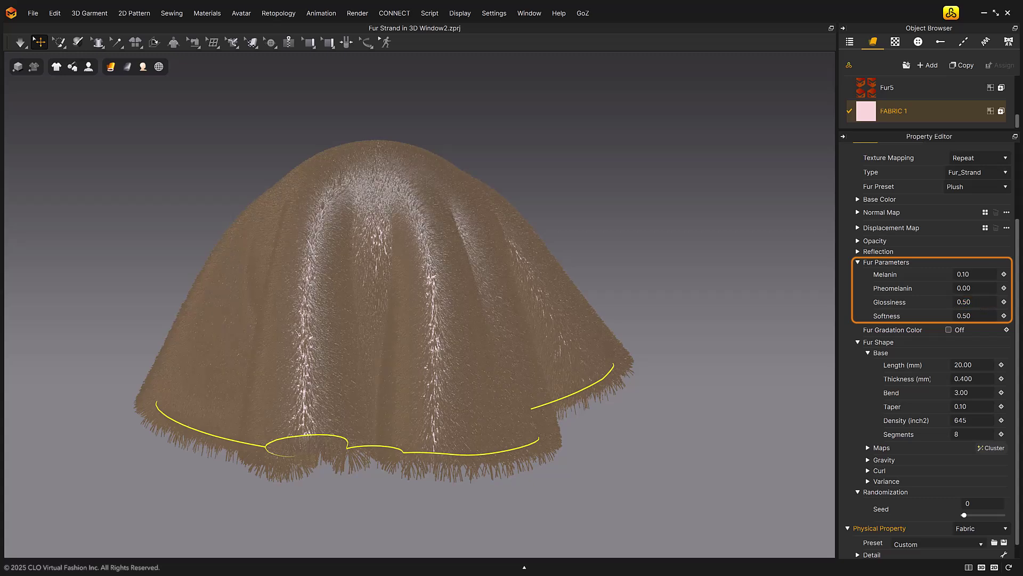
- Compare softness values of 0 and 1 on FABRIC 1's fur up close, ending with 0
{"action": "type", "text": "0"}
{"action": "key", "text": "Return"}
{"action": "scroll", "coordinate": [671, 331], "scroll_direction": "up", "scroll_amount": 4}
{"action": "scroll", "coordinate": [671, 331], "scroll_direction": "up", "scroll_amount": 5}
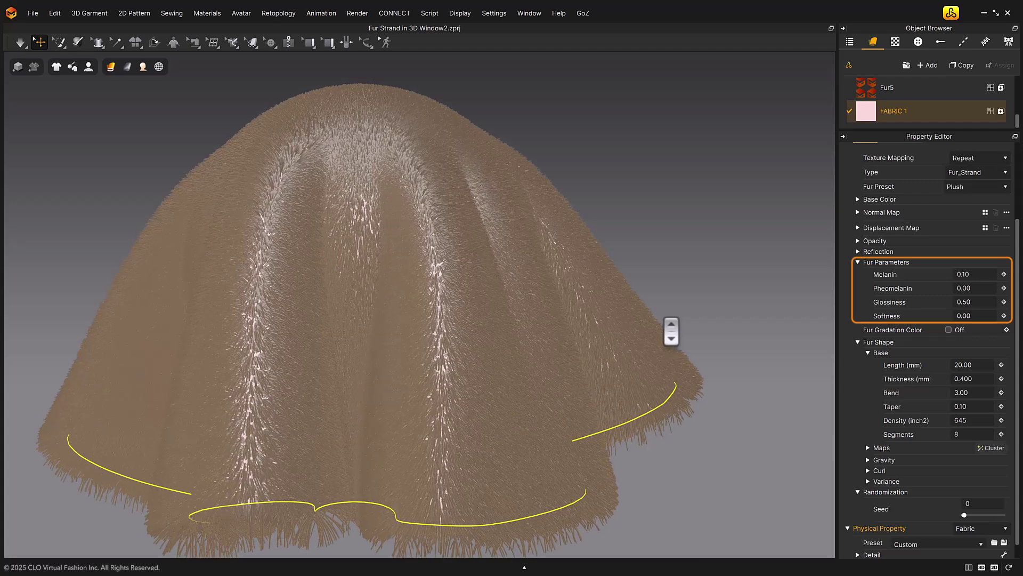
{"action": "scroll", "coordinate": [671, 331], "scroll_direction": "up", "scroll_amount": 5}
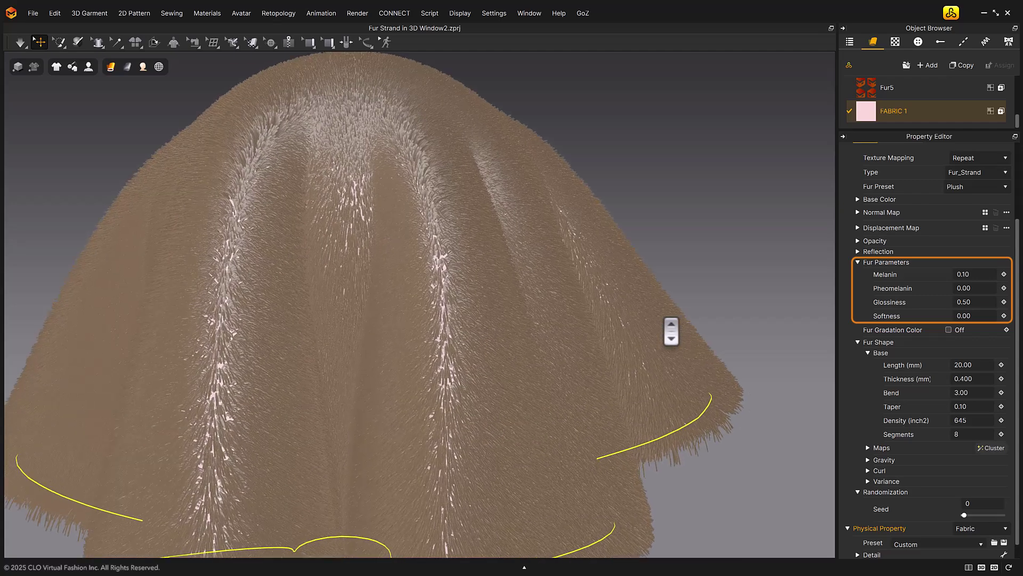
{"action": "left_click", "coordinate": [977, 313]}
{"action": "type", "text": "1"}
{"action": "key", "text": "Return"}
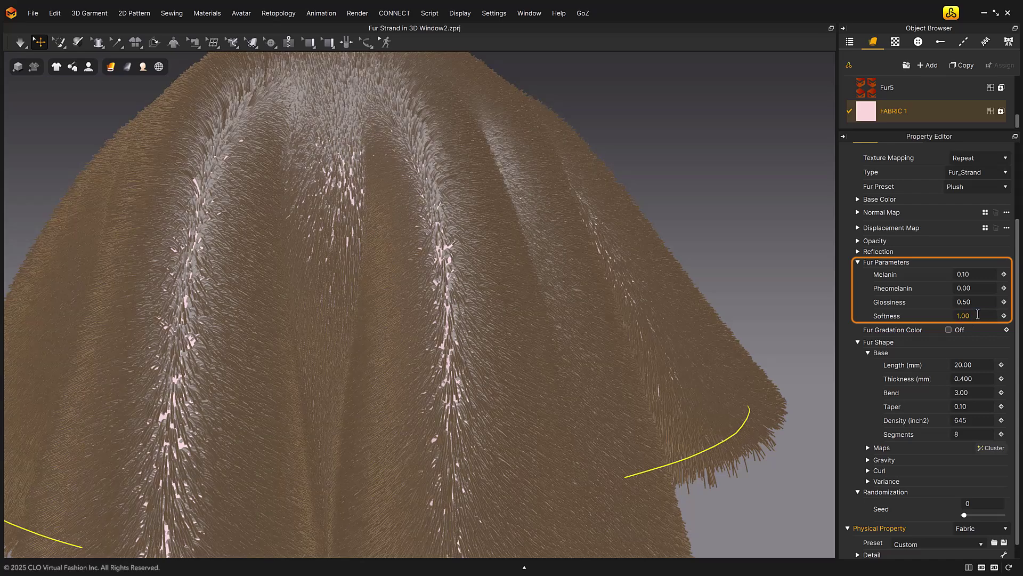
{"action": "left_click", "coordinate": [978, 314]}
{"action": "type", "text": "0"}
{"action": "key", "text": "Return"}
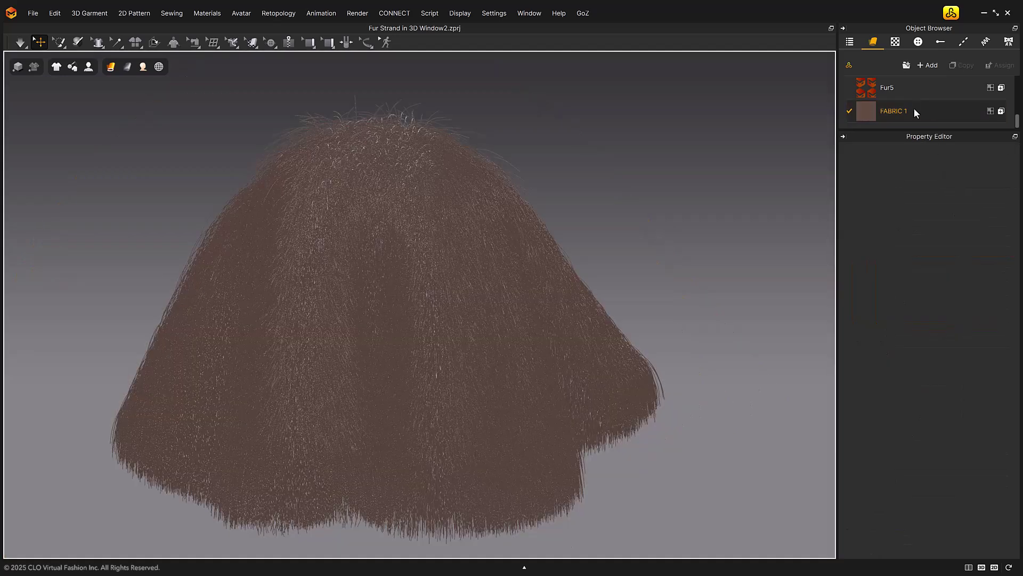
- Select FABRIC 1 with the Fox preset and turn on its Fur Gradation Color
{"action": "left_click", "coordinate": [914, 110]}
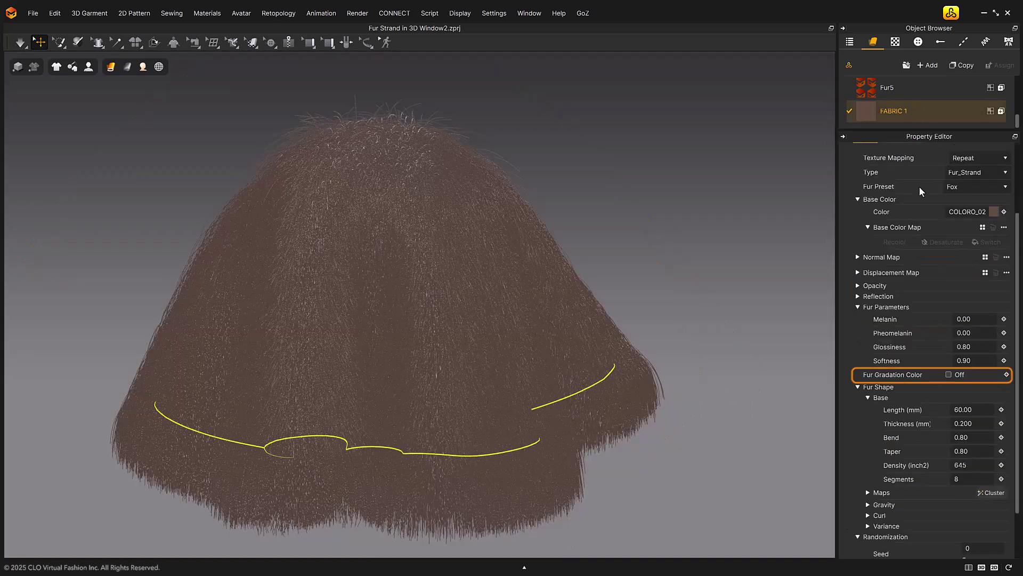
{"action": "left_click", "coordinate": [948, 375]}
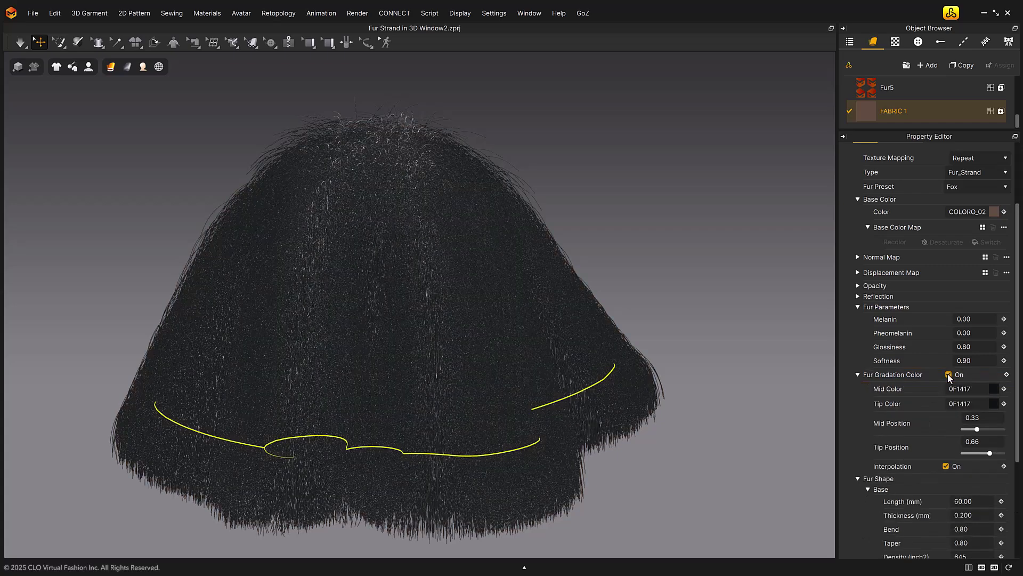
{"action": "scroll", "coordinate": [949, 377], "scroll_direction": "down", "scroll_amount": 3}
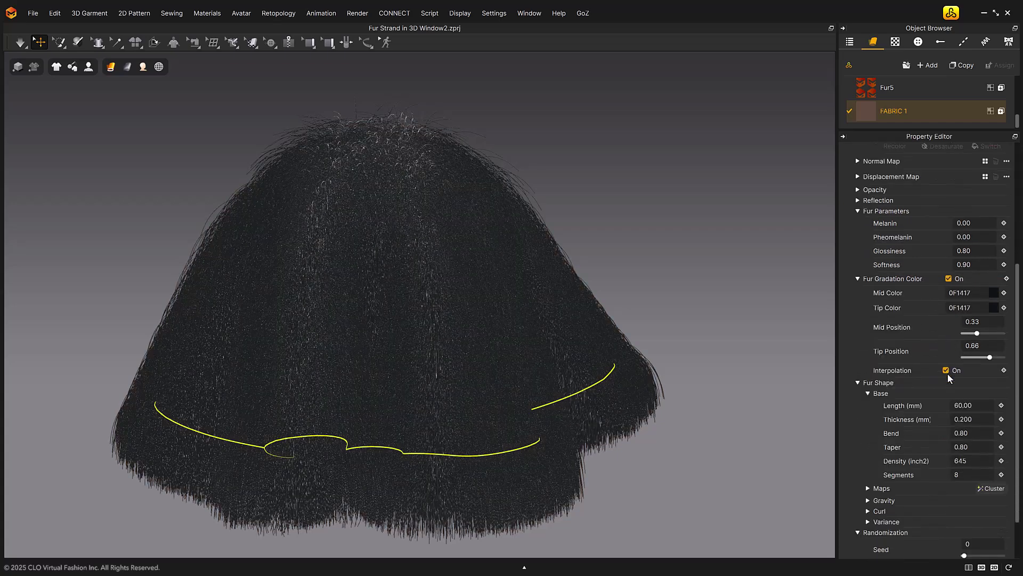
{"action": "scroll", "coordinate": [947, 373], "scroll_direction": "down", "scroll_amount": 1}
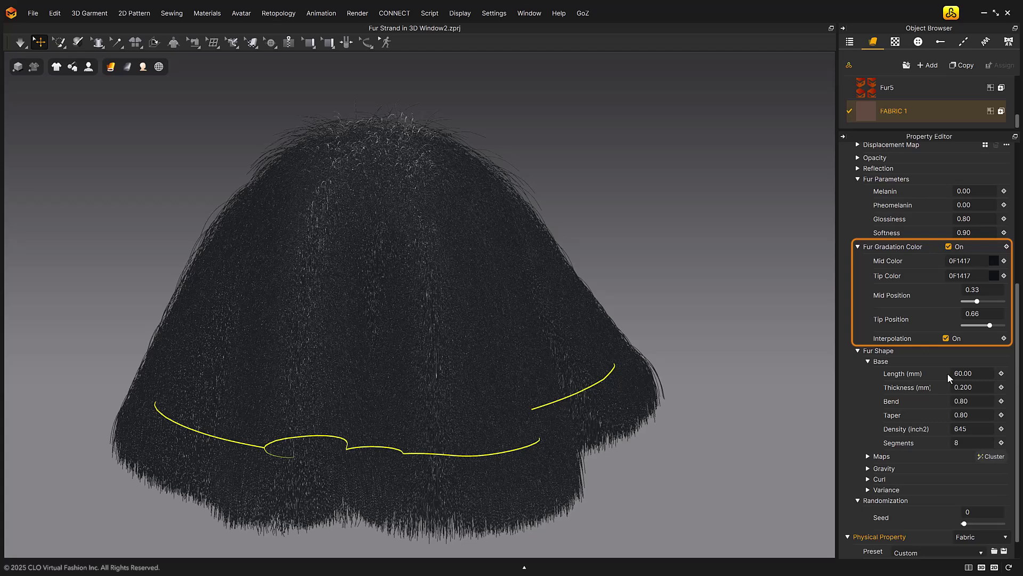
- Set the gradation's mid color to a pale pink from the Coloro 3500 palette
{"action": "left_click", "coordinate": [995, 262]}
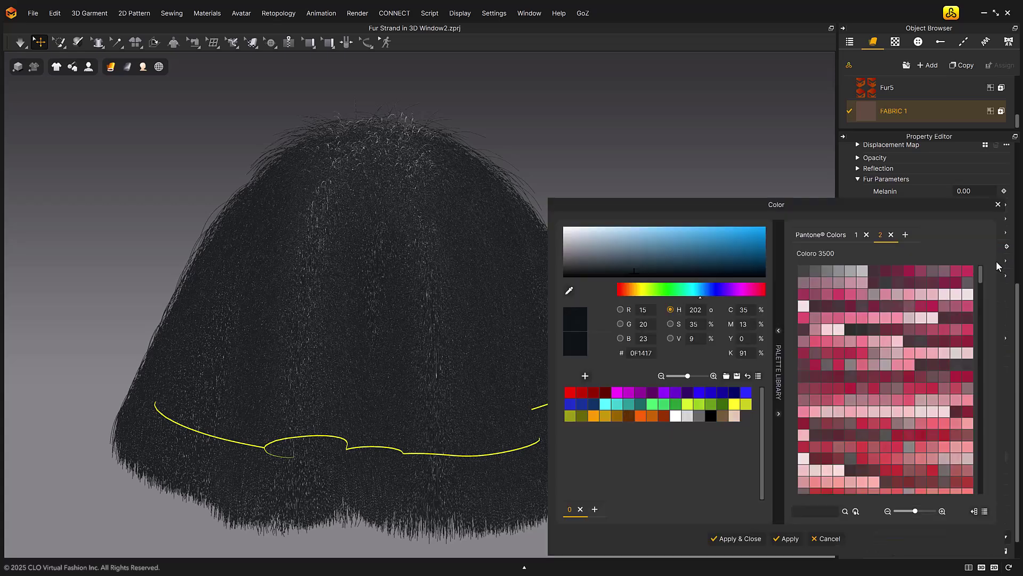
{"action": "scroll", "coordinate": [896, 364], "scroll_direction": "down", "scroll_amount": 5}
{"action": "left_click", "coordinate": [896, 364]}
{"action": "double_click", "coordinate": [896, 364]}
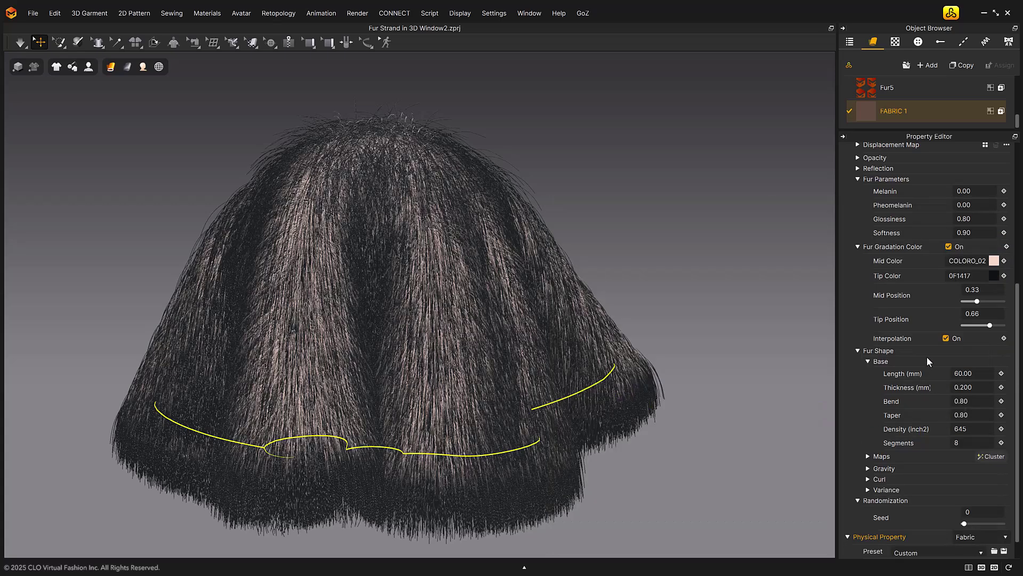
- Set the gradation's tip color to a medium brown from the Coloro 3500 palette
{"action": "left_click", "coordinate": [994, 276]}
{"action": "left_click", "coordinate": [944, 422]}
{"action": "left_click", "coordinate": [826, 400]}
{"action": "scroll", "coordinate": [853, 373], "scroll_direction": "down", "scroll_amount": 3}
{"action": "left_click", "coordinate": [874, 353]}
{"action": "left_click", "coordinate": [894, 404]}
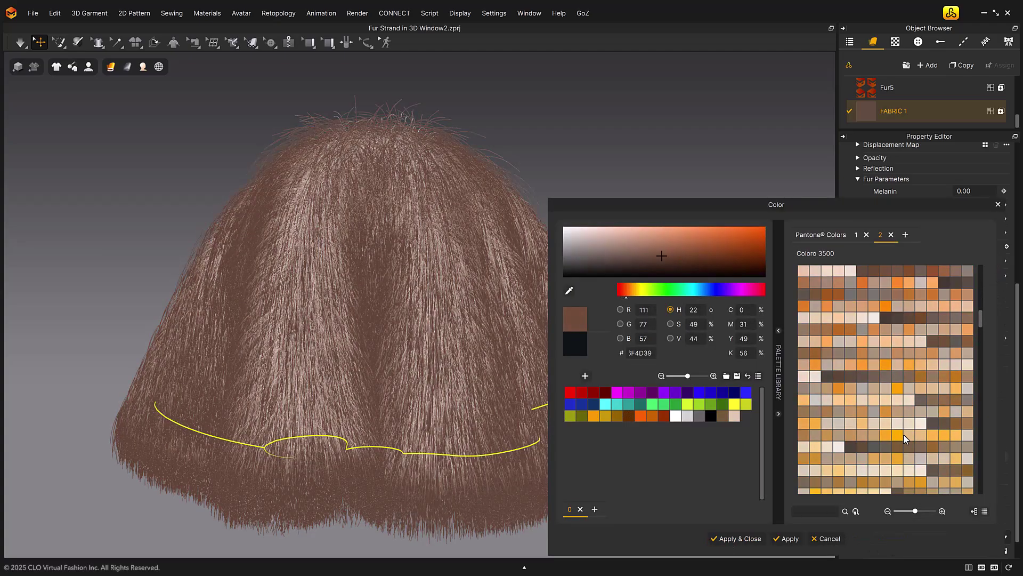
{"action": "left_click", "coordinate": [736, 539]}
- Adjust the gradation positions on FABRIC 1, and set Fur1's mid position to 0.29 and tip position to 1.00
{"action": "scroll", "coordinate": [453, 356], "scroll_direction": "up", "scroll_amount": 5}
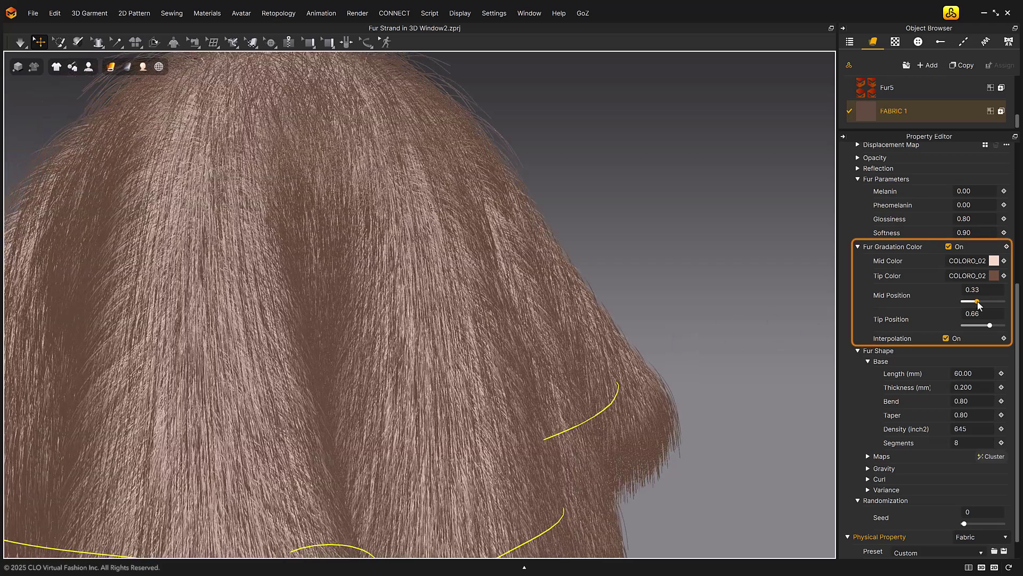
{"action": "left_click_drag", "start_coordinate": [978, 303], "coordinate": [983, 325]}
{"action": "left_click", "coordinate": [715, 328]}
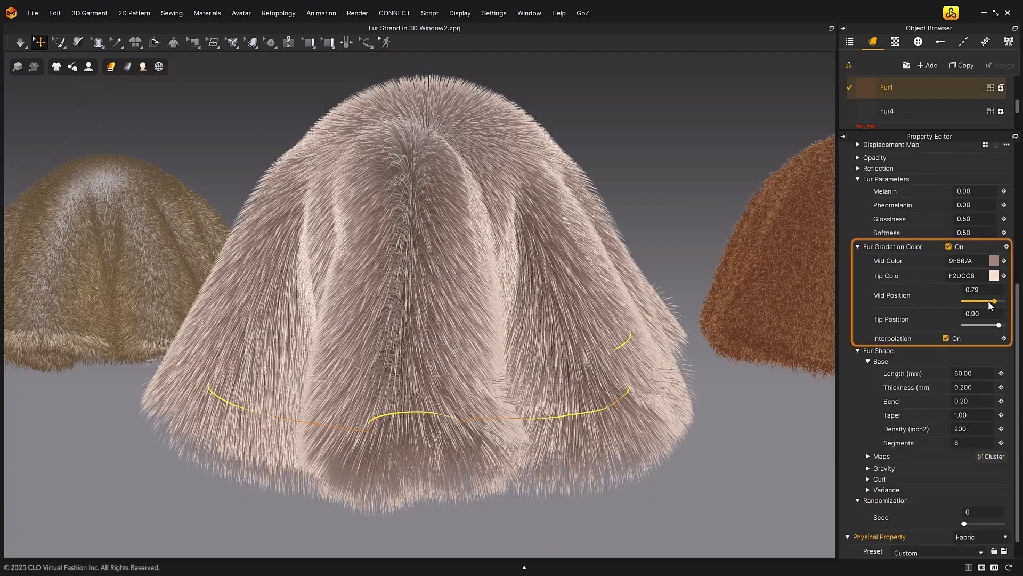
{"action": "left_click_drag", "start_coordinate": [981, 301], "coordinate": [1004, 325]}
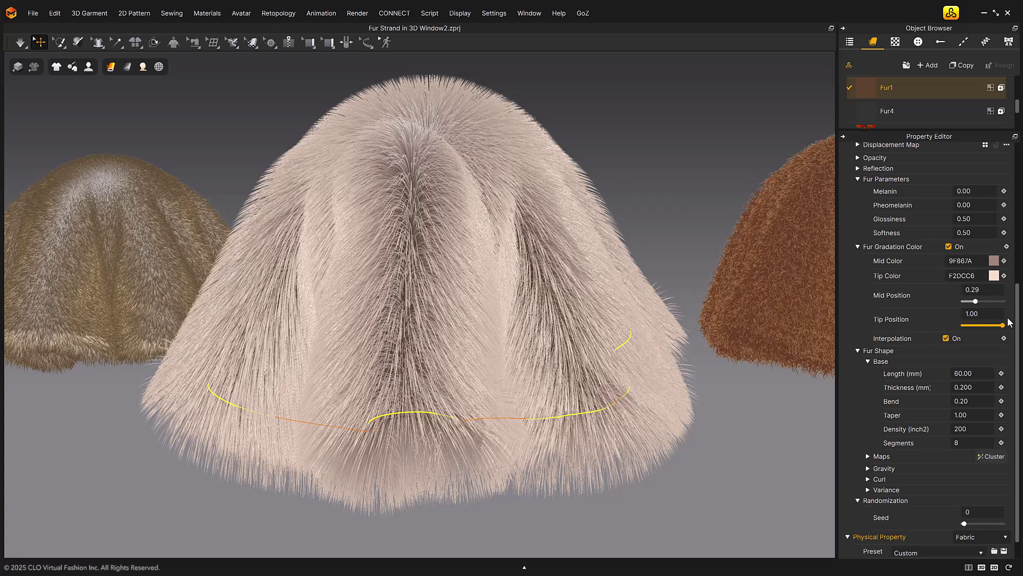
- Change Fur1's gradation to a light pink mid color and a dark reddish-brown tip color, with the mid position at 0.40
{"action": "left_click", "coordinate": [994, 276]}
{"action": "left_click", "coordinate": [900, 366]}
{"action": "left_click", "coordinate": [826, 538]}
{"action": "left_click", "coordinate": [994, 275]}
{"action": "left_click", "coordinate": [851, 471]}
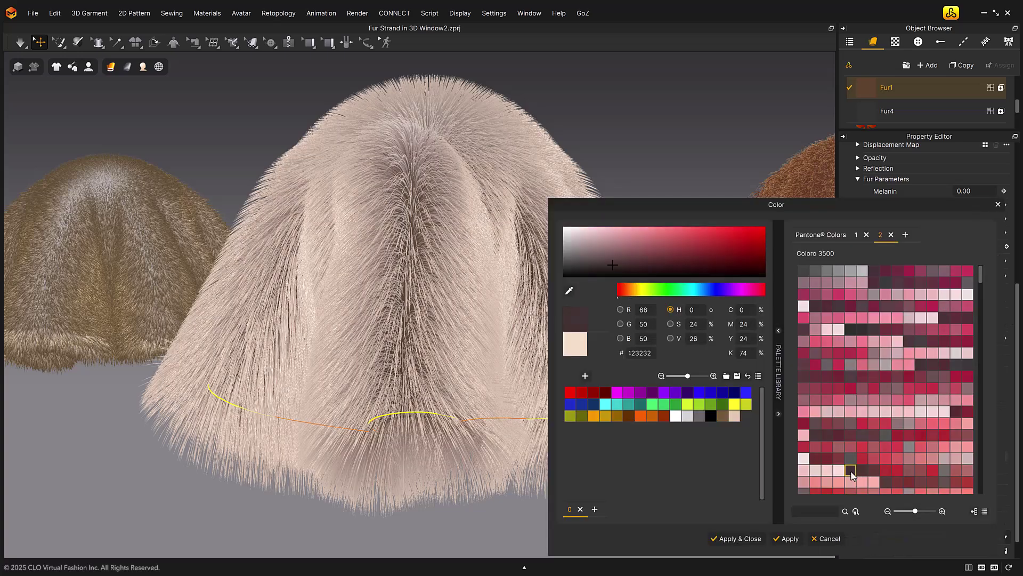
{"action": "scroll", "coordinate": [840, 295], "scroll_direction": "down", "scroll_amount": 5}
{"action": "left_click", "coordinate": [891, 388]}
{"action": "left_click", "coordinate": [735, 539]}
{"action": "mouse_move", "coordinate": [975, 301]}
{"action": "left_mouse_down"}
{"action": "mouse_move", "coordinate": [989, 301]}
{"action": "mouse_move", "coordinate": [1002, 326]}
{"action": "mouse_move", "coordinate": [974, 301]}
{"action": "left_mouse_up"}
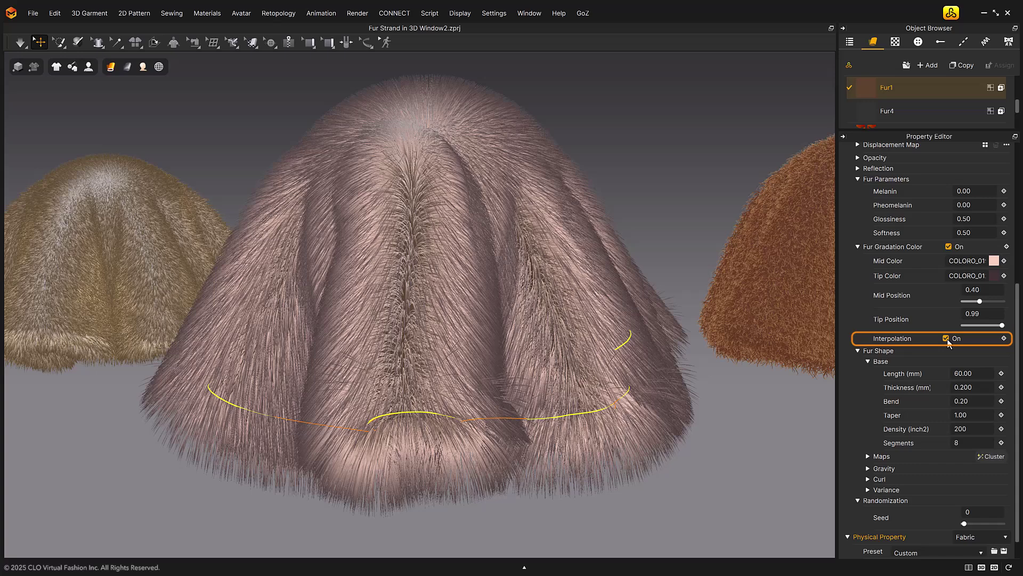
- Toggle Fur1's gradation interpolation off and on to compare the color transitions, leaving it on
{"action": "left_click", "coordinate": [946, 338]}
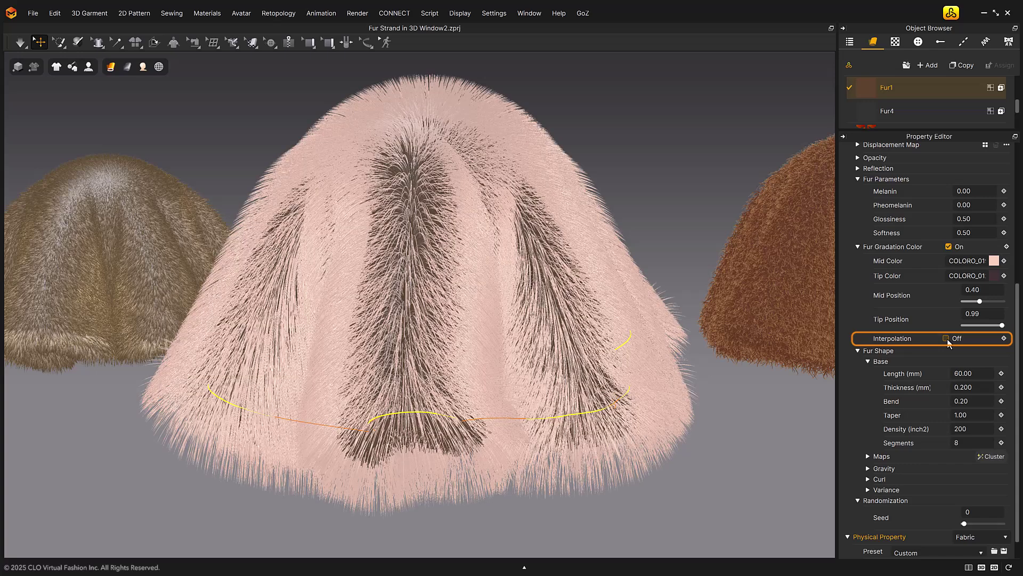
{"action": "left_click", "coordinate": [947, 339]}
{"action": "left_click", "coordinate": [946, 338]}
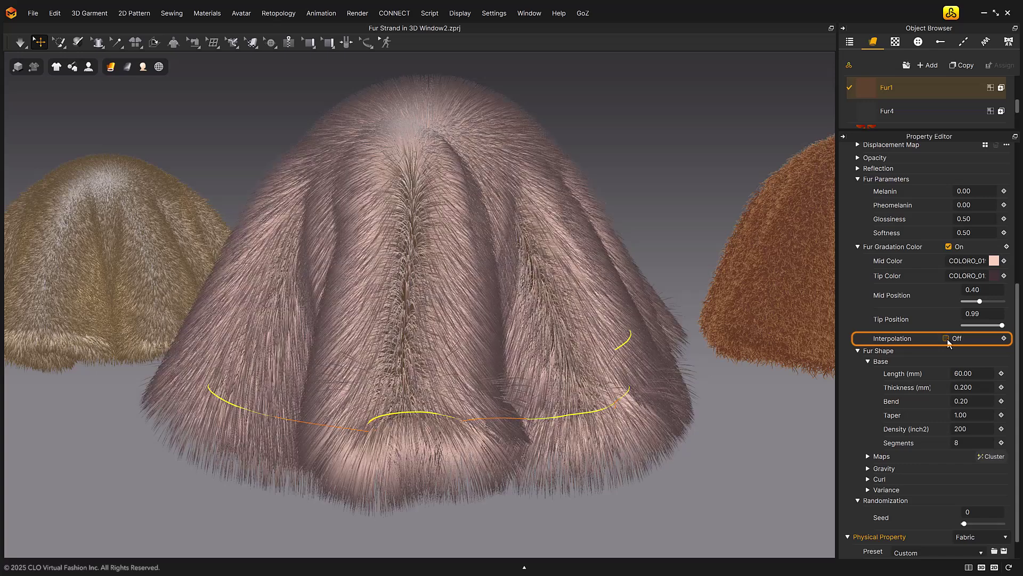
{"action": "left_click", "coordinate": [946, 338]}
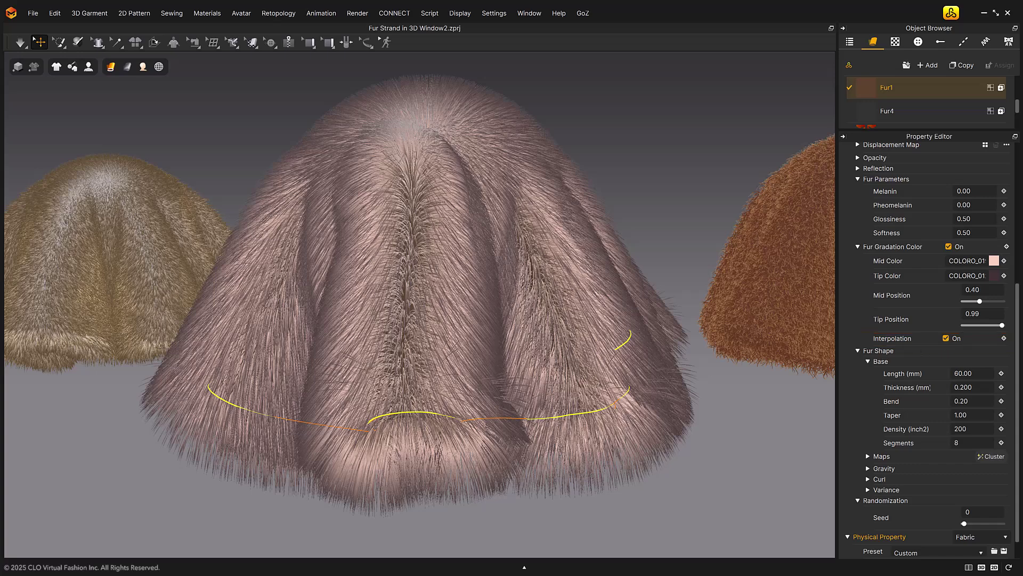
- Try strand lengths of 30 mm and 10 mm on Fur1, and restore the length to 60 mm
{"action": "scroll", "coordinate": [925, 347], "scroll_direction": "down", "scroll_amount": 1}
{"action": "double_click", "coordinate": [979, 349]}
{"action": "type", "text": "30"}
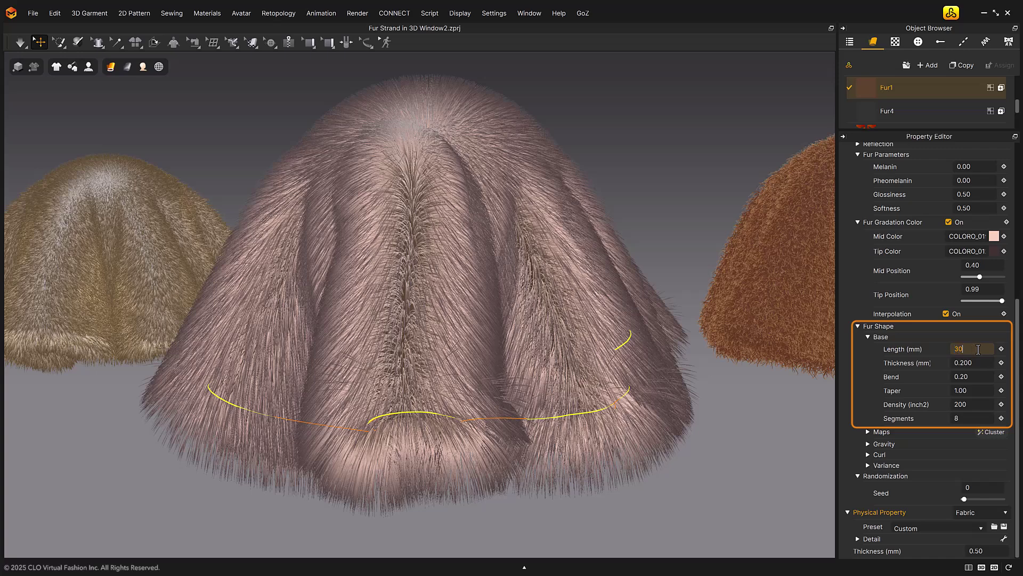
{"action": "key", "text": "Return"}
{"action": "double_click", "coordinate": [979, 349]}
{"action": "type", "text": "10"}
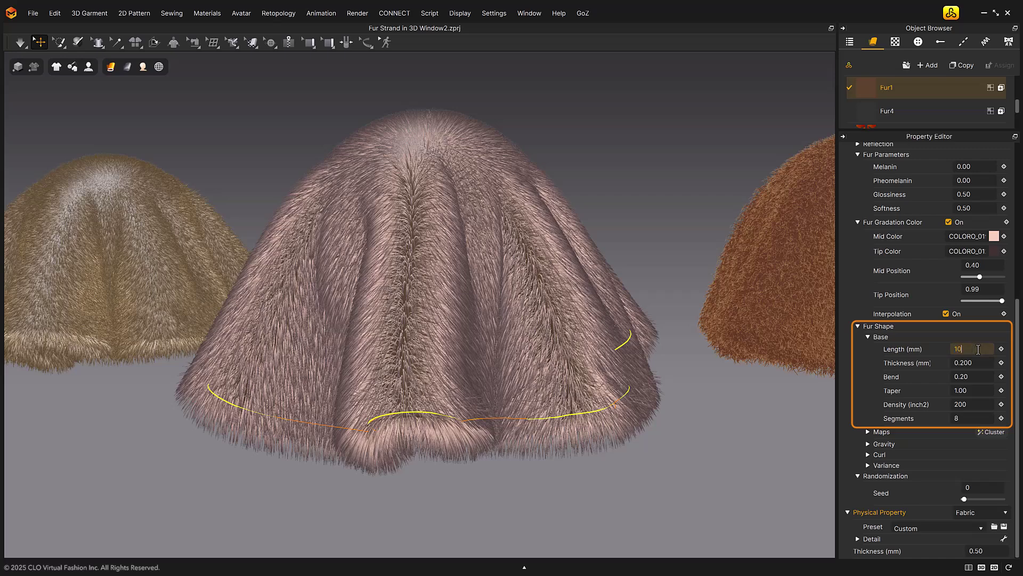
{"action": "key", "text": "Return"}
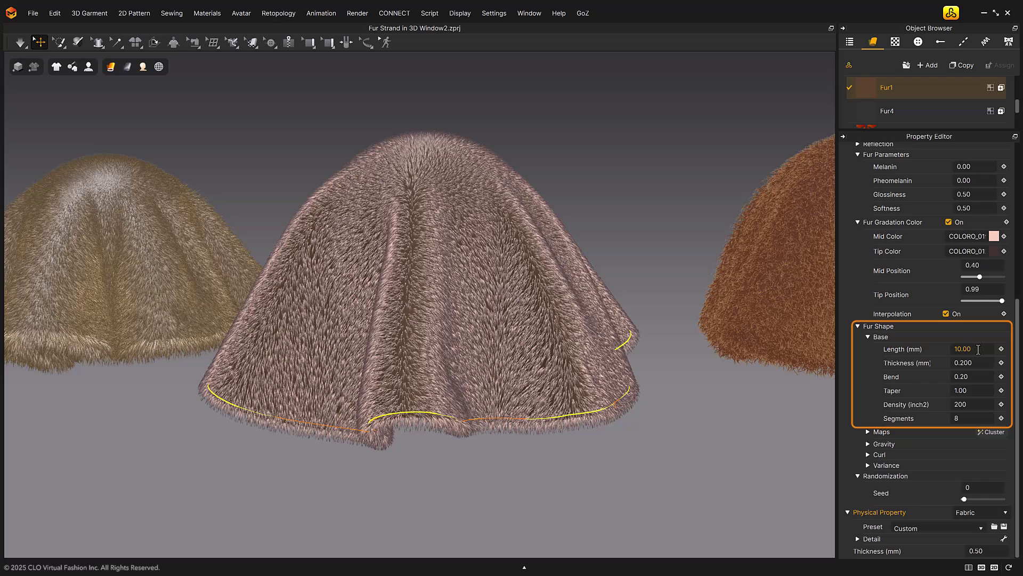
{"action": "double_click", "coordinate": [978, 349]}
{"action": "type", "text": "60"}
{"action": "key", "text": "Return"}
- Try other strand thickness values on Fur1, including 0.5 mm, and return the thickness to 0.2 mm
{"action": "double_click", "coordinate": [975, 362]}
{"action": "type", "text": "0.5"}
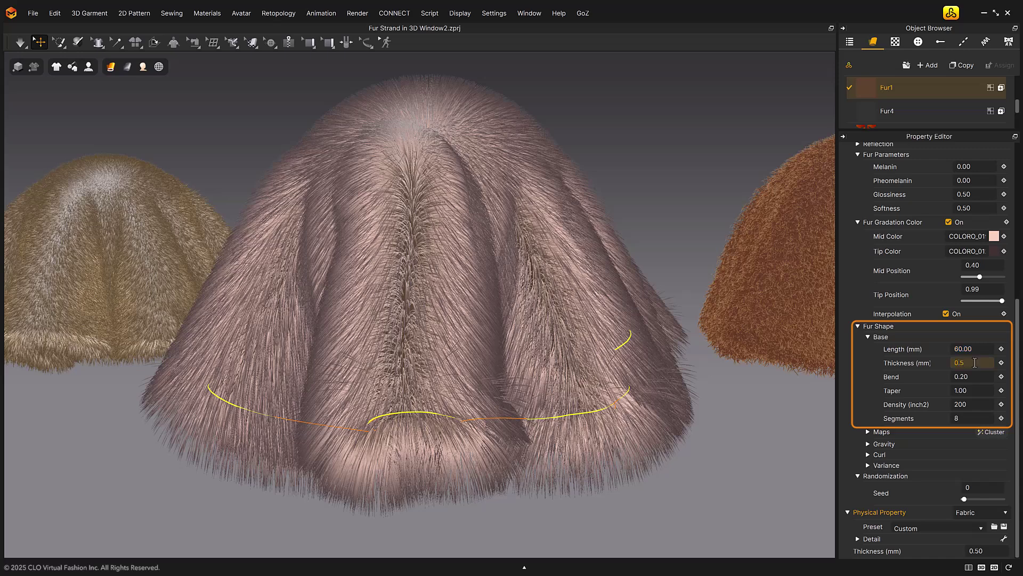
{"action": "key", "text": "BackSpace"}
{"action": "key", "text": "BackSpace"}
{"action": "type", "text": ".1"}
{"action": "key", "text": "BackSpace"}
{"action": "type", "text": "2"}
{"action": "key", "text": "Return"}
- Try bend values of 0.5 and 0.8 on Fur1's strands and return the bend to 0.2
{"action": "type", "text": "0.5"}
{"action": "key", "text": "BackSpace"}
{"action": "type", "text": "8"}
{"action": "key", "text": "BackSpace"}
{"action": "type", "text": "2"}
- Try a taper of 0 on Fur1's strands in close-up and restore the taper to 1
{"action": "key", "text": "Tab"}
{"action": "type", "text": "0"}
{"action": "scroll", "coordinate": [573, 387], "scroll_direction": "up", "scroll_amount": 5}
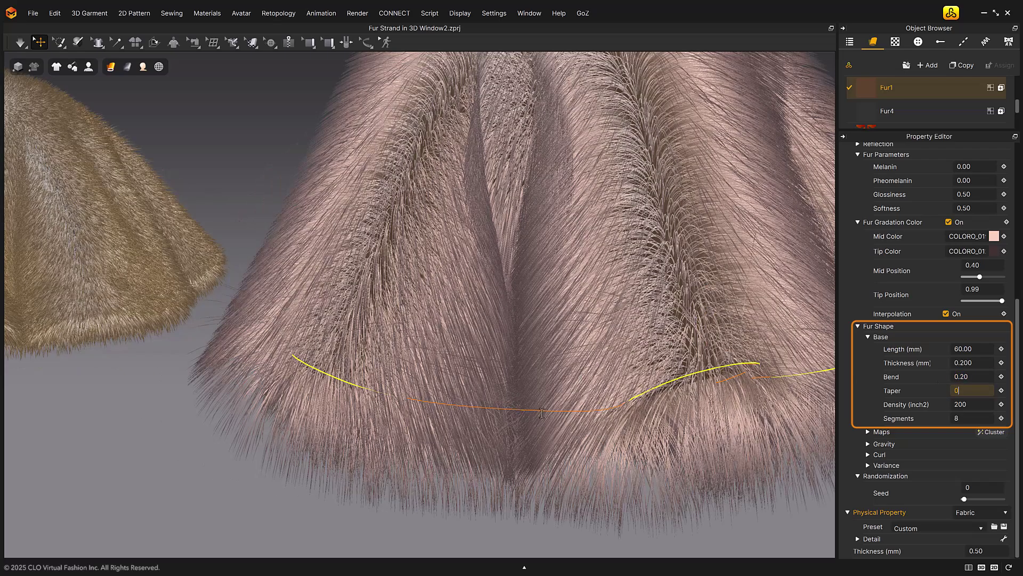
{"action": "key", "text": "Return"}
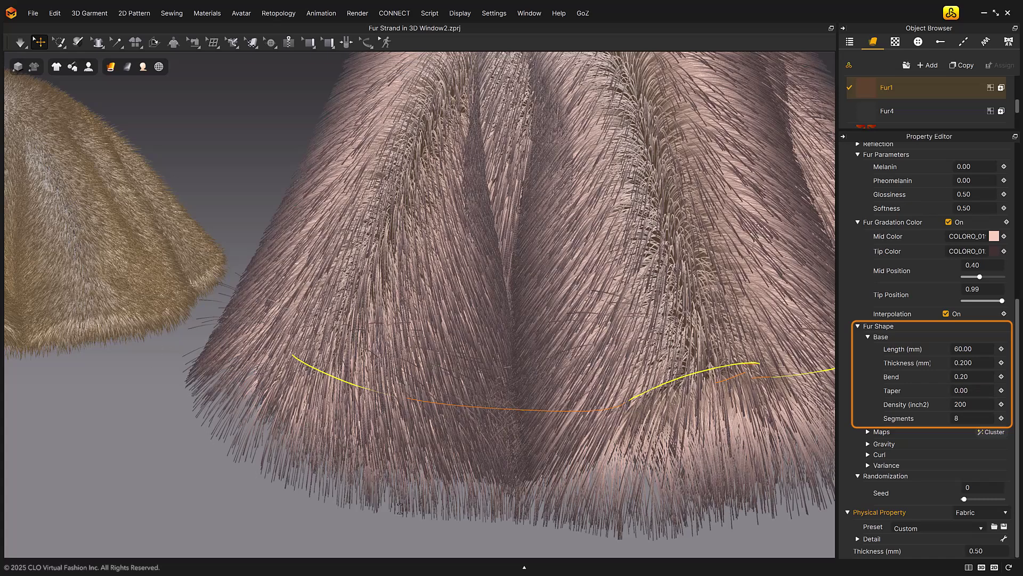
{"action": "left_click", "coordinate": [978, 390]}
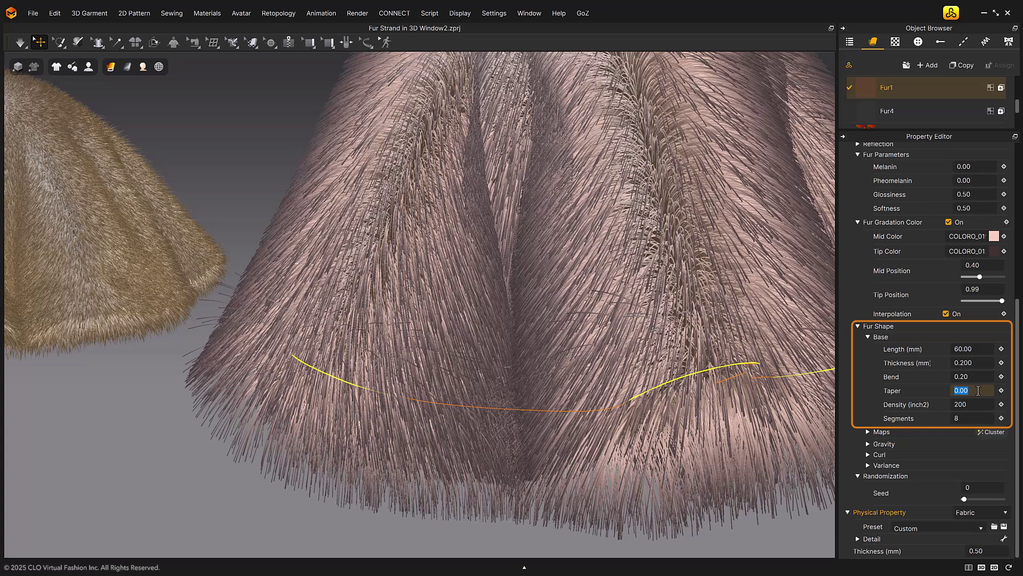
{"action": "type", "text": "1"}
{"action": "key", "text": "Return"}
- Try a strand density of 50 per square inch on Fur1 and return it to 200
{"action": "left_click", "coordinate": [983, 403]}
{"action": "type", "text": "50"}
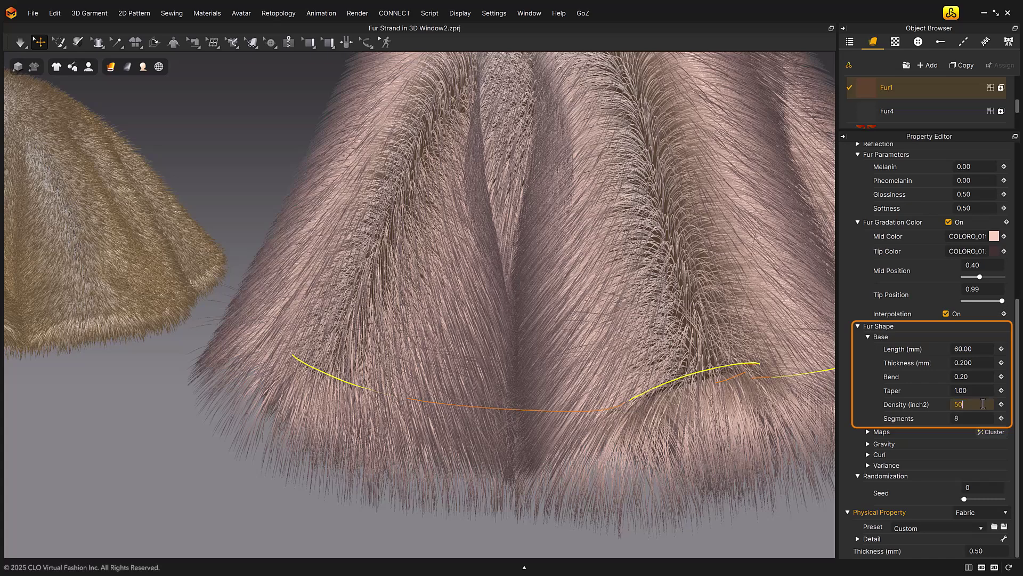
{"action": "key", "text": "Return"}
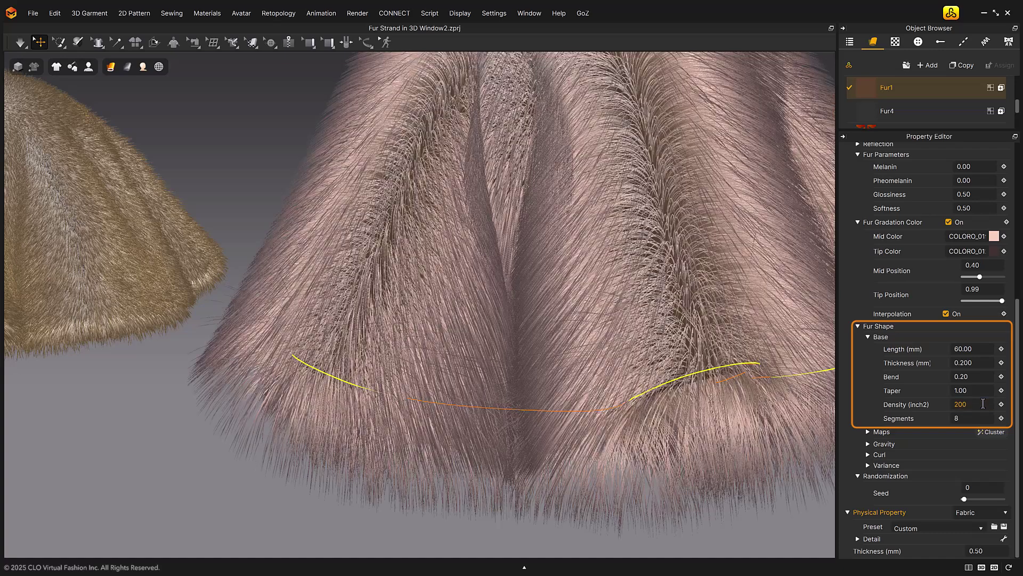
- Try a strand density of 400 per square inch on Fur1 and return it to 200
{"action": "left_click", "coordinate": [984, 403]}
{"action": "type", "text": "400"}
{"action": "key", "text": "Return"}
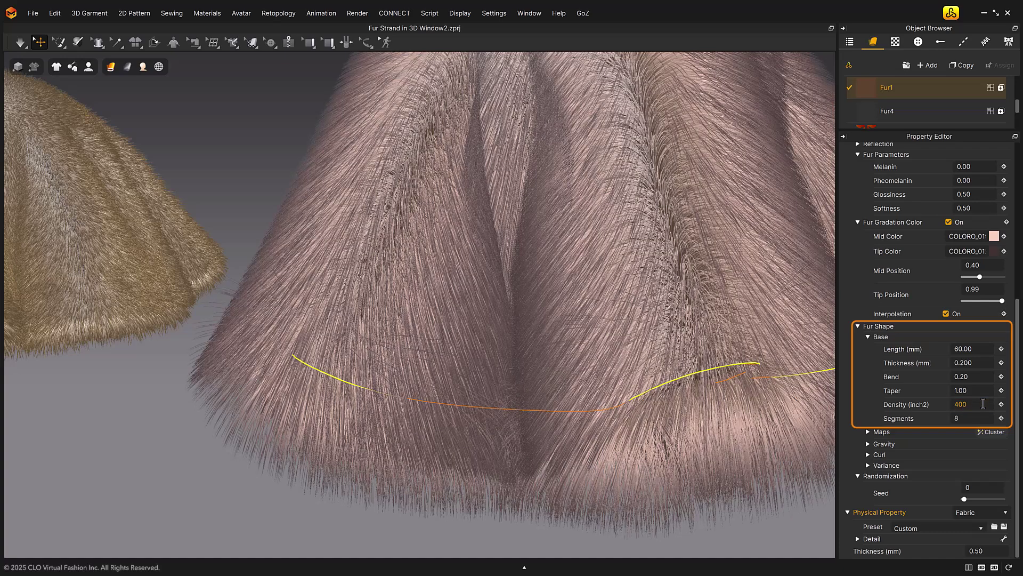
{"action": "left_click", "coordinate": [983, 403]}
{"action": "type", "text": "200"}
{"action": "key", "text": "Return"}
- Try segment counts of 4, 2 and 10 on Fur1's strands and return the segments to 8
{"action": "left_click", "coordinate": [978, 416]}
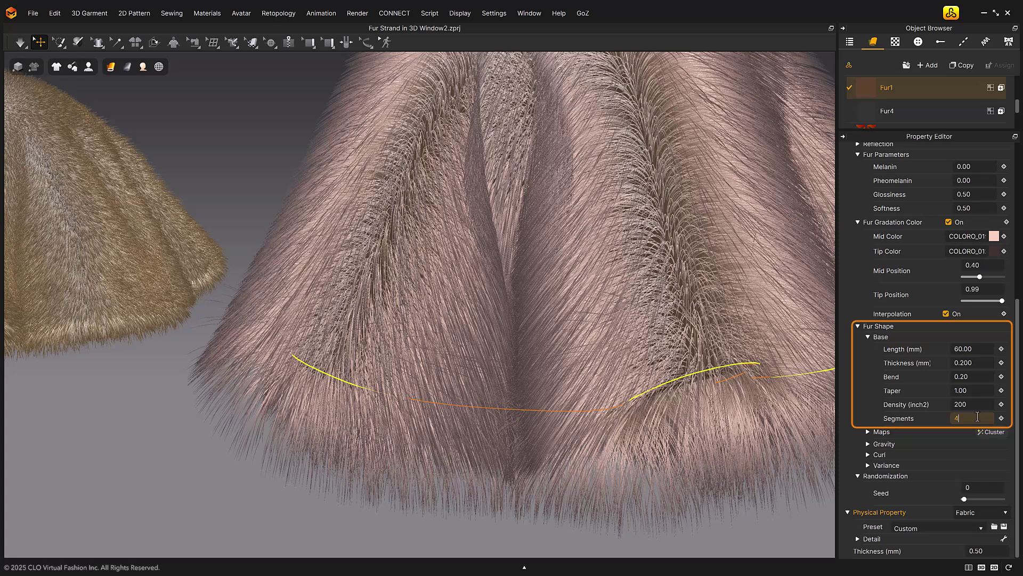
{"action": "type", "text": "4"}
{"action": "key", "text": "Return"}
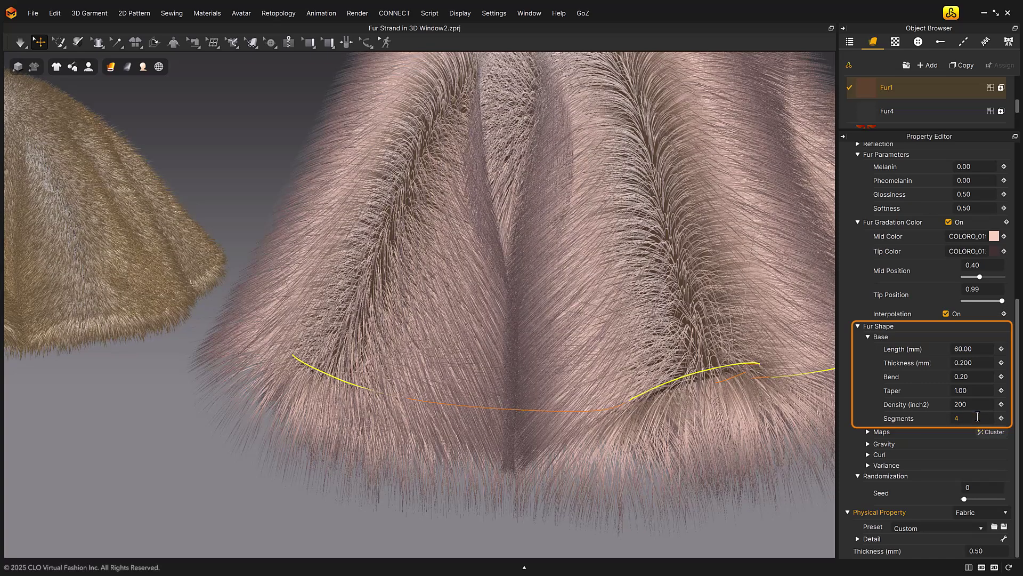
{"action": "left_click", "coordinate": [977, 416]}
{"action": "type", "text": "2"}
{"action": "key", "text": "Return"}
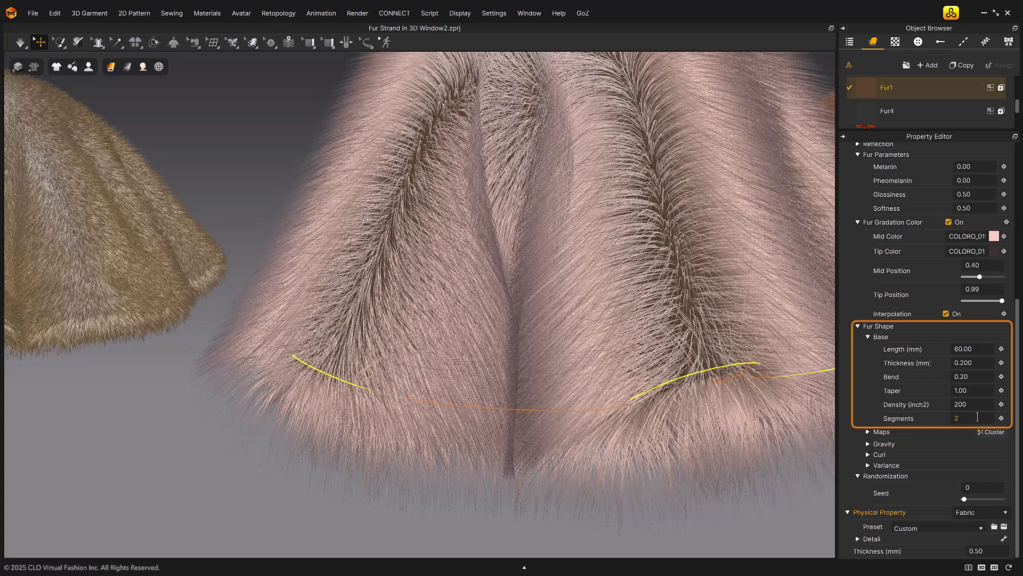
{"action": "left_click", "coordinate": [977, 416]}
{"action": "type", "text": "10"}
{"action": "key", "text": "Return"}
{"action": "left_click", "coordinate": [977, 416]}
{"action": "type", "text": "8"}
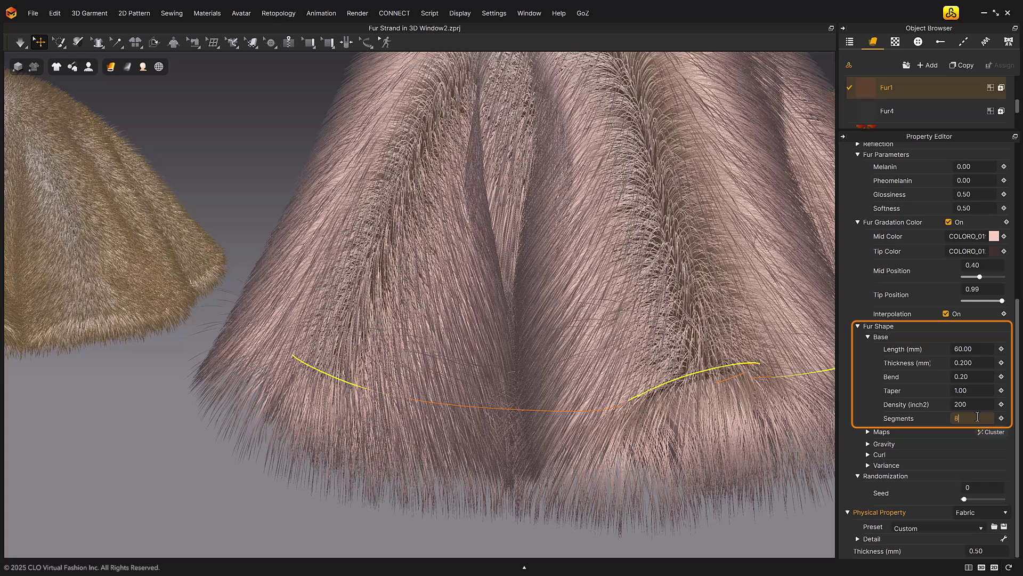
{"action": "key", "text": "Return"}
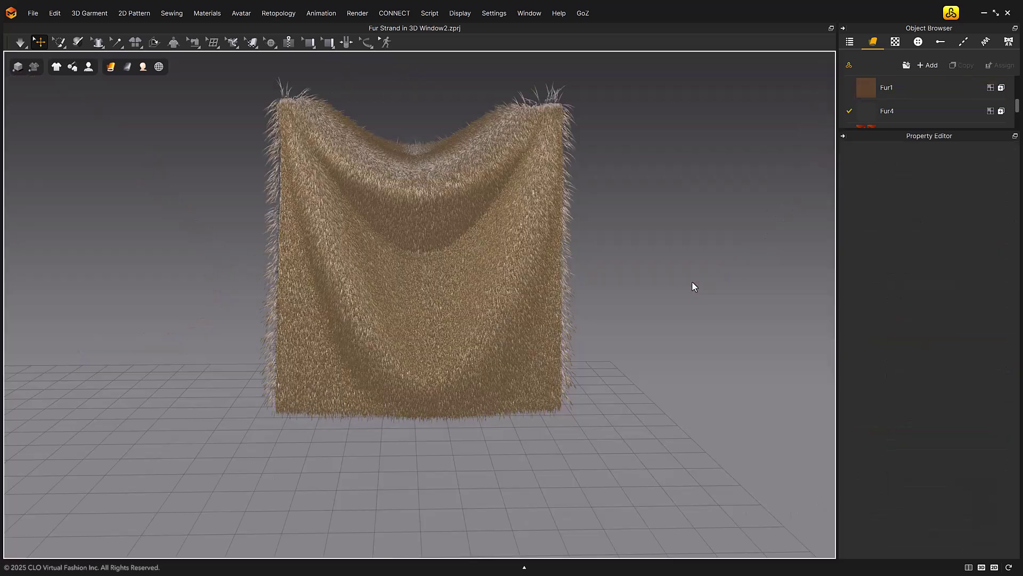
- Apply the default length and bend direction maps to Fur4 with the Fur Cluster Generator, reviewing both map types first
{"action": "left_click", "coordinate": [911, 110]}
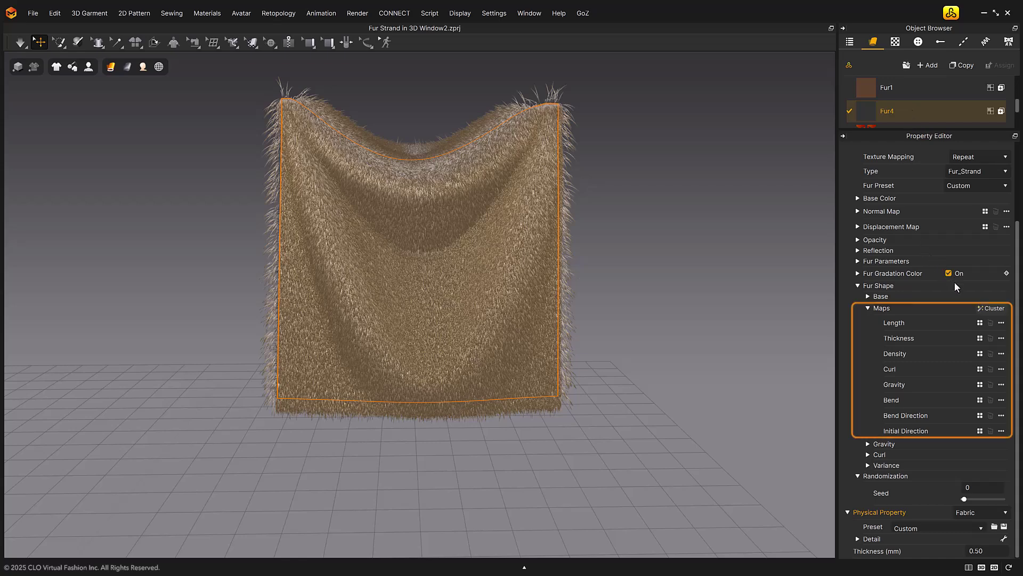
{"action": "middle_click_drag", "start_coordinate": [705, 275], "coordinate": [596, 283]}
{"action": "right_click_drag", "start_coordinate": [600, 278], "coordinate": [608, 275]}
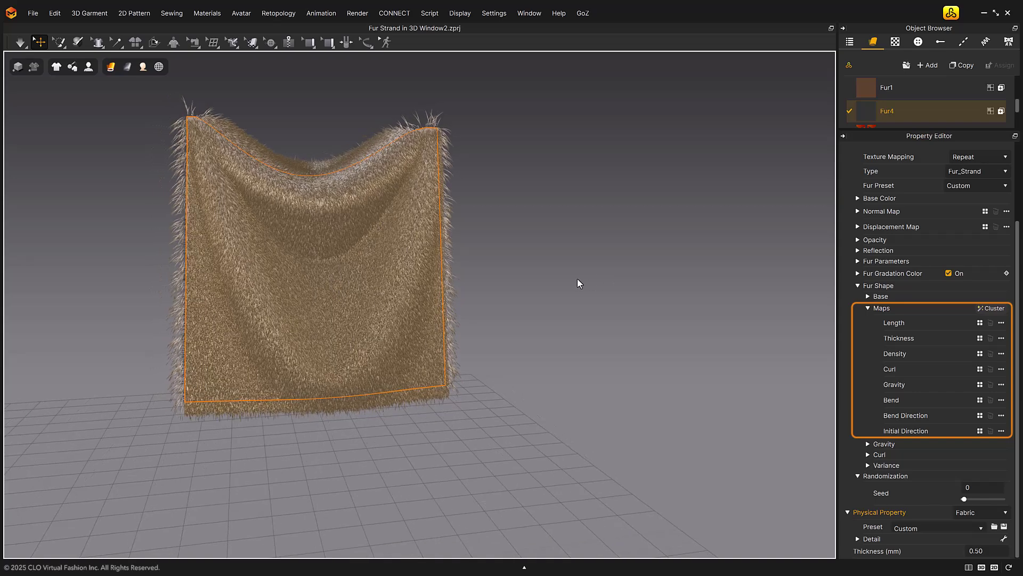
{"action": "scroll", "coordinate": [577, 279], "scroll_direction": "up", "scroll_amount": 2}
{"action": "scroll", "coordinate": [568, 294], "scroll_direction": "up", "scroll_amount": 2}
{"action": "right_click_drag", "start_coordinate": [565, 299], "coordinate": [565, 310]}
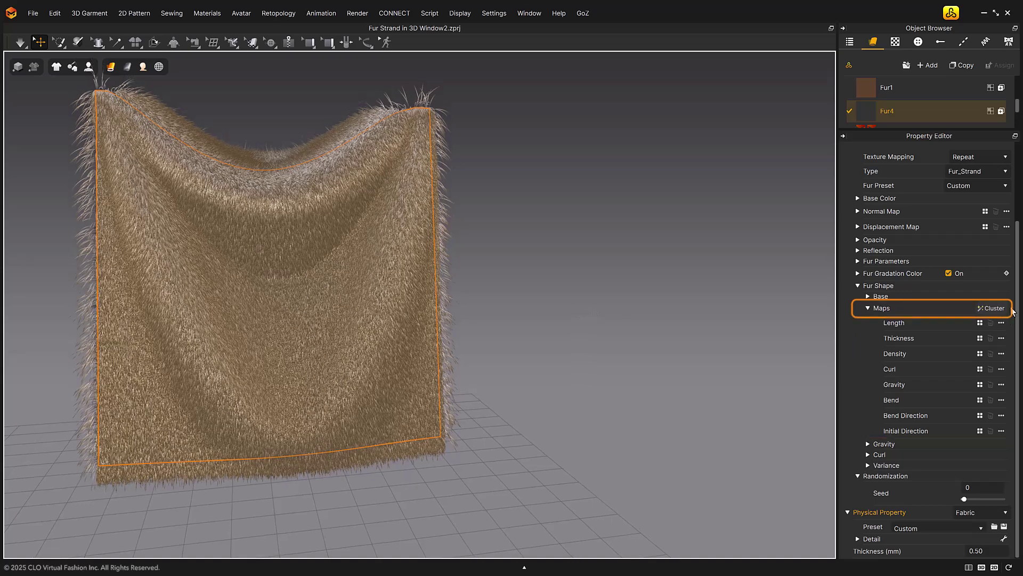
{"action": "left_click", "coordinate": [993, 309]}
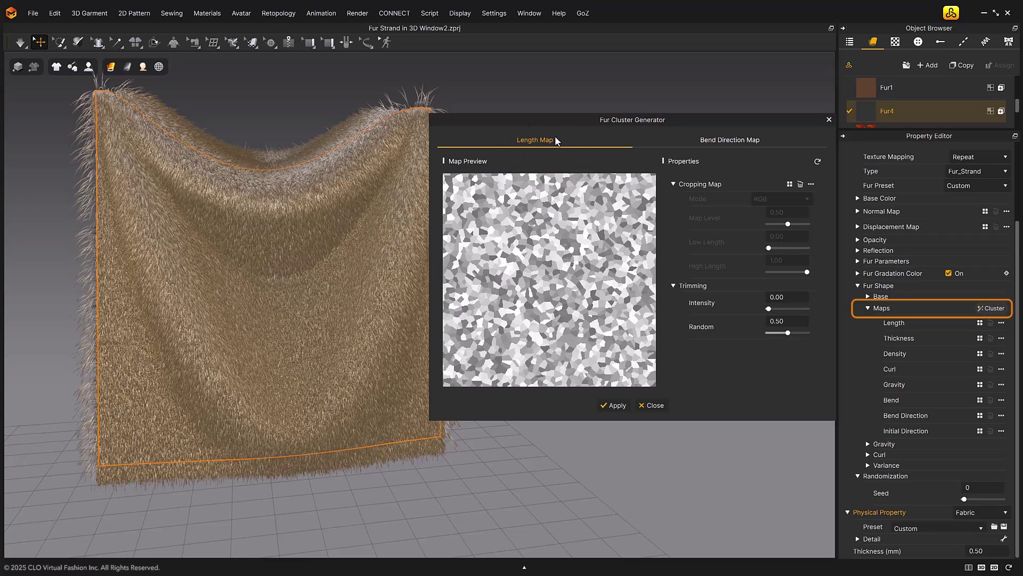
{"action": "left_click", "coordinate": [742, 141]}
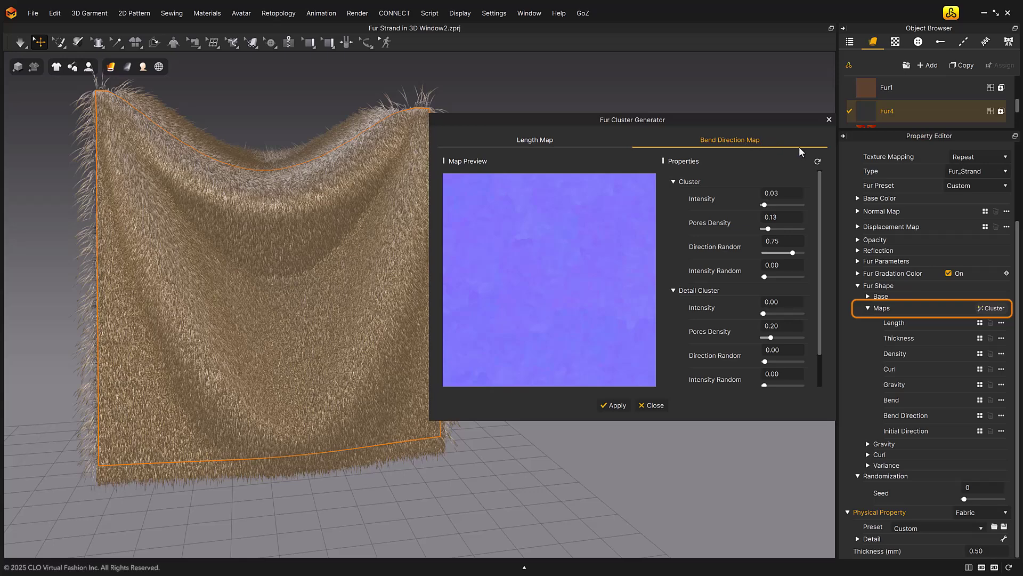
{"action": "left_click", "coordinate": [528, 143]}
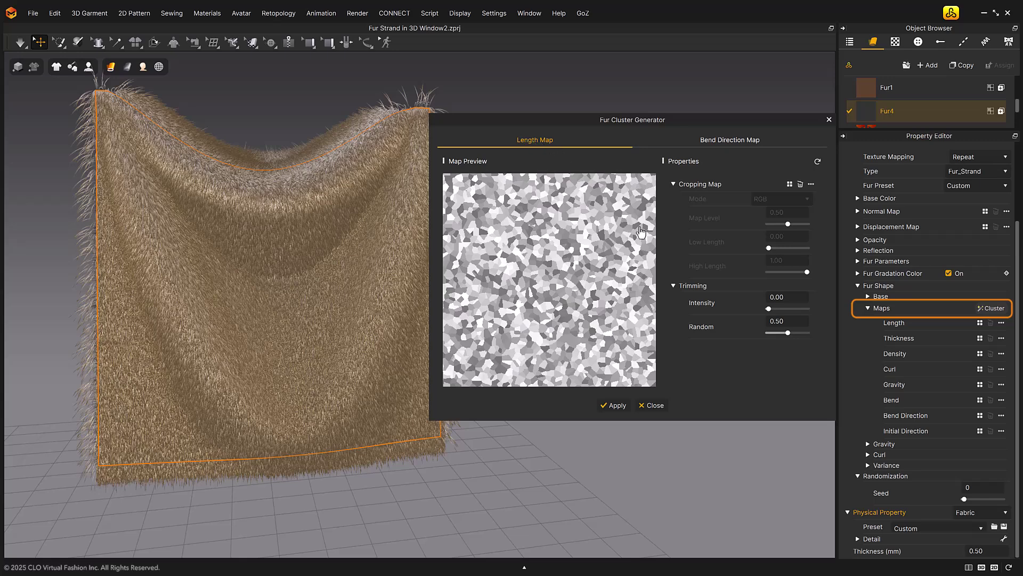
{"action": "left_click", "coordinate": [614, 407]}
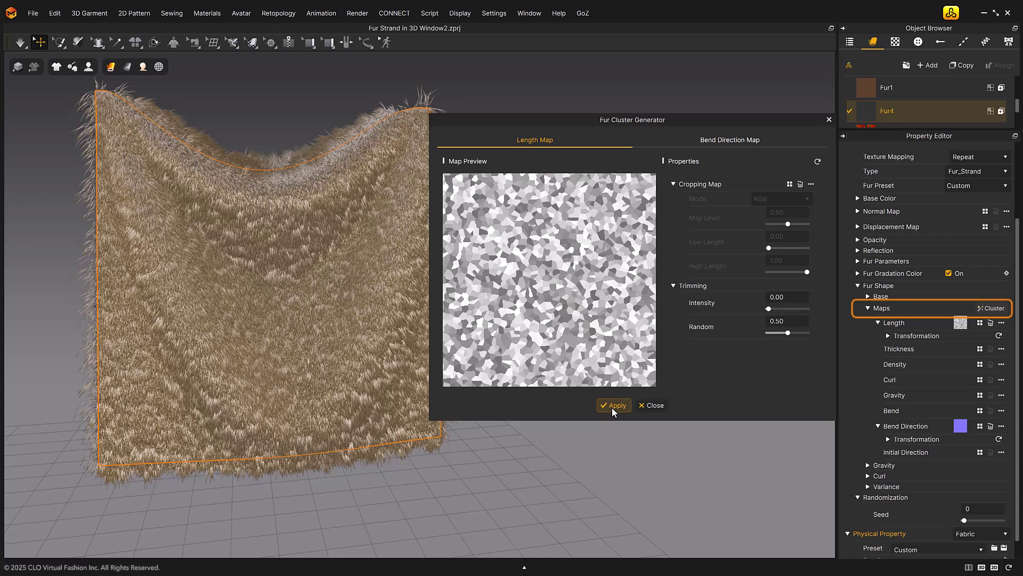
- Load the logo5 image as the cropping map of Fur4's length map and apply it
{"action": "left_click", "coordinate": [792, 183]}
{"action": "left_click", "coordinate": [795, 185]}
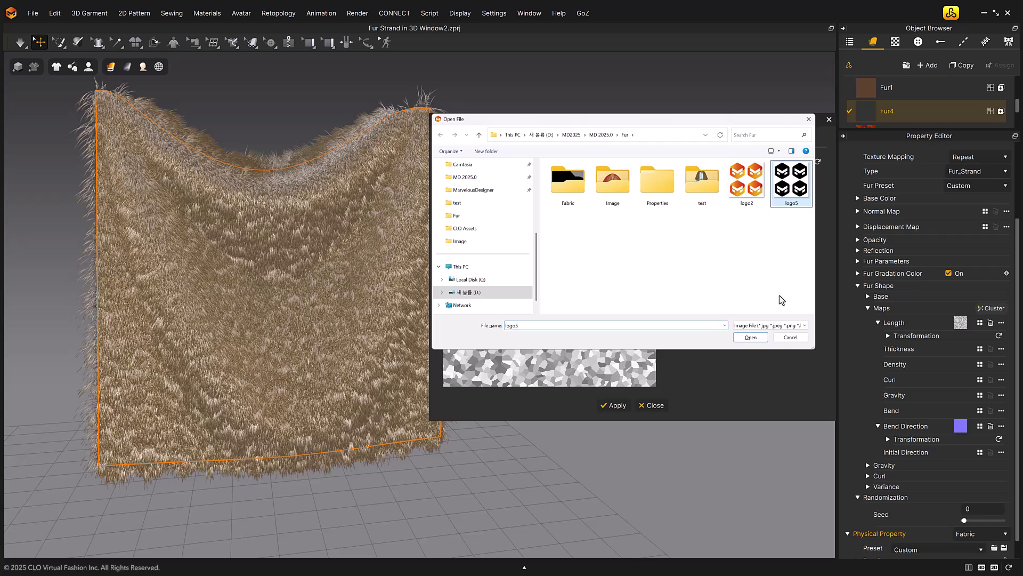
{"action": "left_click", "coordinate": [751, 338]}
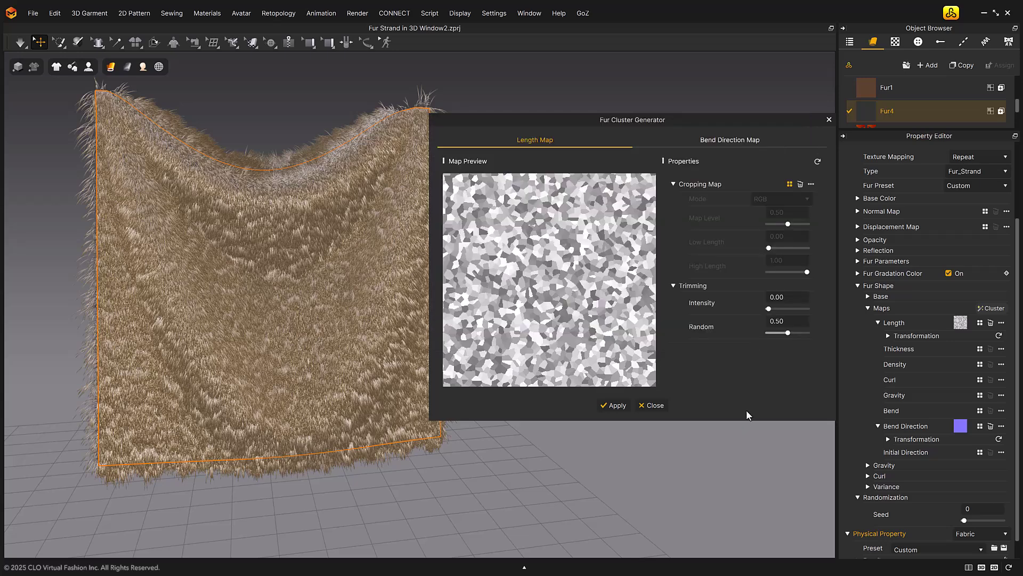
{"action": "left_click", "coordinate": [614, 405]}
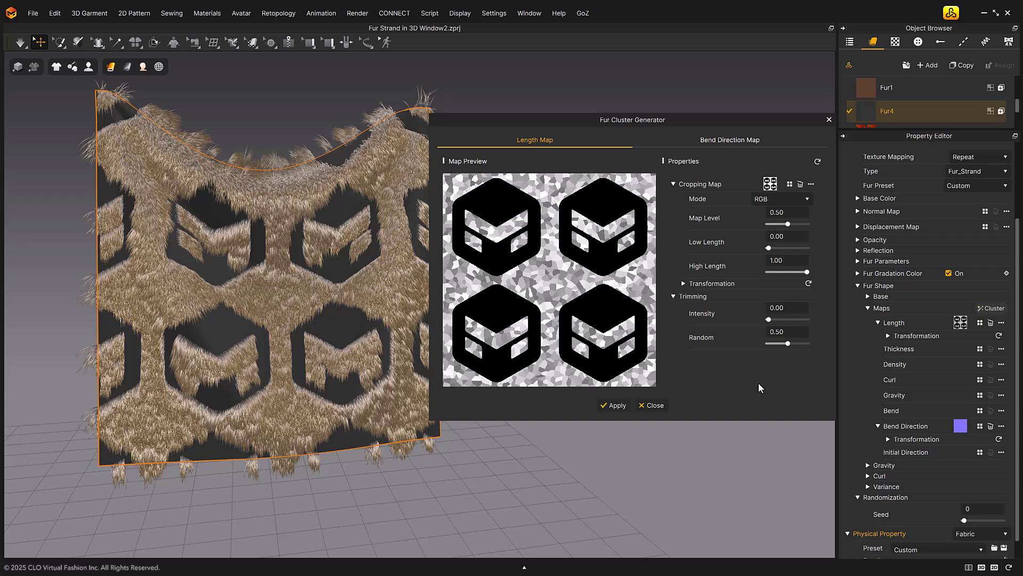
- Set the cropping map's level to 0.53 and its low length to 0.24, and apply the length map
{"action": "left_click_drag", "start_coordinate": [788, 224], "coordinate": [789, 224]}
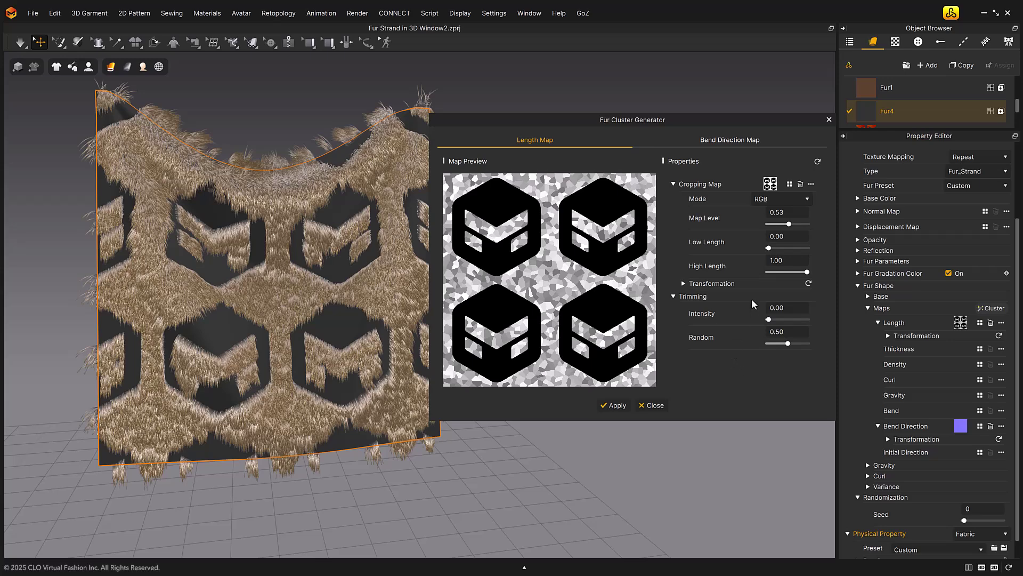
{"action": "left_click_drag", "start_coordinate": [768, 248], "coordinate": [777, 248]}
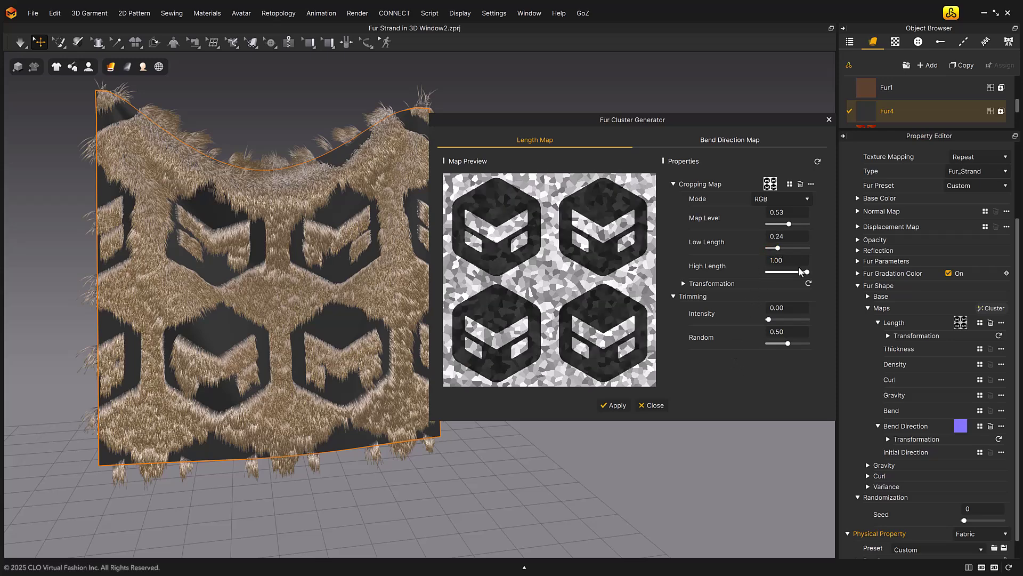
{"action": "left_click", "coordinate": [618, 406]}
- Try cropping map low lengths of 0.06 and 0.40 on Fur4 and return the low length to 0
{"action": "left_click_drag", "start_coordinate": [778, 247], "coordinate": [770, 248]}
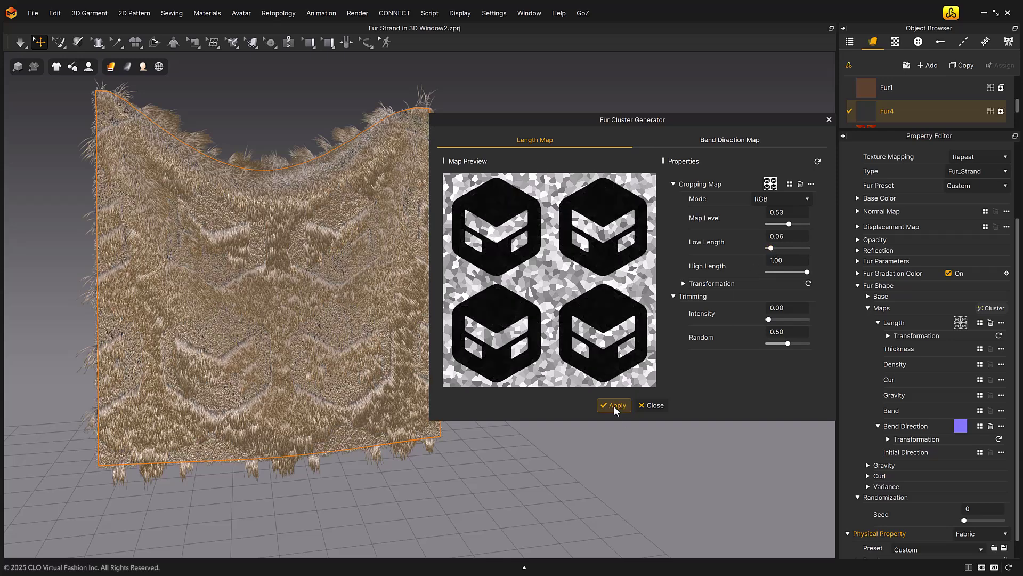
{"action": "left_click", "coordinate": [615, 407]}
{"action": "left_click_drag", "start_coordinate": [770, 248], "coordinate": [768, 248]}
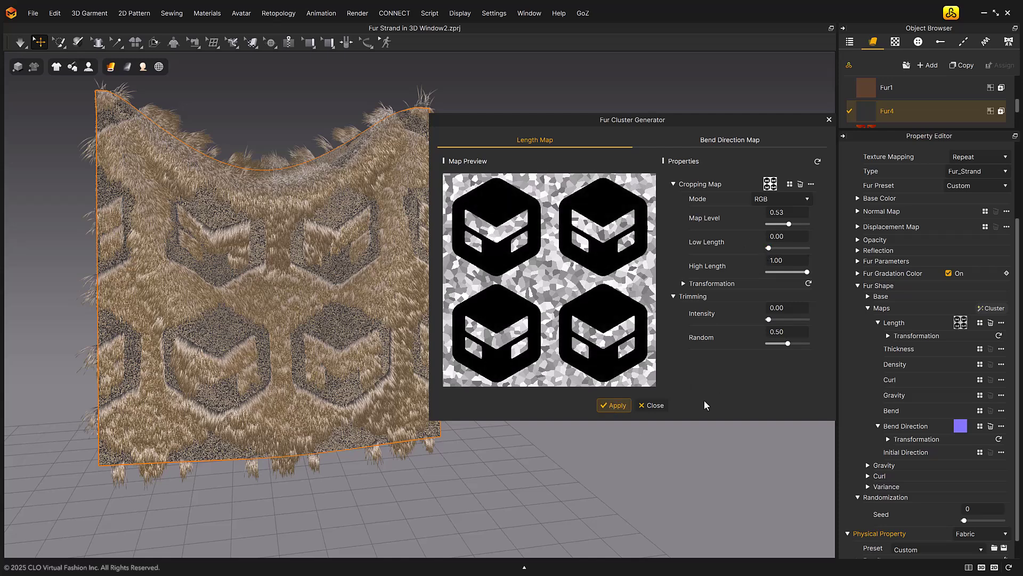
{"action": "left_click_drag", "start_coordinate": [768, 247], "coordinate": [784, 248]}
{"action": "left_click", "coordinate": [615, 406]}
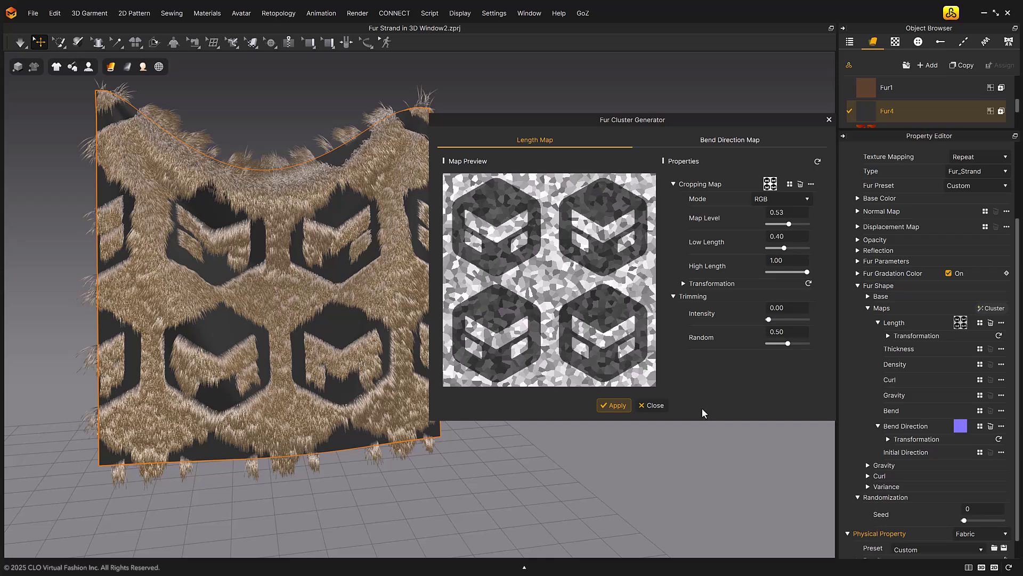
{"action": "left_click_drag", "start_coordinate": [784, 248], "coordinate": [768, 248]}
{"action": "left_click", "coordinate": [615, 406]}
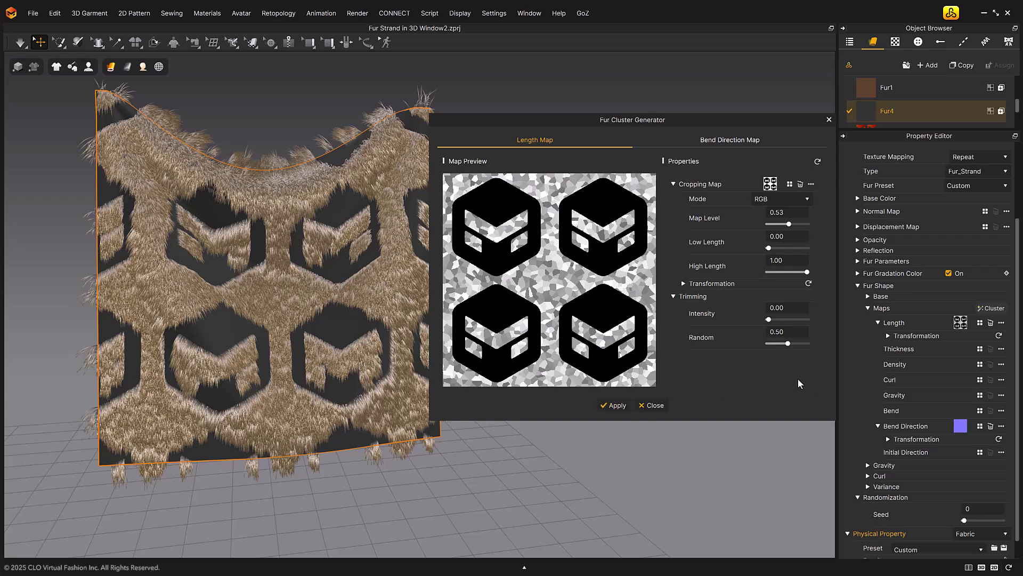
- Try a trimming intensity of 0.36 on the length map, and reduce it to 0.07
{"action": "left_click_drag", "start_coordinate": [769, 319], "coordinate": [782, 320]}
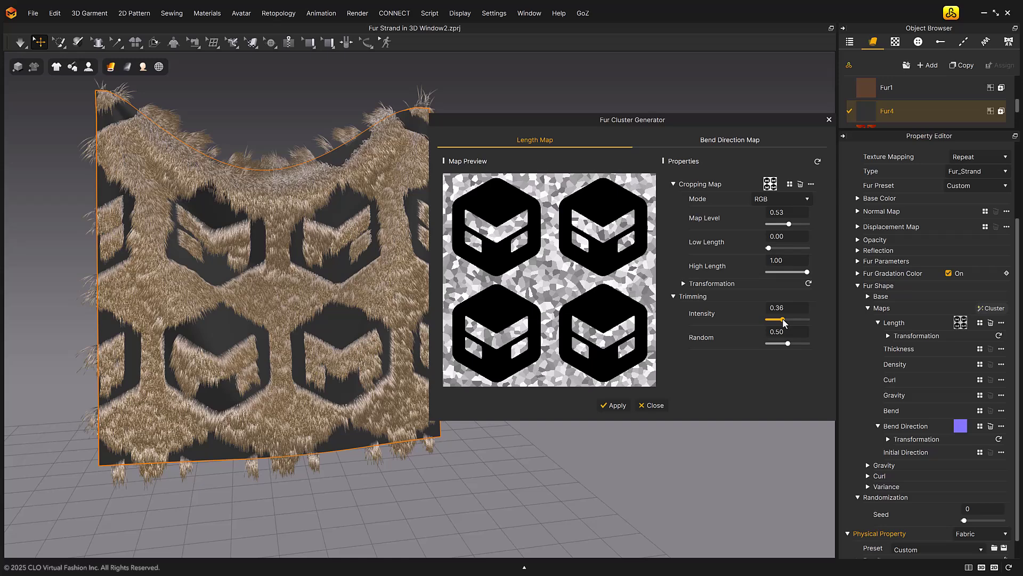
{"action": "left_click", "coordinate": [615, 406]}
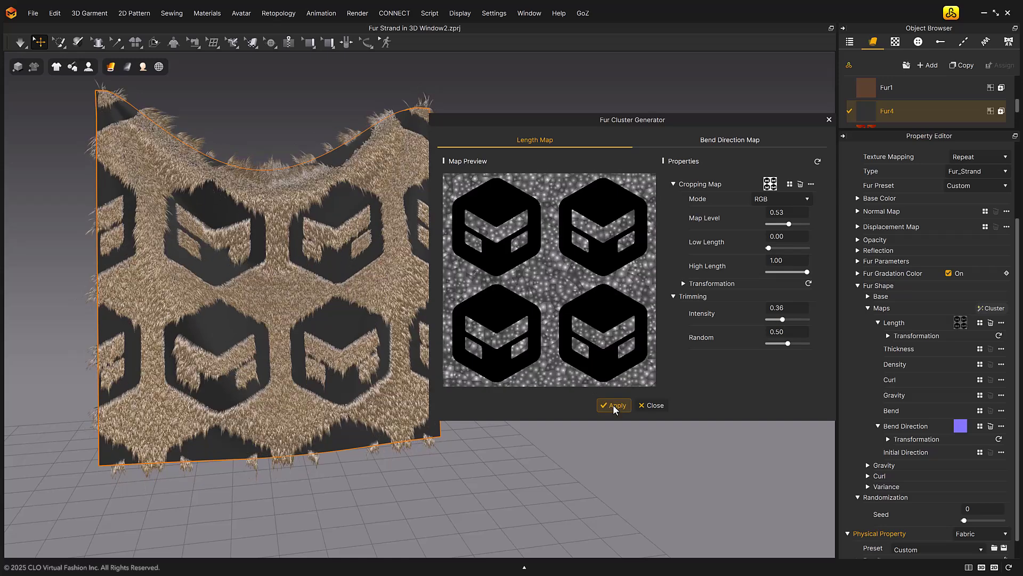
{"action": "key", "text": "ctrl+z"}
{"action": "left_click", "coordinate": [615, 408]}
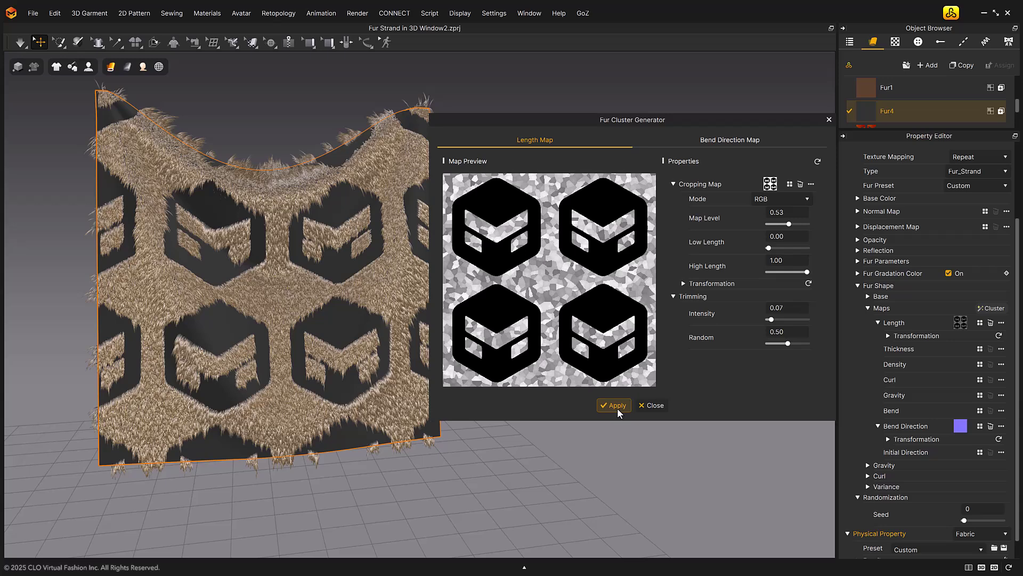
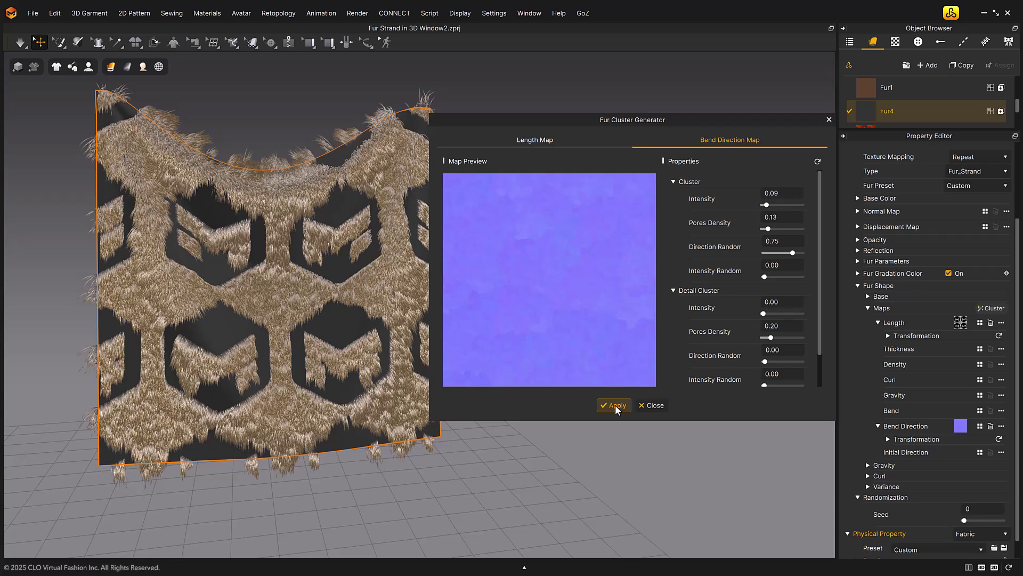
- Set the bend direction map's cluster intensity to 0.44 and its pores density to 0.66, trying densities of 0.71 and 0.43 first
{"action": "left_click_drag", "start_coordinate": [766, 204], "coordinate": [794, 229]}
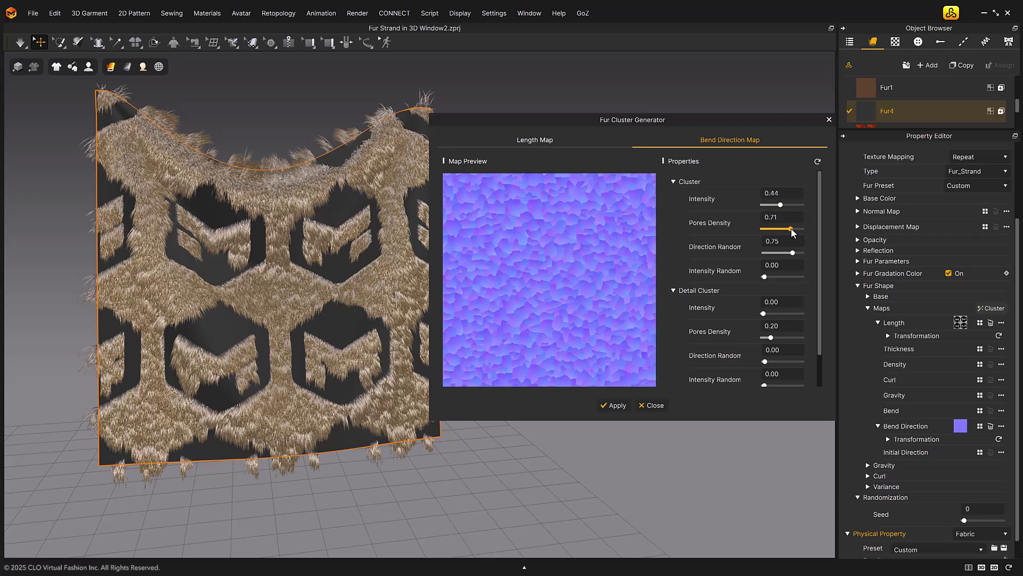
{"action": "left_click", "coordinate": [615, 405]}
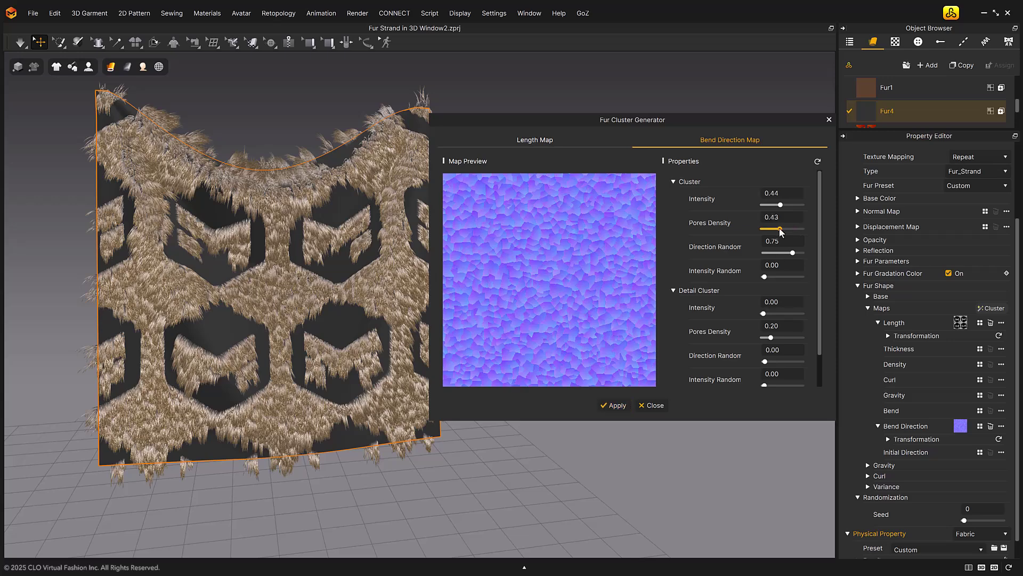
{"action": "left_click", "coordinate": [617, 406]}
{"action": "left_click_drag", "start_coordinate": [766, 228], "coordinate": [789, 229]}
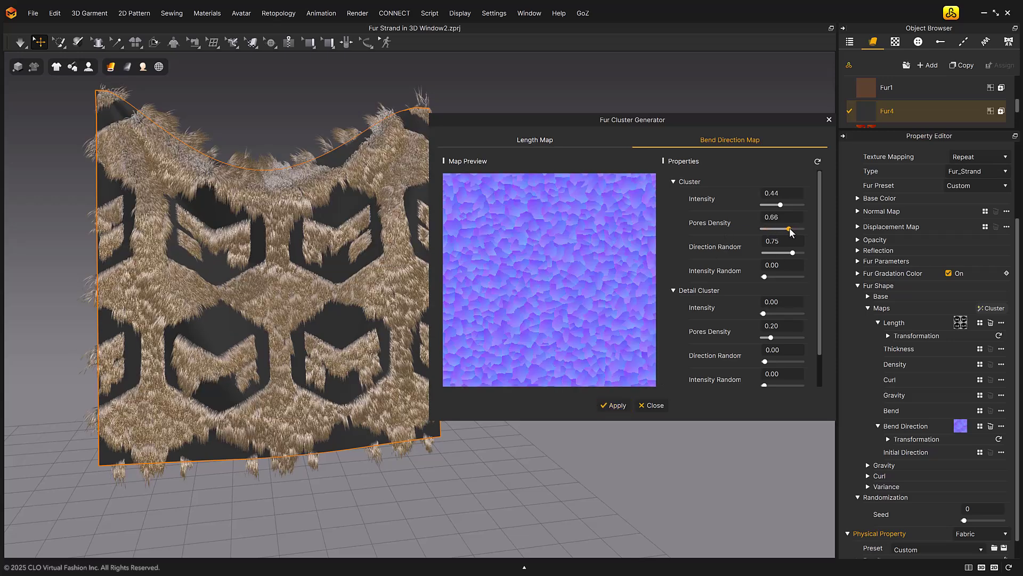
{"action": "left_click", "coordinate": [615, 406]}
- Set the bend direction cluster's direction random to 0.54 and intensity random to 0.15, and apply the map to Fur4
{"action": "left_click_drag", "start_coordinate": [793, 252], "coordinate": [770, 277]}
{"action": "left_click", "coordinate": [613, 406]}
{"action": "left_click", "coordinate": [611, 406]}
{"action": "left_click", "coordinate": [629, 407]}
{"action": "left_click", "coordinate": [616, 408]}
{"action": "left_click", "coordinate": [620, 409]}
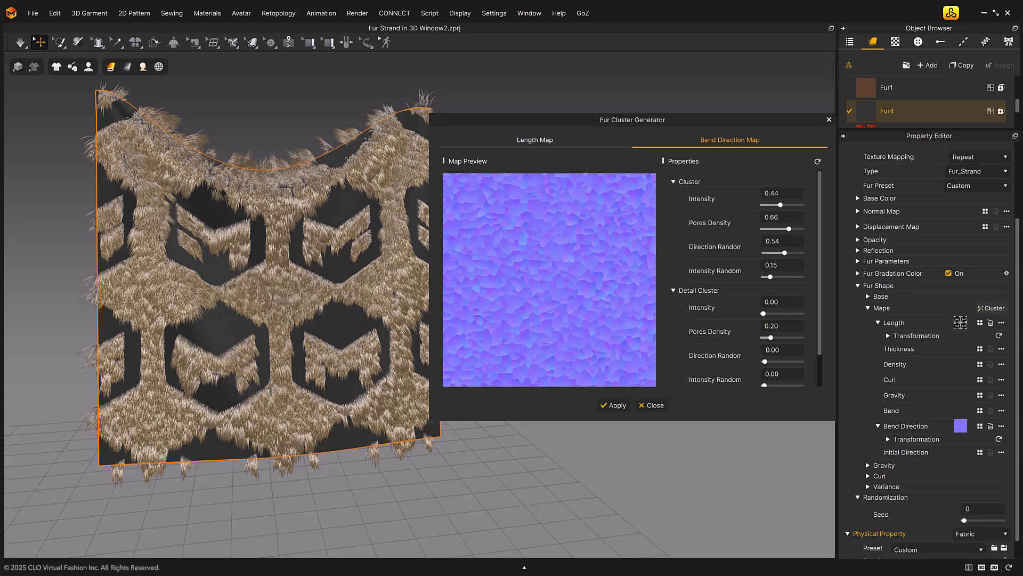
- Try detail cluster intensities of 0.49, 0.99 and 0.06 on Fur4's bend direction map
{"action": "left_click_drag", "start_coordinate": [770, 314], "coordinate": [782, 313]}
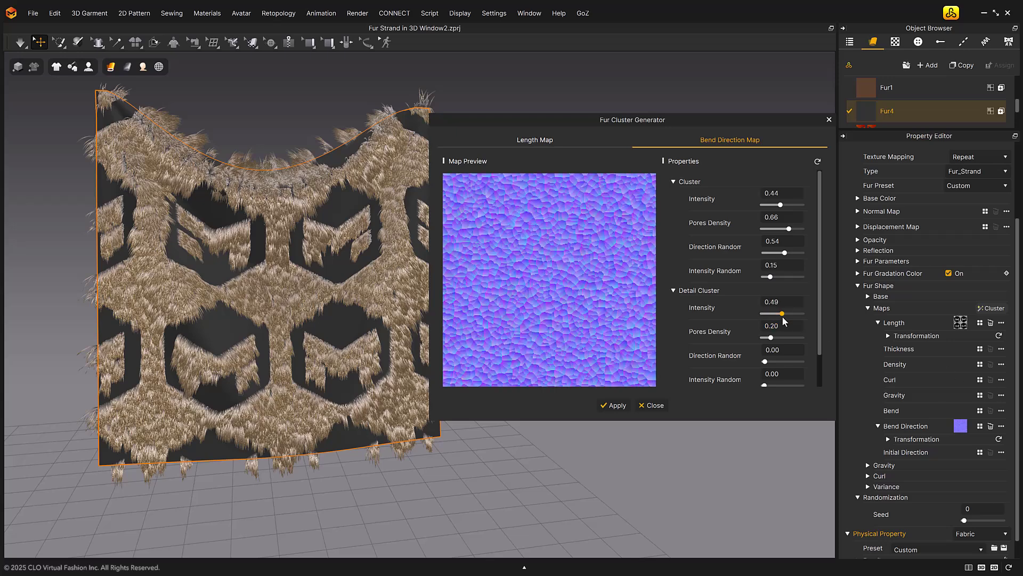
{"action": "left_click", "coordinate": [612, 408]}
{"action": "left_click_drag", "start_coordinate": [782, 313], "coordinate": [801, 313]}
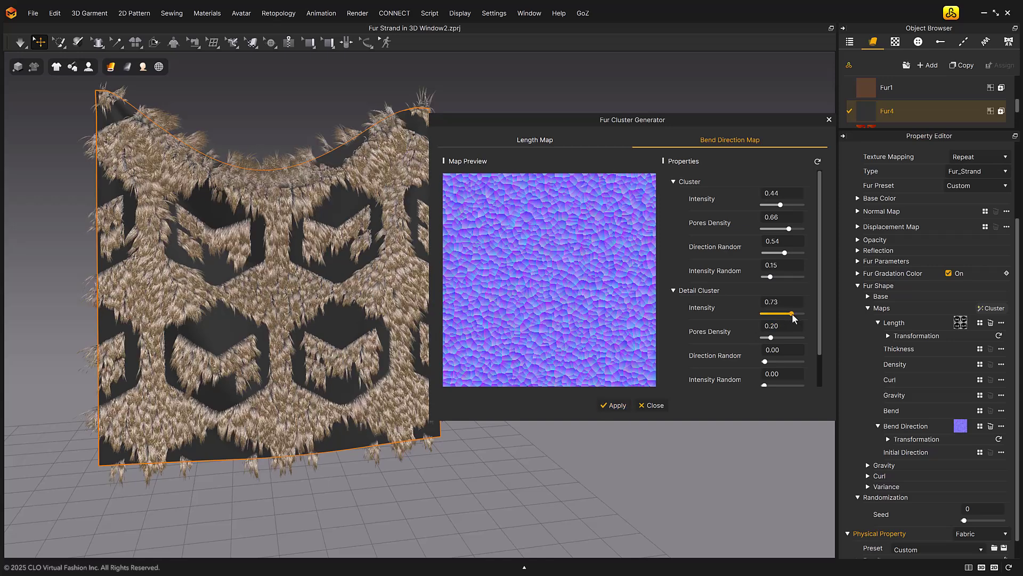
{"action": "left_click", "coordinate": [618, 406]}
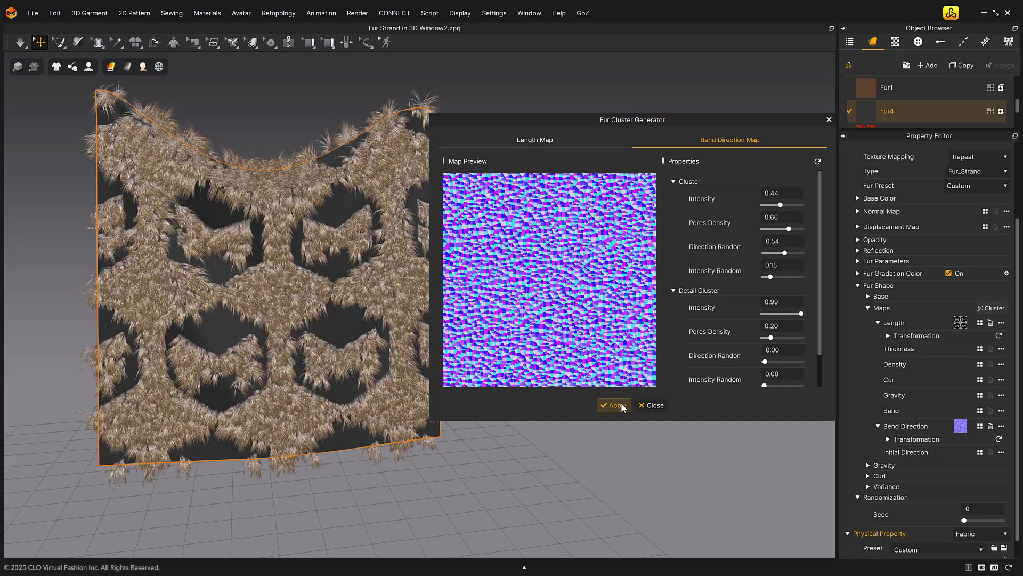
{"action": "left_click_drag", "start_coordinate": [801, 314], "coordinate": [766, 314]}
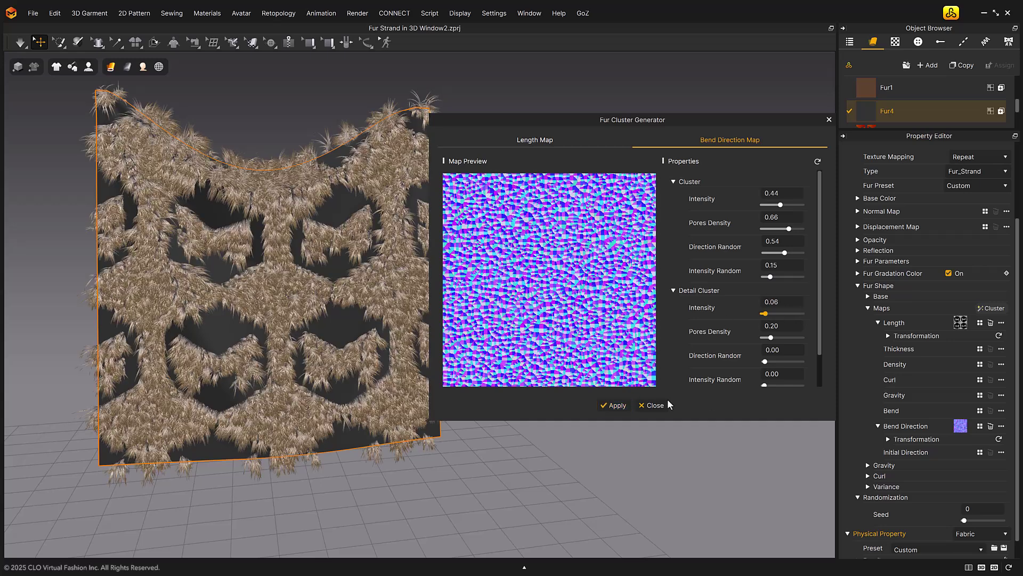
{"action": "left_click", "coordinate": [618, 406]}
- Set the bend direction detail cluster's intensity to 0.33, pores density 0.67, direction random 0.54 and intensity random 0.37, applying the map to Fur4
{"action": "left_click_drag", "start_coordinate": [766, 314], "coordinate": [788, 337]}
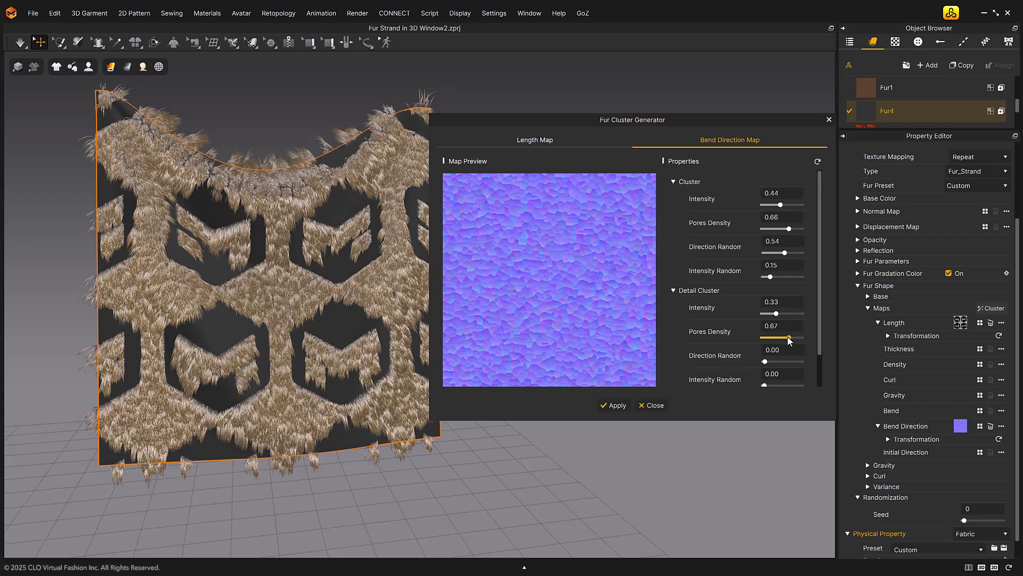
{"action": "left_click", "coordinate": [619, 409]}
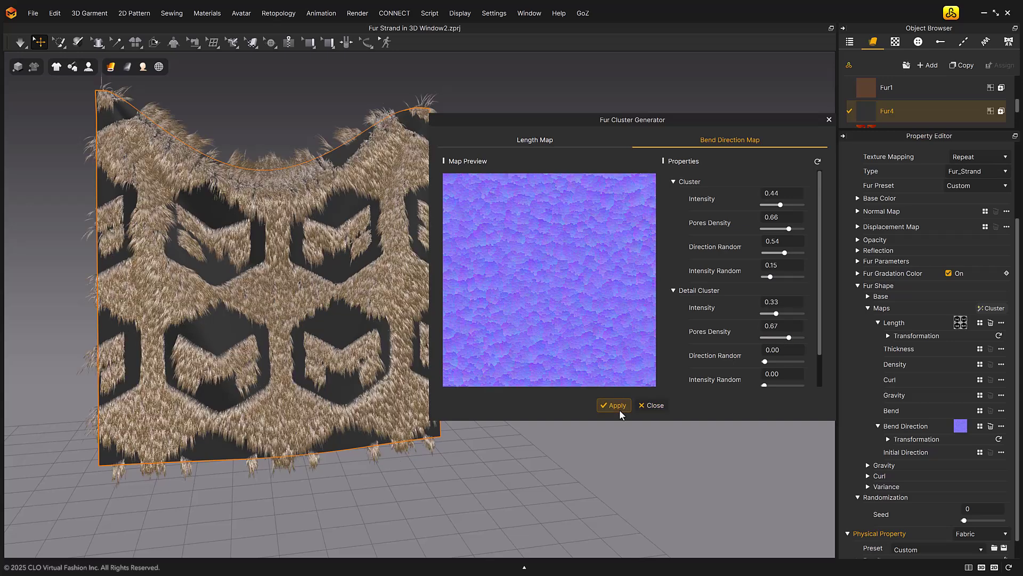
{"action": "scroll", "coordinate": [770, 360], "scroll_direction": "down", "scroll_amount": 1}
{"action": "left_click_drag", "start_coordinate": [766, 326], "coordinate": [785, 327]}
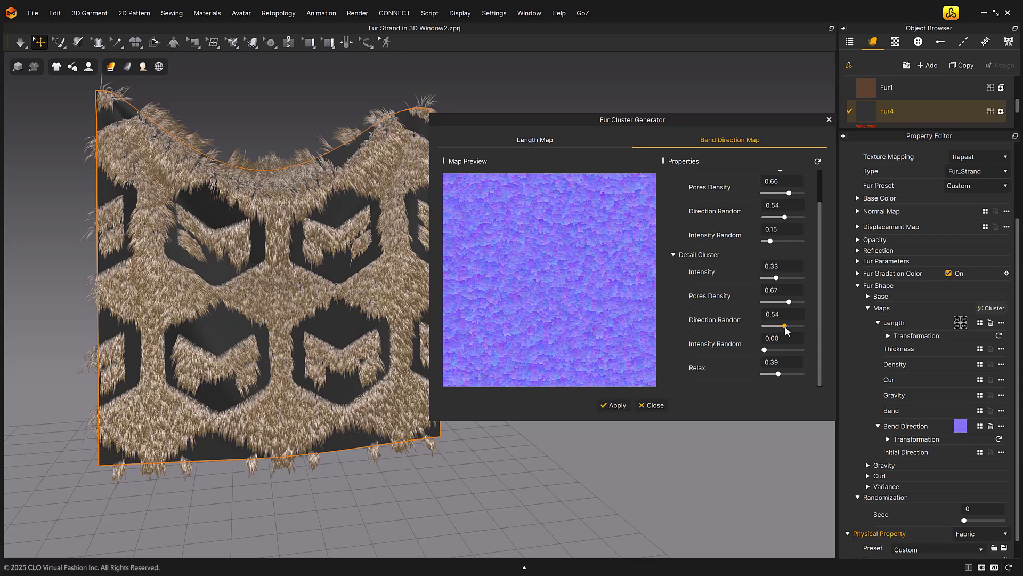
{"action": "left_click", "coordinate": [612, 408]}
{"action": "left_click_drag", "start_coordinate": [765, 349], "coordinate": [778, 349]}
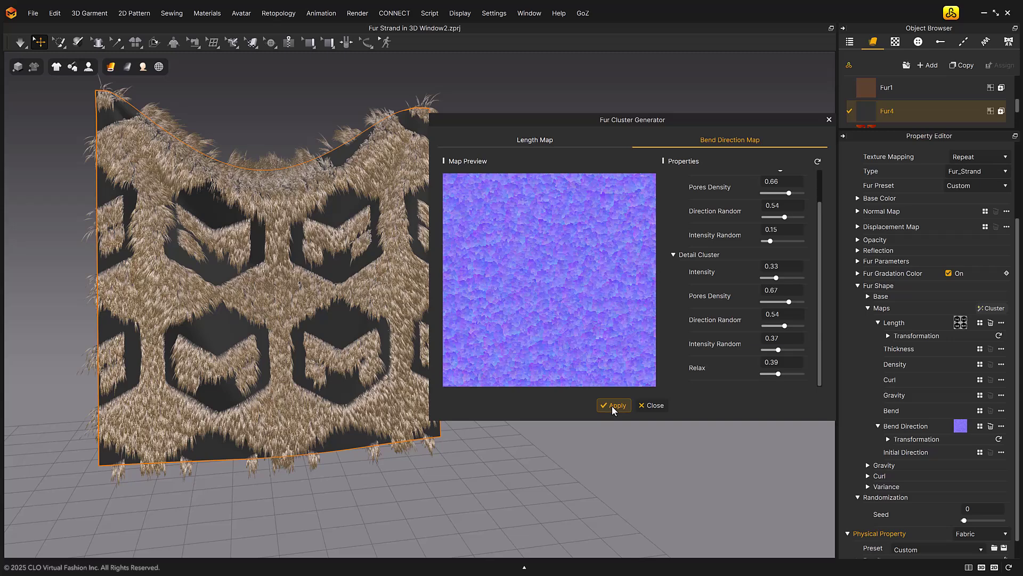
{"action": "left_click", "coordinate": [612, 405]}
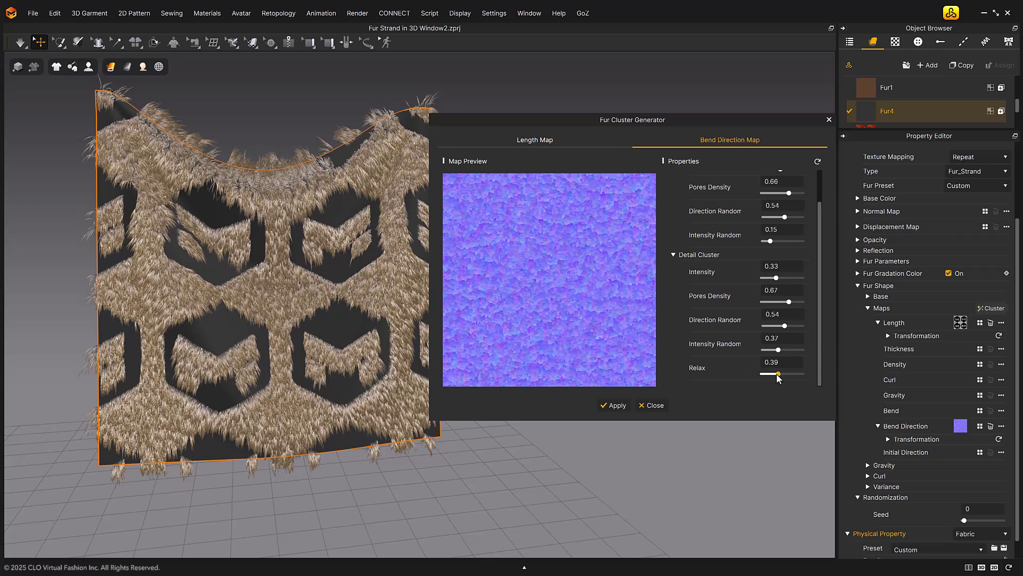
- Set the detail cluster's relax to 0.93 after trying 0.06, apply the bend direction map to Fur4, and close the cluster generator
{"action": "left_click_drag", "start_coordinate": [776, 373], "coordinate": [765, 373]}
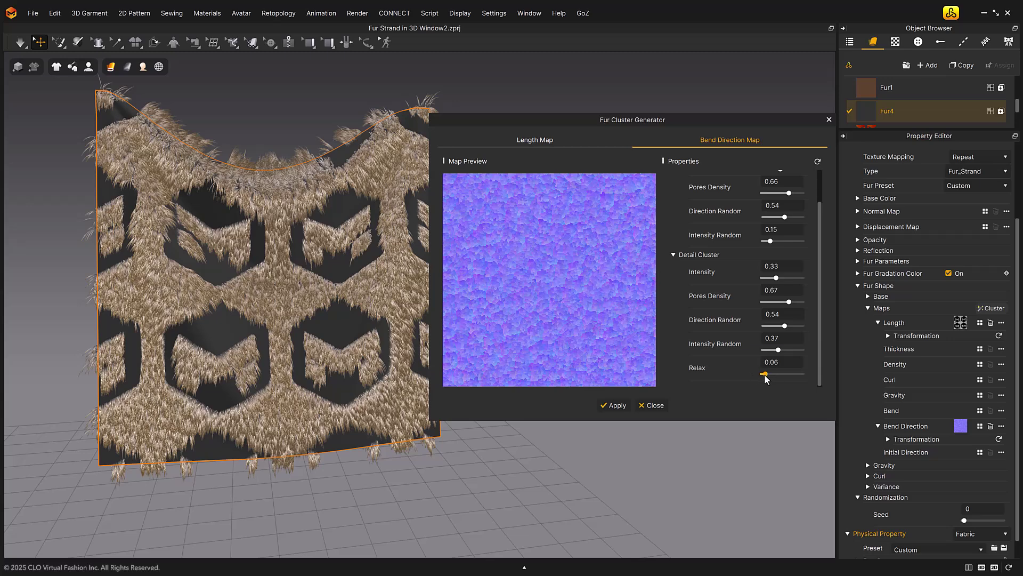
{"action": "left_click", "coordinate": [616, 406]}
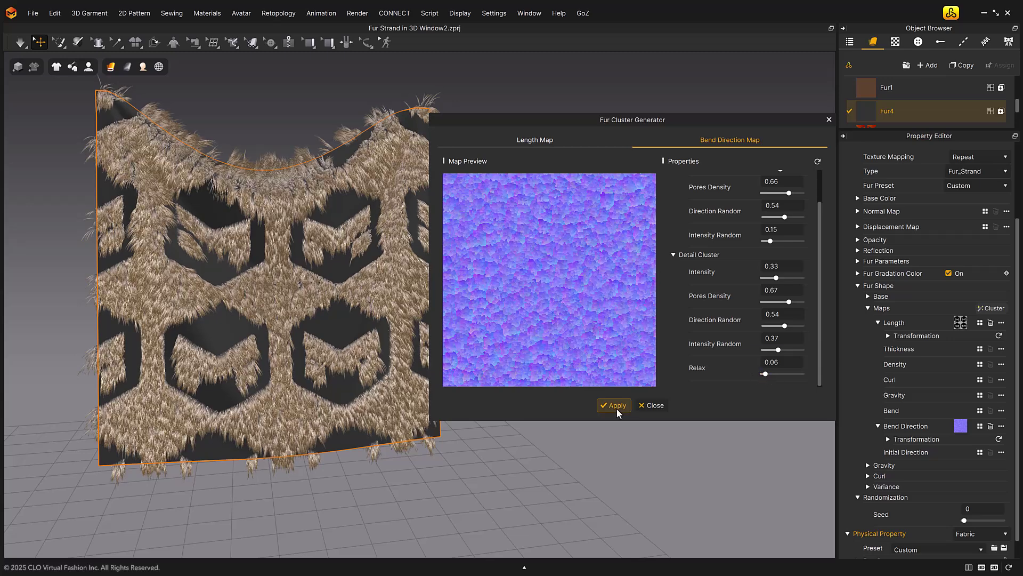
{"action": "left_click_drag", "start_coordinate": [765, 374], "coordinate": [798, 374]}
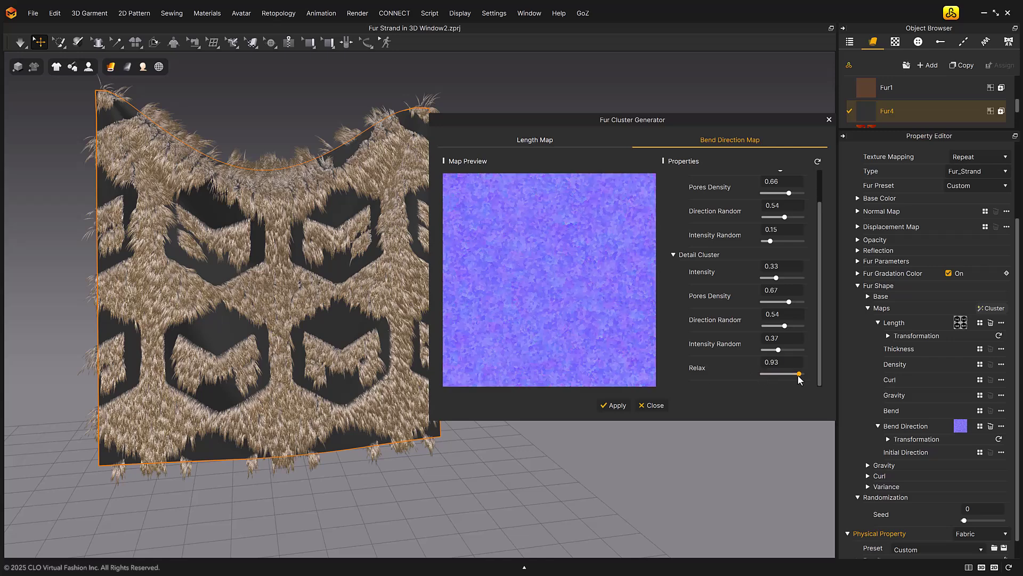
{"action": "left_click", "coordinate": [616, 406]}
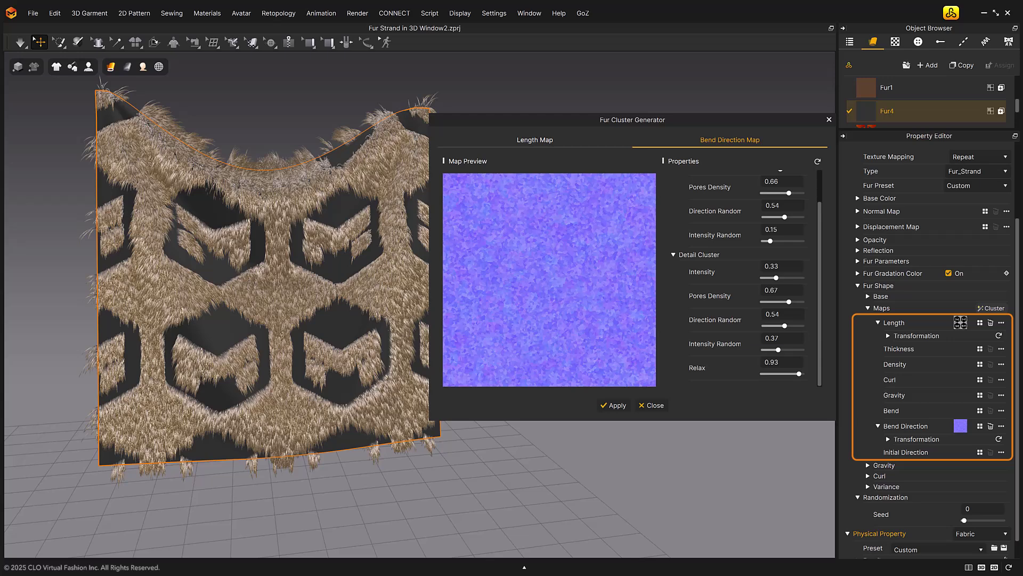
{"action": "left_click", "coordinate": [650, 406]}
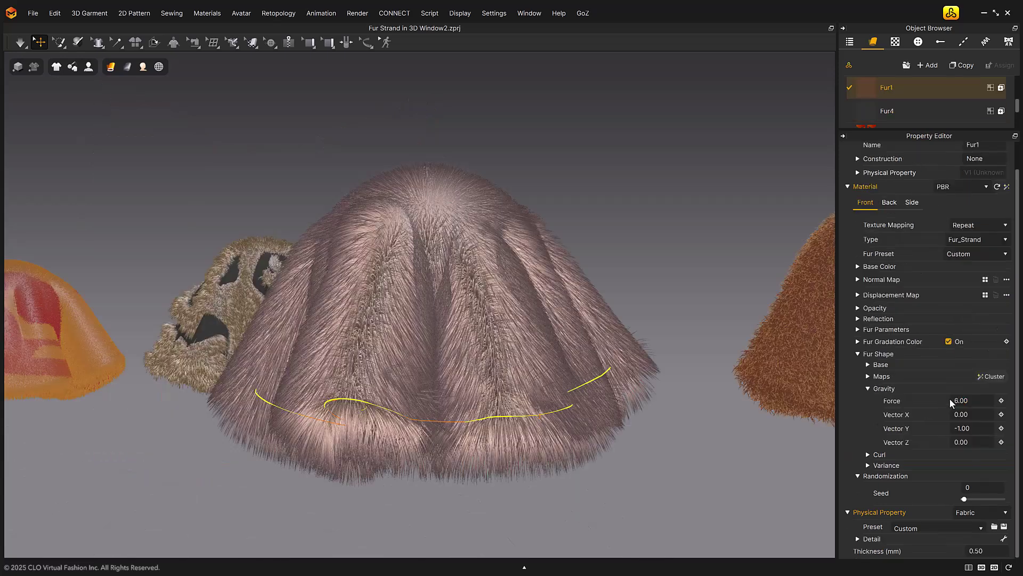
- Set Fur1's gravity force to 10
{"action": "double_click", "coordinate": [971, 400]}
{"action": "type", "text": "10"}
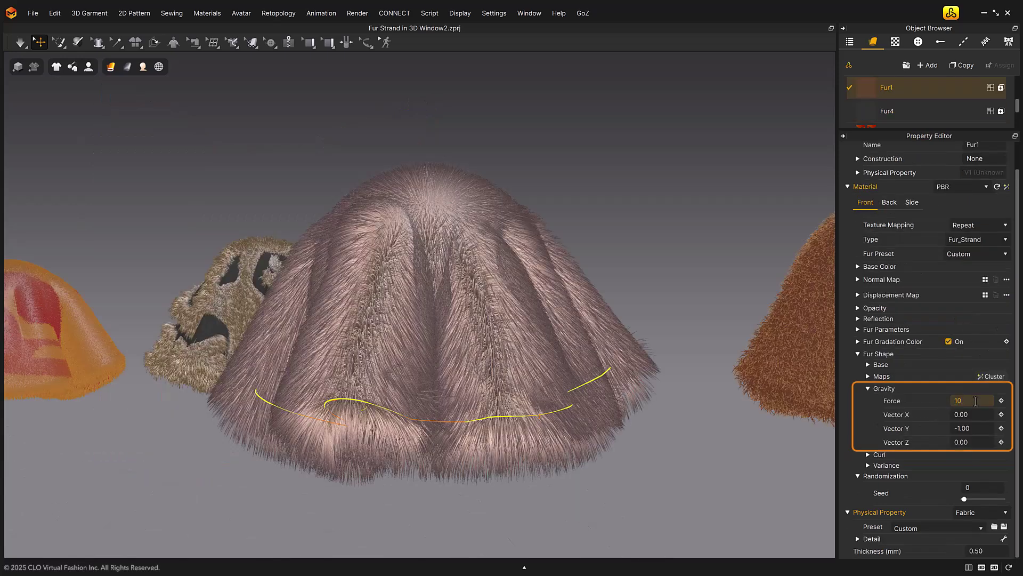
{"action": "key", "text": "Return"}
- Try a gravity vector X of 1 on Fur1, set vector Y to 0, and return X to 0
{"action": "double_click", "coordinate": [975, 414]}
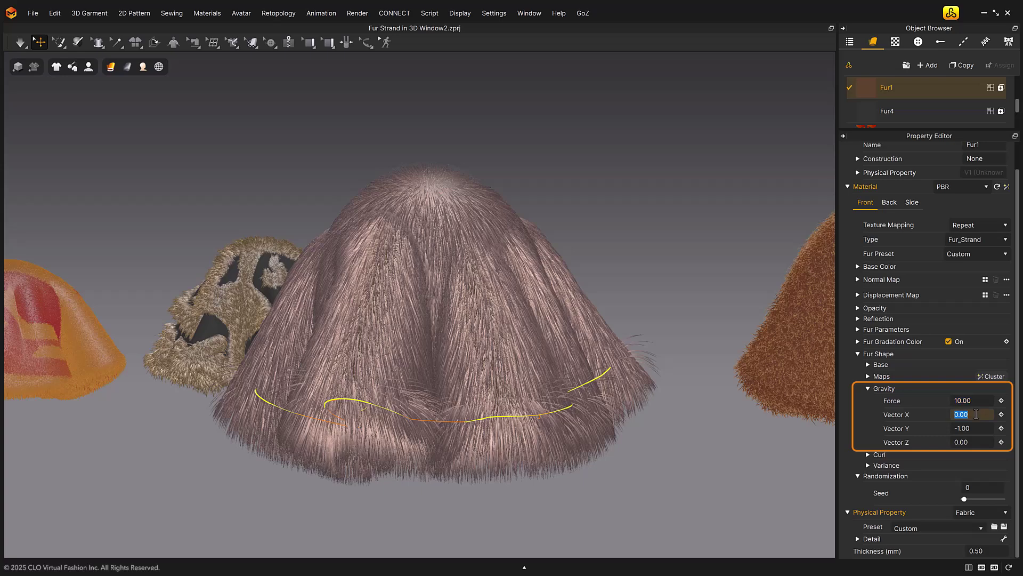
{"action": "type", "text": "1"}
{"action": "key", "text": "Return"}
{"action": "double_click", "coordinate": [977, 427]}
{"action": "type", "text": "0"}
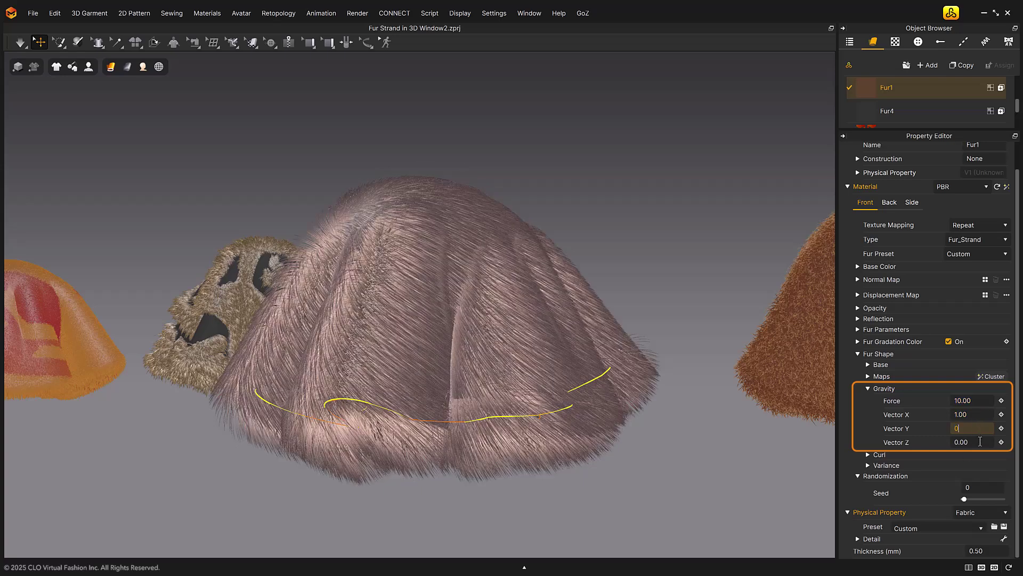
{"action": "key", "text": "shift+Tab"}
{"action": "type", "text": "0"}
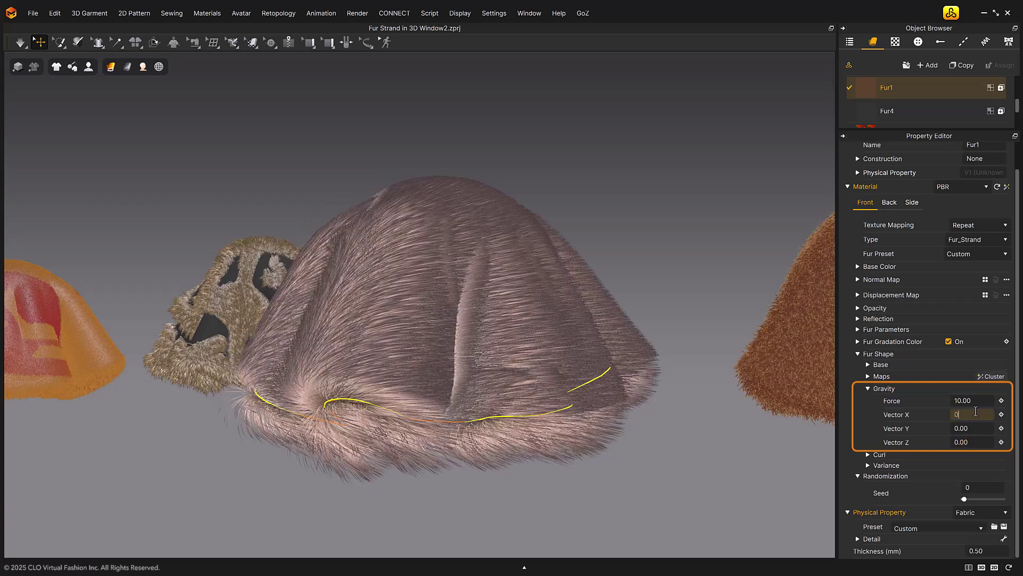
{"action": "key", "text": "Return"}
- Try gravity vector Z values of -1, 1 and 5 on Fur1
{"action": "double_click", "coordinate": [979, 443]}
{"action": "type", "text": "-1"}
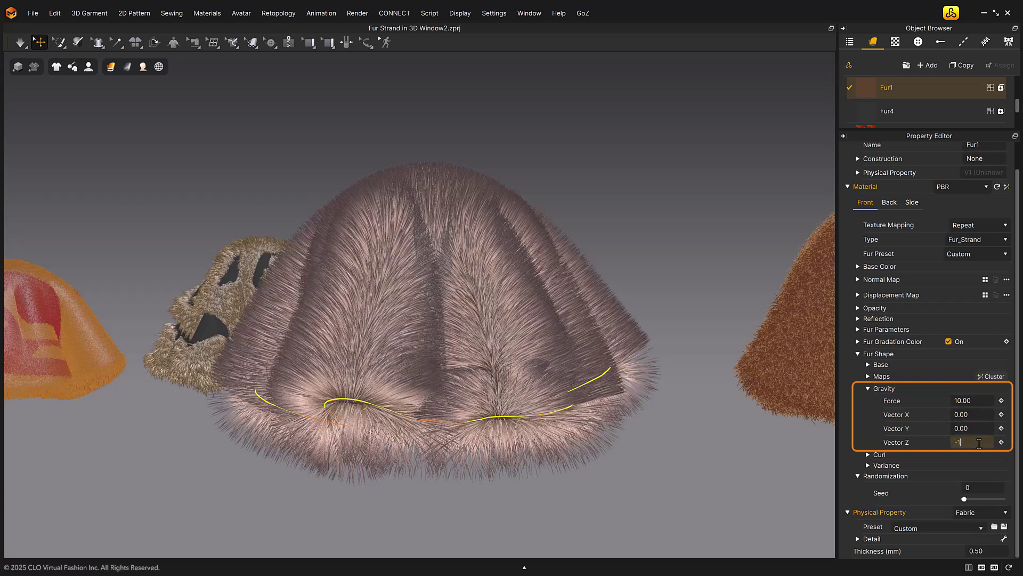
{"action": "key", "text": "Return"}
{"action": "double_click", "coordinate": [979, 442]}
{"action": "type", "text": "1"}
{"action": "key", "text": "Return"}
{"action": "double_click", "coordinate": [979, 442]}
{"action": "type", "text": "5"}
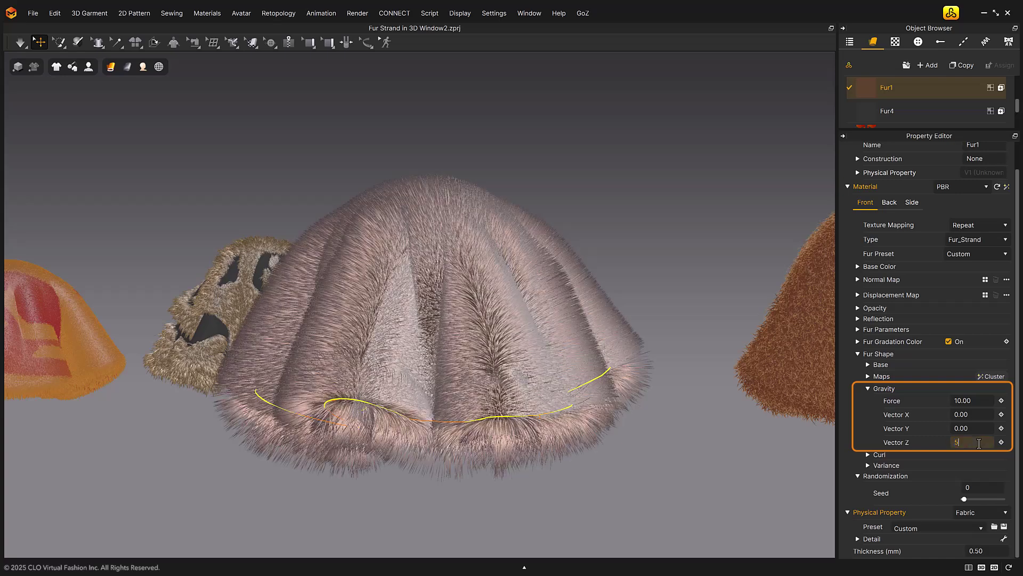
{"action": "key", "text": "Return"}
- Reset Fur1's gravity vector Z to 0 and set vector Y to -1
{"action": "double_click", "coordinate": [979, 443]}
{"action": "type", "text": "0"}
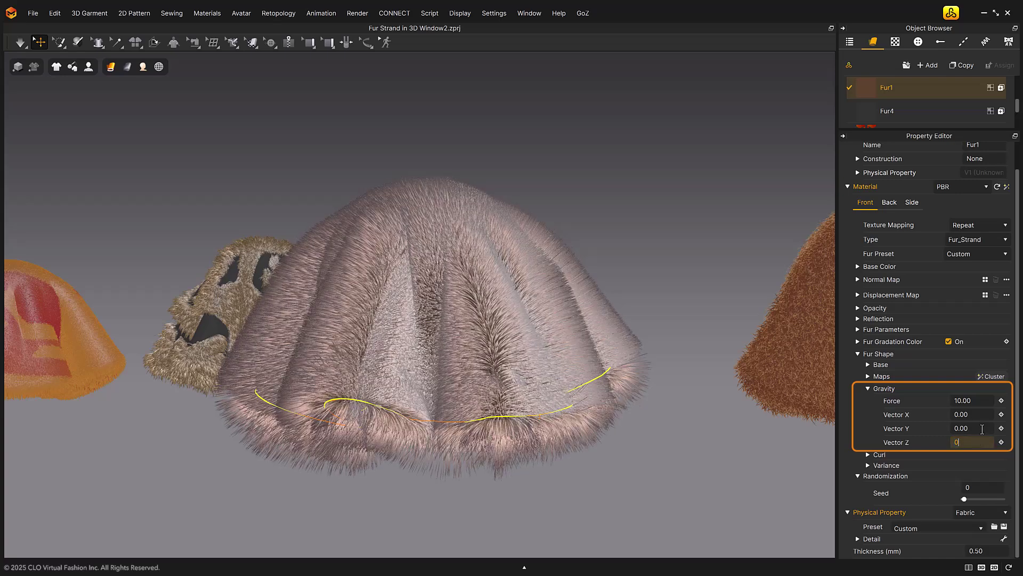
{"action": "key", "text": "Return"}
{"action": "double_click", "coordinate": [983, 428]}
{"action": "type", "text": "-1"}
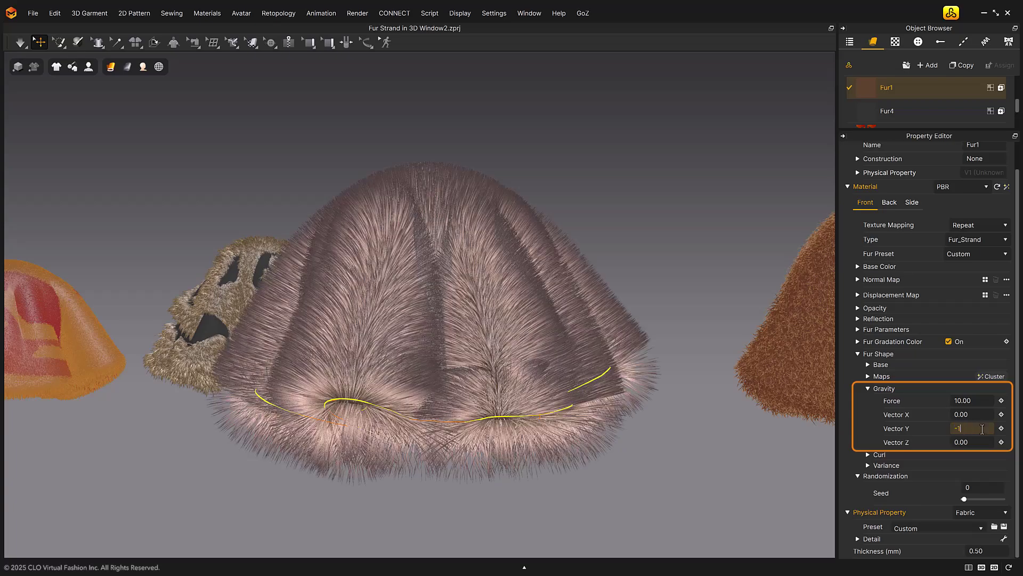
{"action": "key", "text": "Return"}
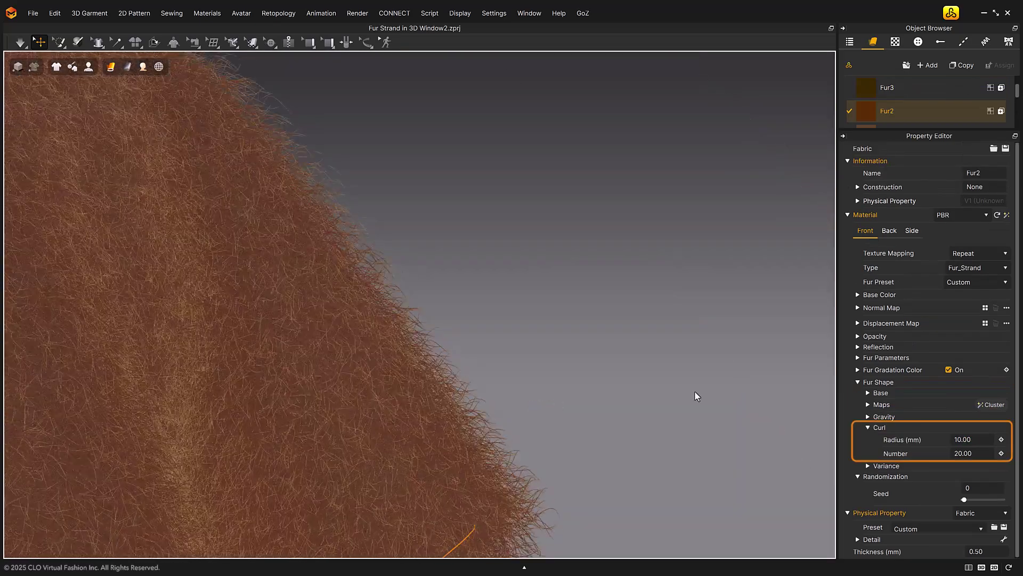
- Try a curl radius of 30 mm on Fur2 and inspect the fur up close and from farther away
{"action": "double_click", "coordinate": [986, 439]}
{"action": "type", "text": "30"}
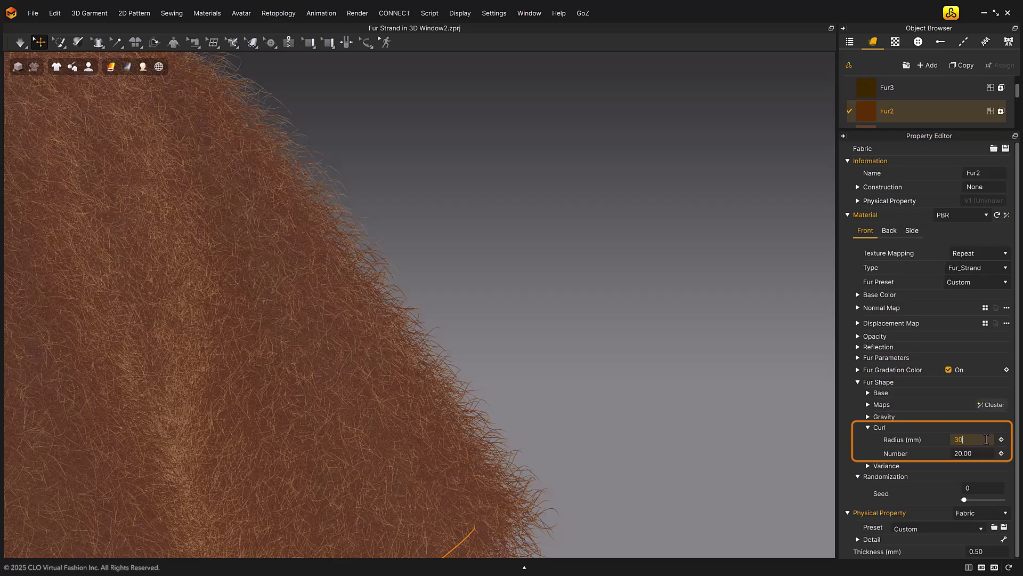
{"action": "key", "text": "Return"}
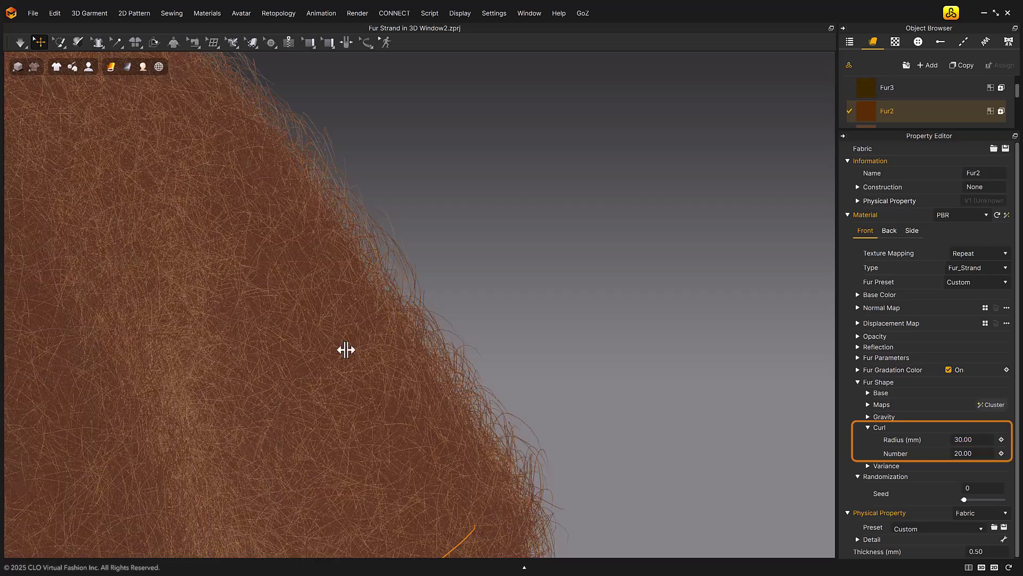
{"action": "scroll", "coordinate": [345, 347], "scroll_direction": "down", "scroll_amount": 5}
{"action": "scroll", "coordinate": [444, 409], "scroll_direction": "up", "scroll_amount": 5}
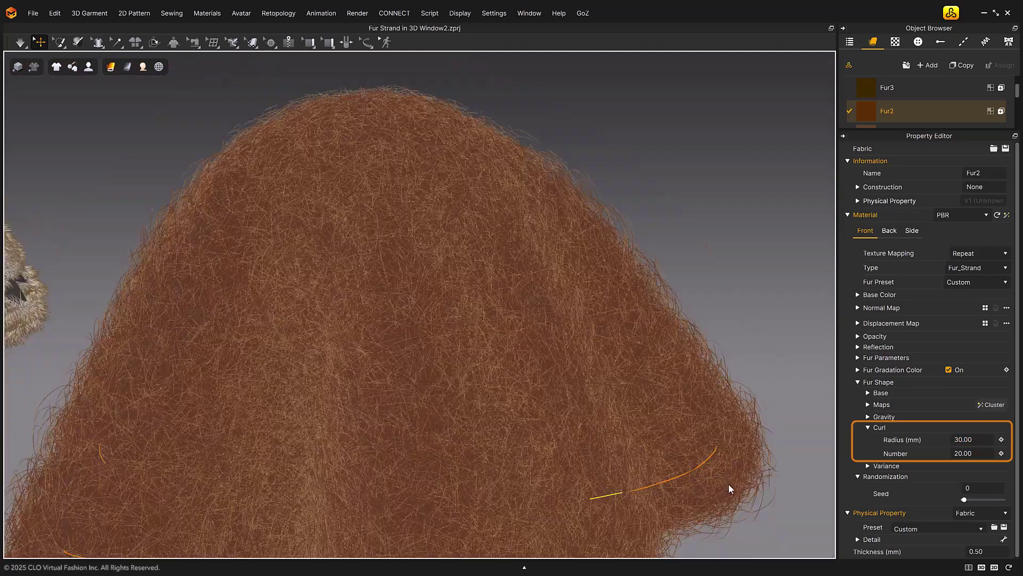
- Set Fur2's curl radius to 10 mm and try curl numbers of 5 and 30
{"action": "double_click", "coordinate": [986, 439]}
{"action": "type", "text": "10"}
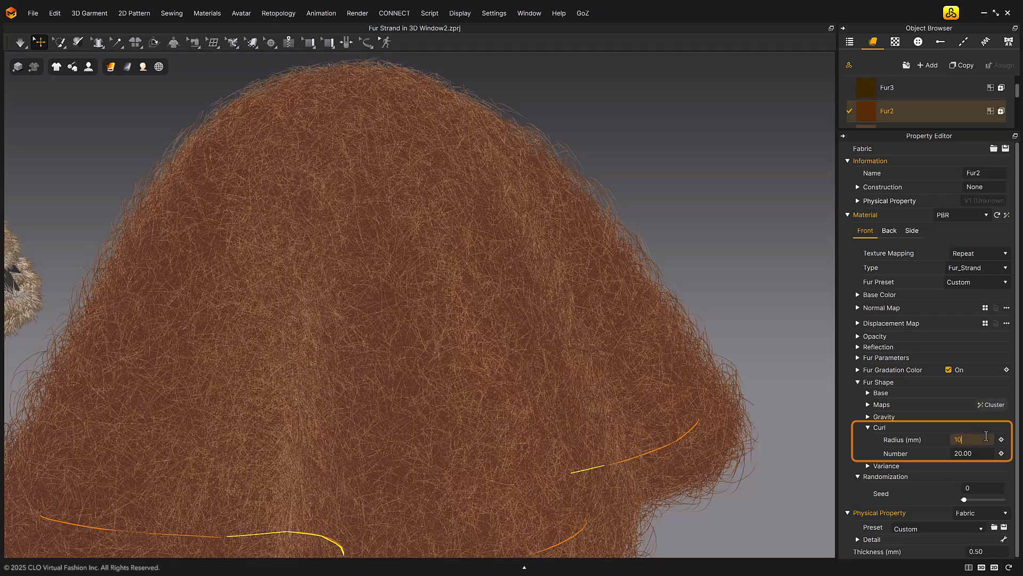
{"action": "double_click", "coordinate": [988, 453]}
{"action": "type", "text": "5"}
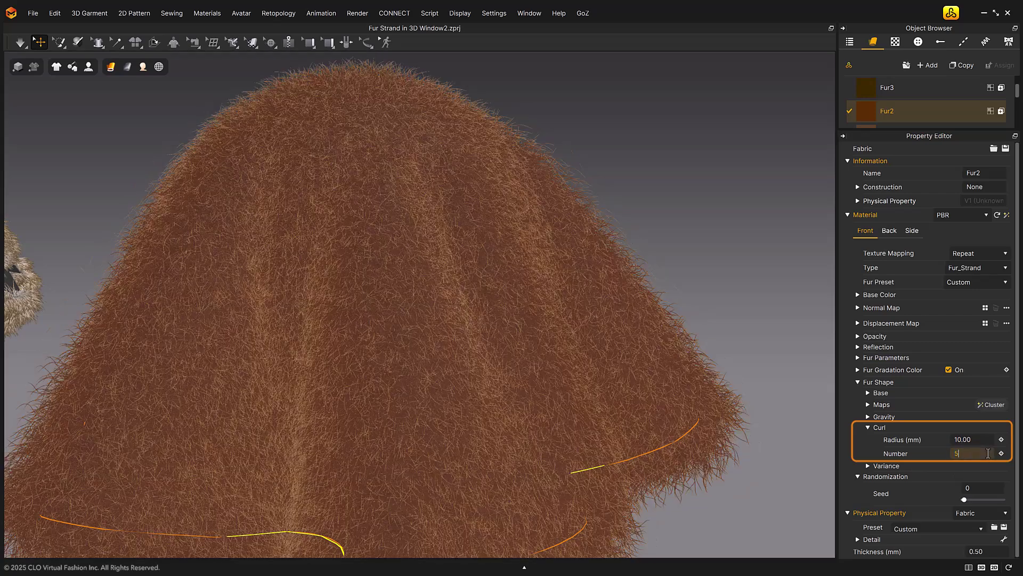
{"action": "key", "text": "Return"}
{"action": "double_click", "coordinate": [987, 453]}
{"action": "type", "text": "30"}
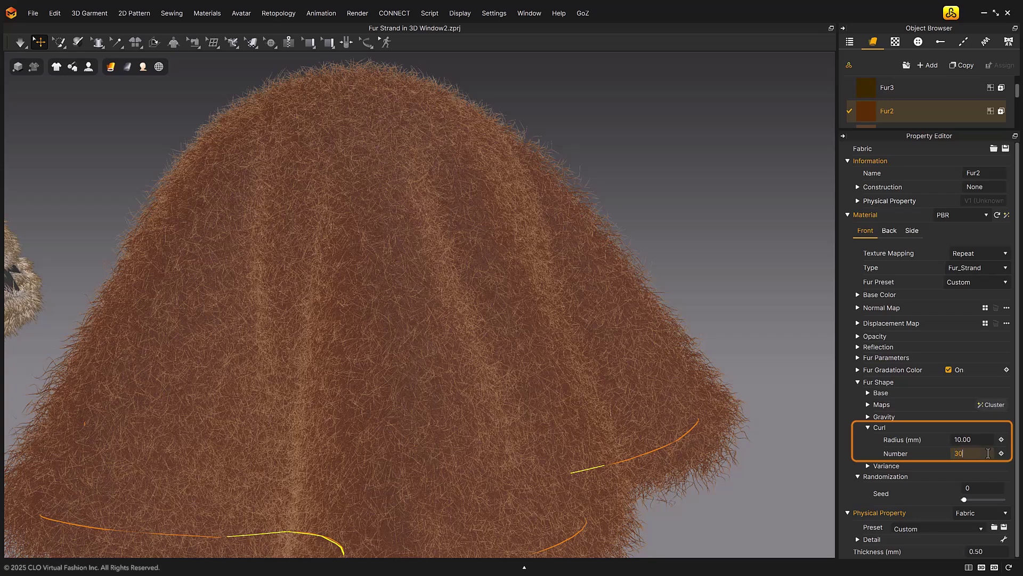
{"action": "key", "text": "Return"}
- Set Fur2's curl radius to 20 mm and its curl number to 30, trying a number of 50 first
{"action": "double_click", "coordinate": [980, 439]}
{"action": "type", "text": "20"}
{"action": "key", "text": "Return"}
{"action": "double_click", "coordinate": [988, 453]}
{"action": "type", "text": "50"}
{"action": "key", "text": "Return"}
{"action": "double_click", "coordinate": [988, 453]}
{"action": "type", "text": "30"}
{"action": "key", "text": "Return"}
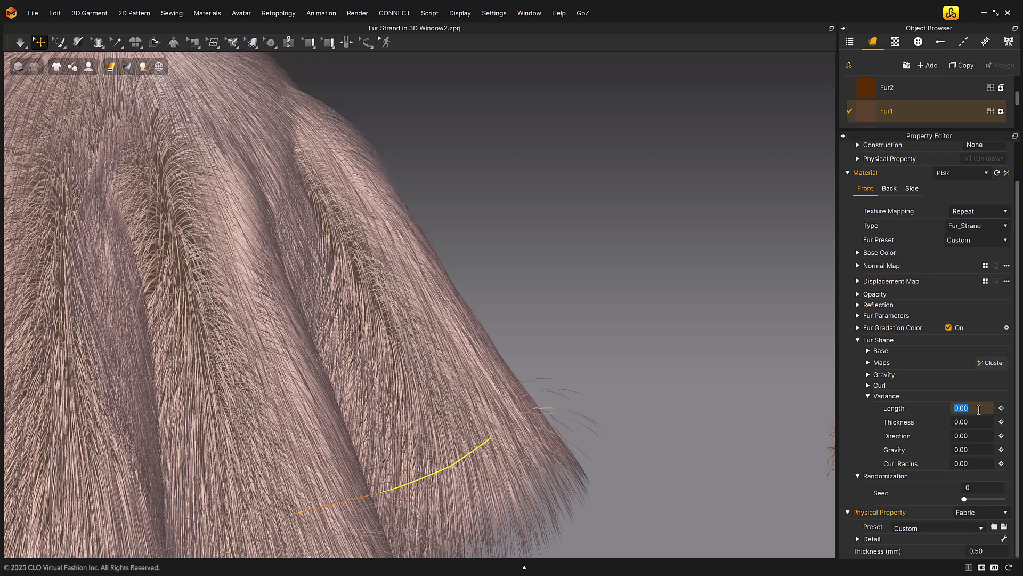
- Set Fur1's length variance to 0.7, trying 0.5, 1 and 0 first
{"action": "scroll", "coordinate": [978, 410], "scroll_direction": "up", "scroll_amount": 1}
{"action": "key", "text": "ctrl+a"}
{"action": "type", "text": "0.5"}
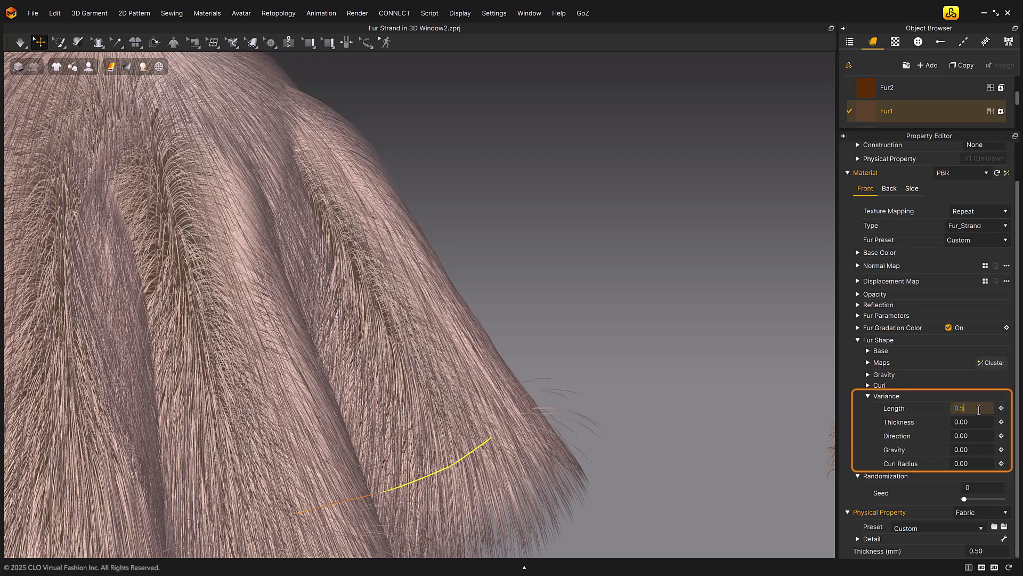
{"action": "key", "text": "Return"}
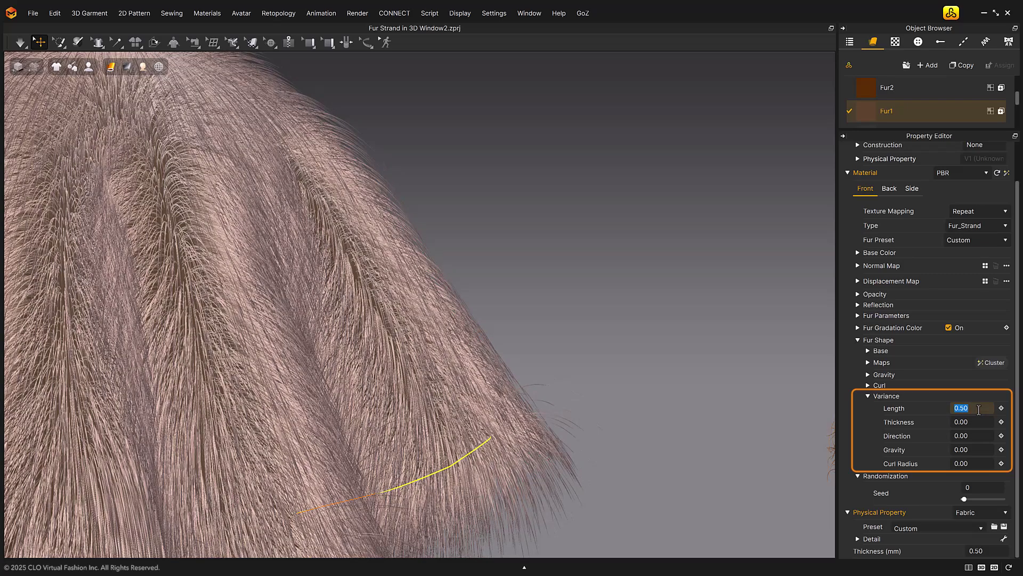
{"action": "type", "text": "1"}
{"action": "key", "text": "Return"}
{"action": "type", "text": "0"}
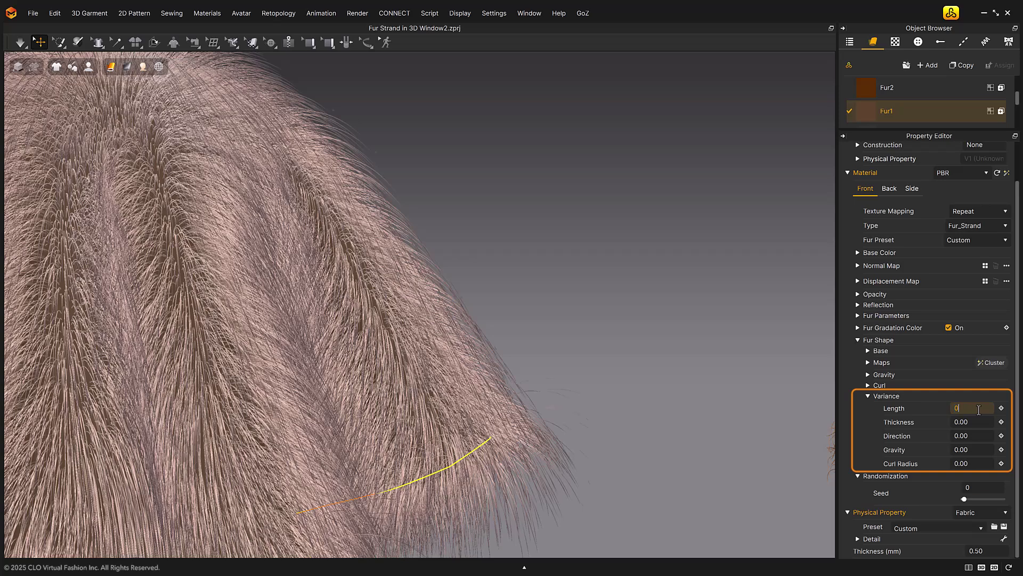
{"action": "key", "text": "Return"}
{"action": "type", "text": "0.7"}
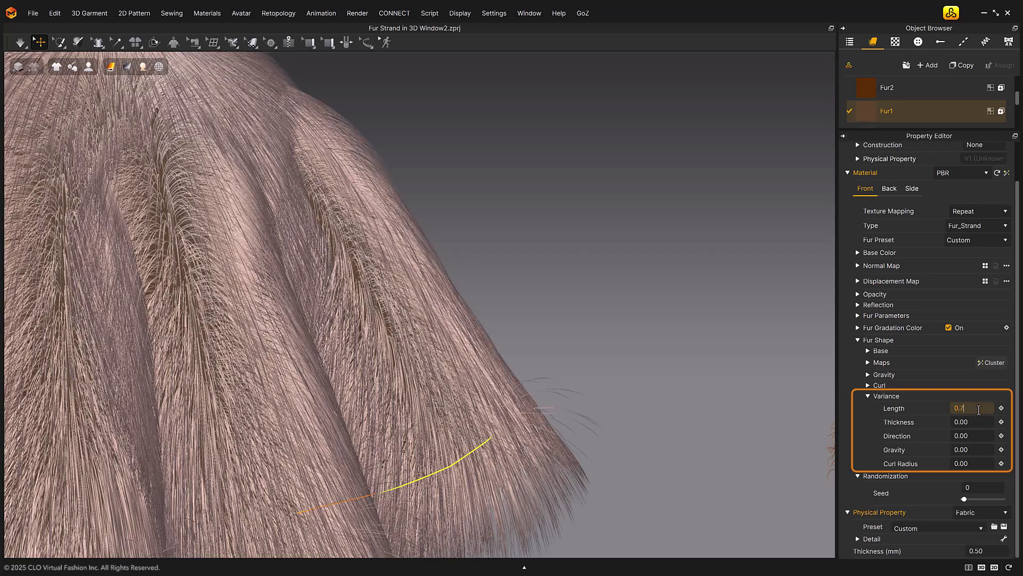
{"action": "key", "text": "Return"}
- Try thickness variances of 0.5 and 1 on Fur1, and return the value to 0
{"action": "left_click", "coordinate": [973, 421]}
{"action": "type", "text": "0.5"}
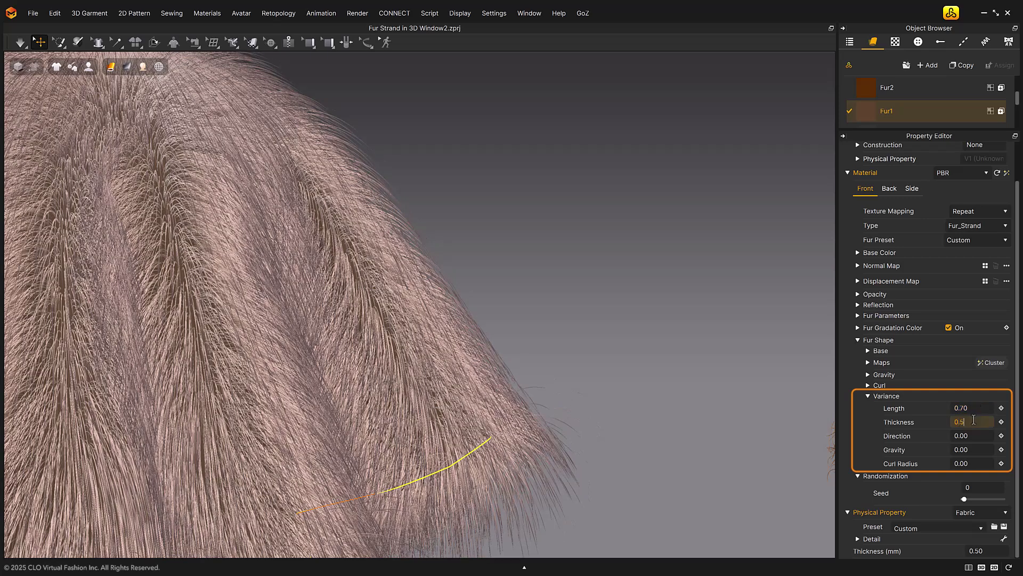
{"action": "key", "text": "Return"}
{"action": "type", "text": "1"}
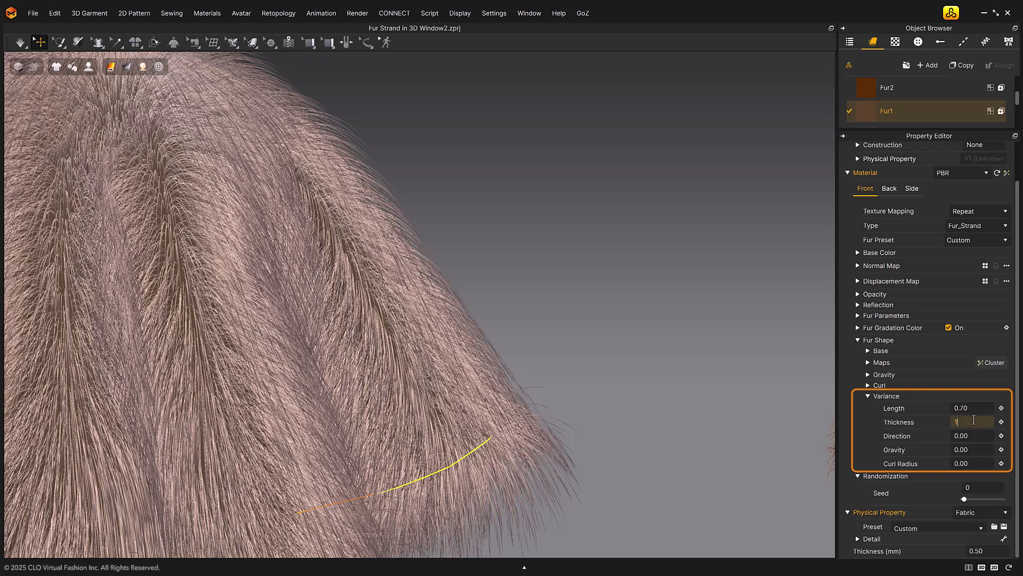
{"action": "key", "text": "Return"}
{"action": "left_click", "coordinate": [981, 423]}
{"action": "type", "text": "0"}
{"action": "key", "text": "Return"}
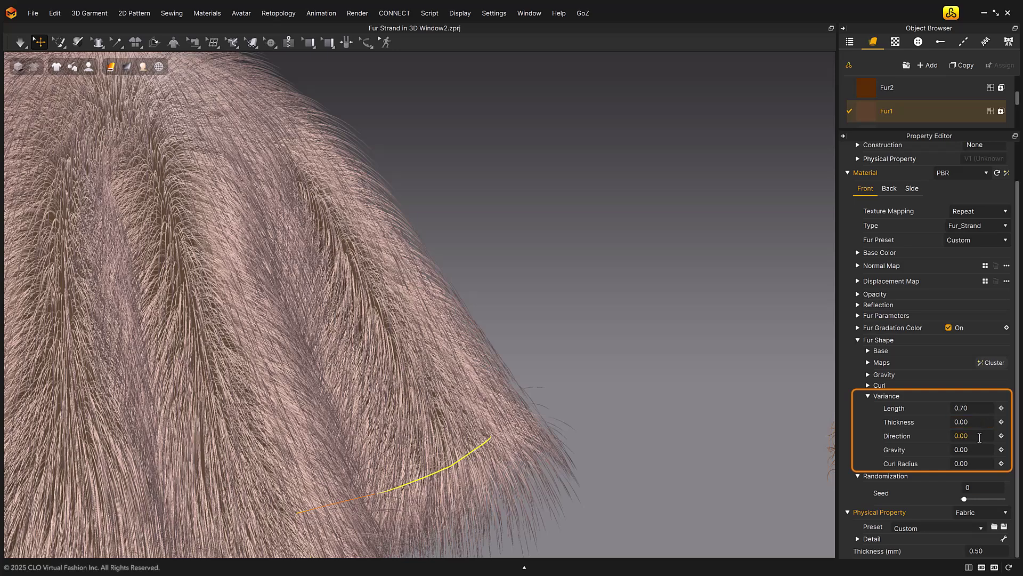
- Try direction variances of 1 and 0.5 on Fur1, and return the value to 0
{"action": "left_click", "coordinate": [980, 437]}
{"action": "type", "text": "1"}
{"action": "key", "text": "Return"}
{"action": "left_click", "coordinate": [980, 436]}
{"action": "type", "text": "0"}
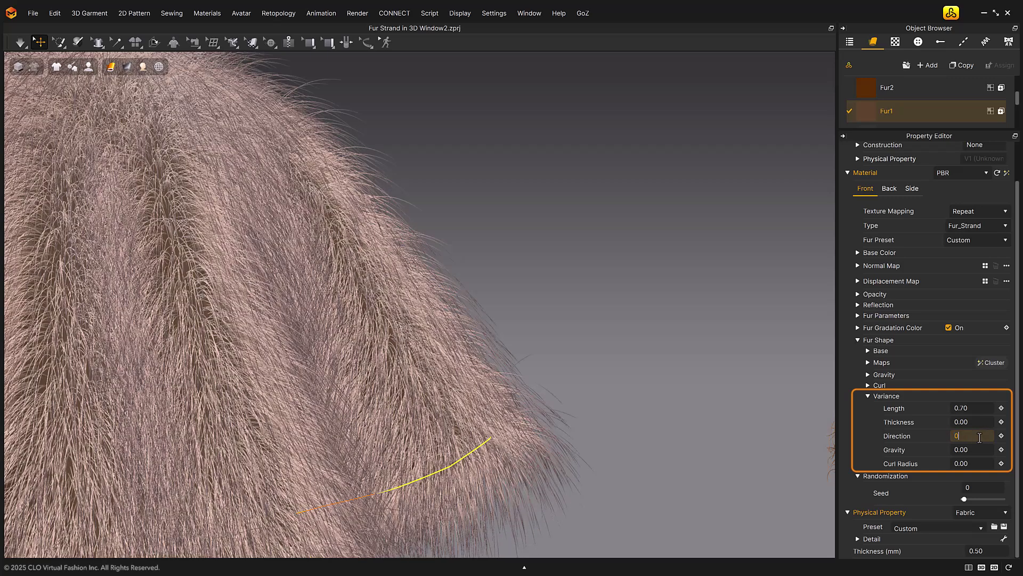
{"action": "type", "text": ".5"}
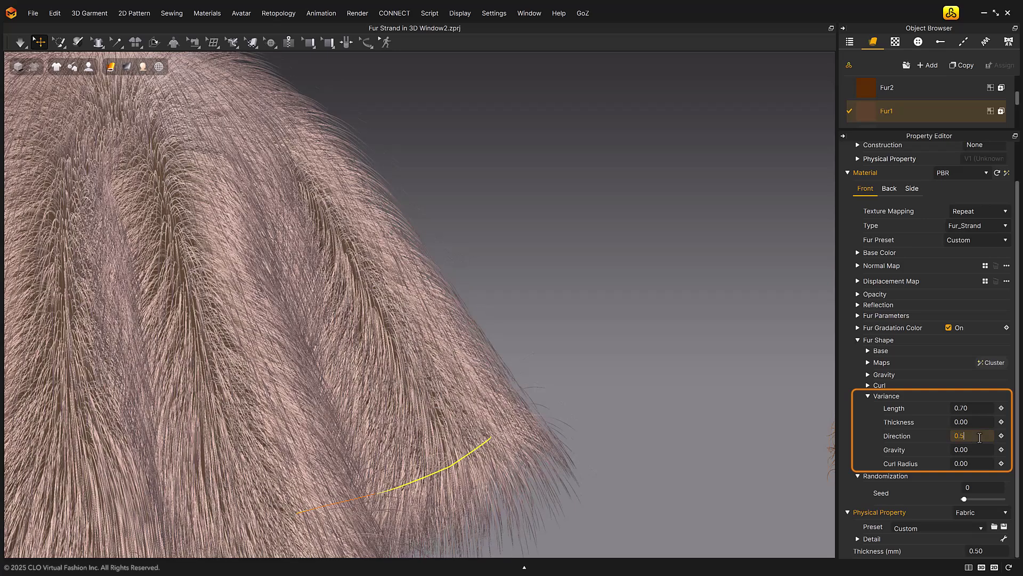
{"action": "key", "text": "Return"}
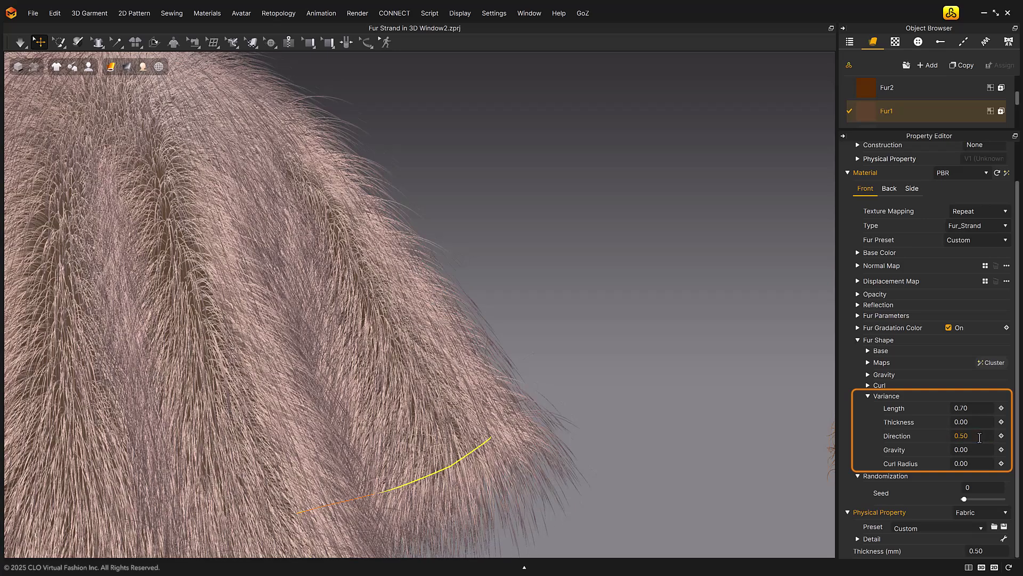
{"action": "left_click", "coordinate": [980, 436]}
{"action": "type", "text": "0"}
- Try gravity variances of 1 and 0.5 on Fur1, and return the value to 0
{"action": "left_click", "coordinate": [980, 450]}
{"action": "type", "text": "1"}
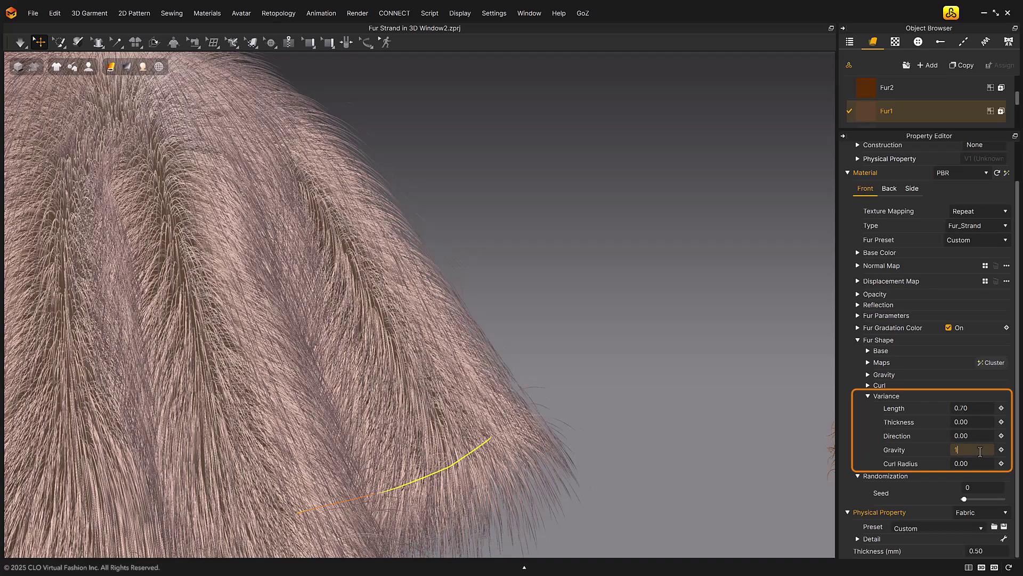
{"action": "key", "text": "Return"}
{"action": "left_click", "coordinate": [980, 450]}
{"action": "type", "text": "0.5"}
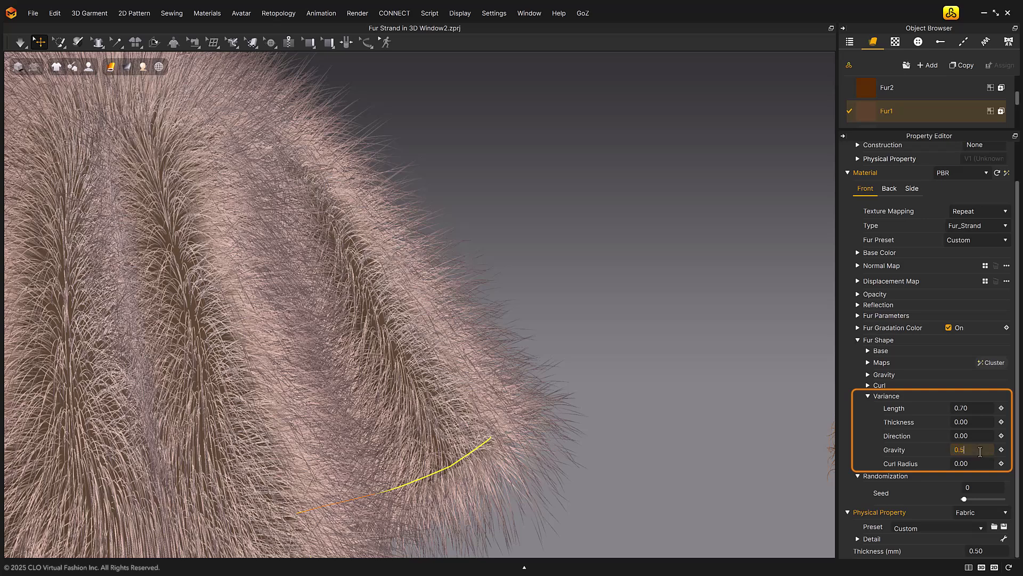
{"action": "key", "text": "Return"}
{"action": "left_click", "coordinate": [980, 450]}
{"action": "type", "text": "0"}
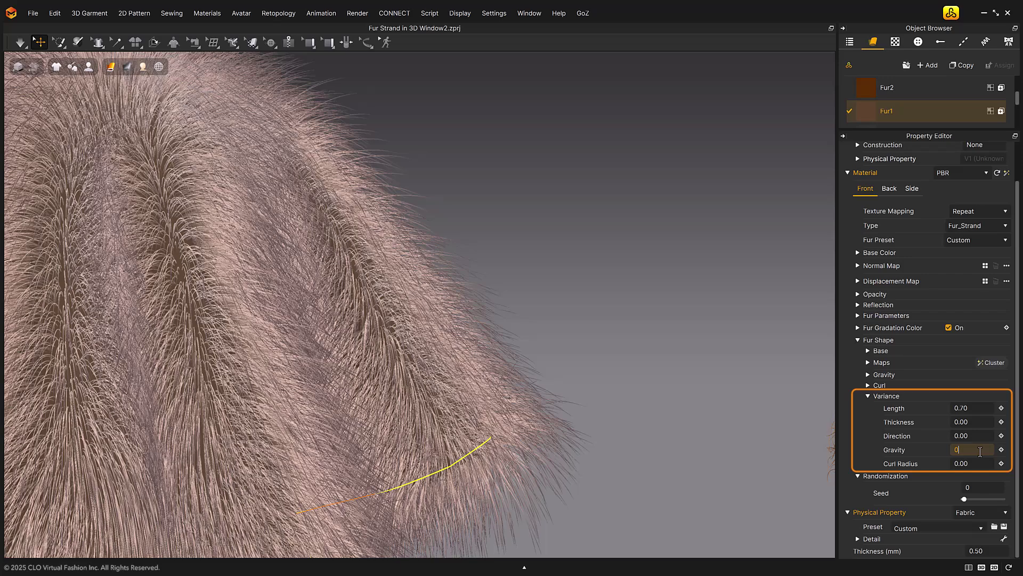
{"action": "key", "text": "Return"}
- Try a curl radius variance of 0 on Fur2, and return the value to 1
{"action": "left_click", "coordinate": [985, 463]}
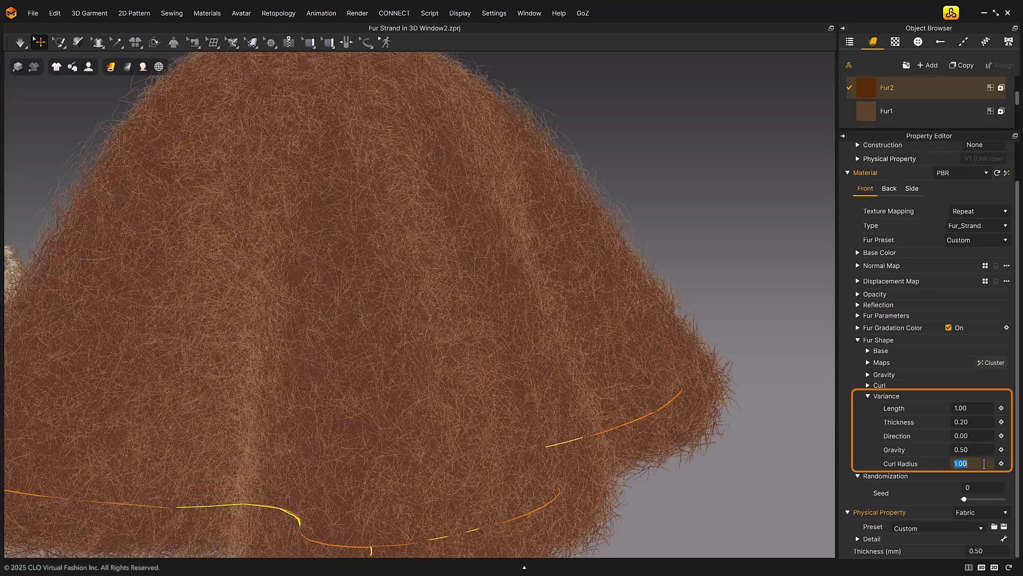
{"action": "type", "text": "0"}
{"action": "key", "text": "Return"}
{"action": "left_click", "coordinate": [985, 464]}
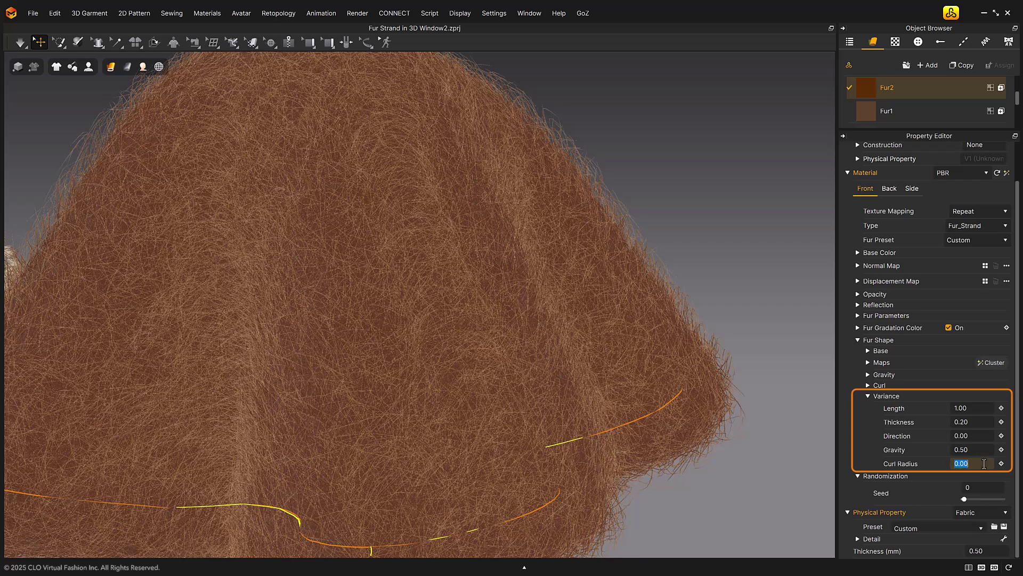
{"action": "type", "text": "1"}
{"action": "key", "text": "Return"}
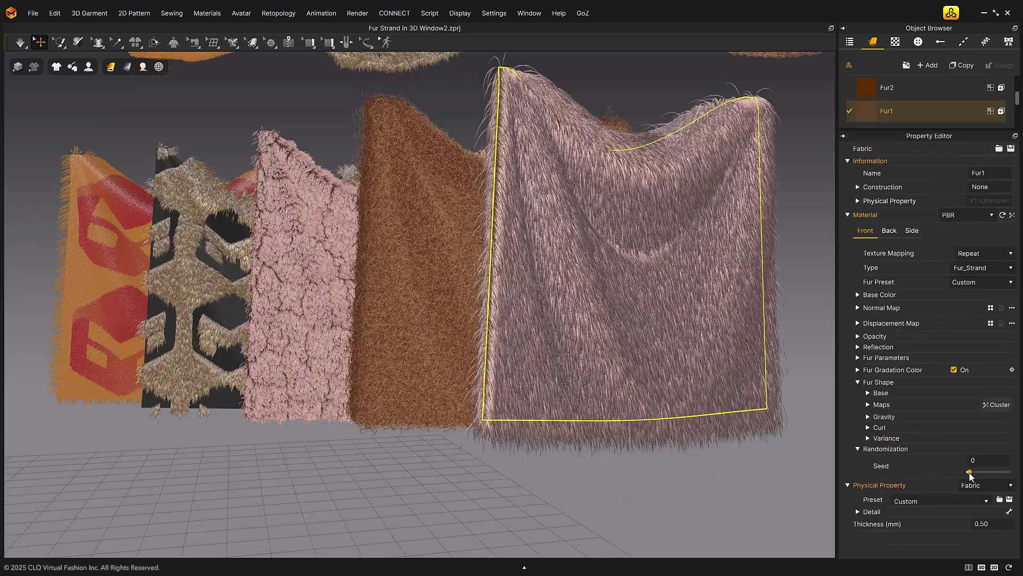
- Raise the randomization seeds of Fur1 and Fur2, and set Fur3's seed to 73
{"action": "left_click_drag", "start_coordinate": [972, 472], "coordinate": [985, 472]}
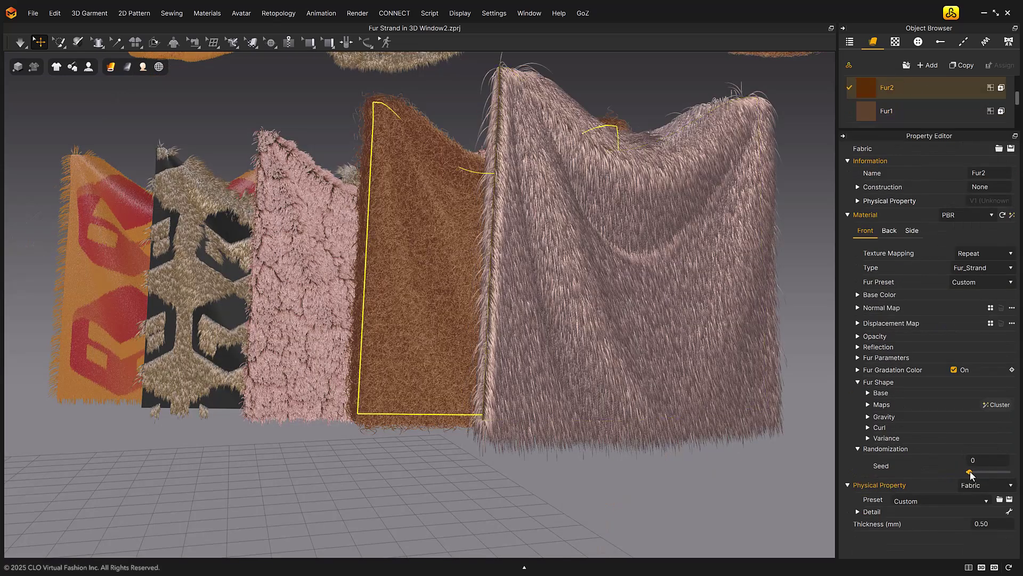
{"action": "left_click_drag", "start_coordinate": [986, 473], "coordinate": [995, 473]}
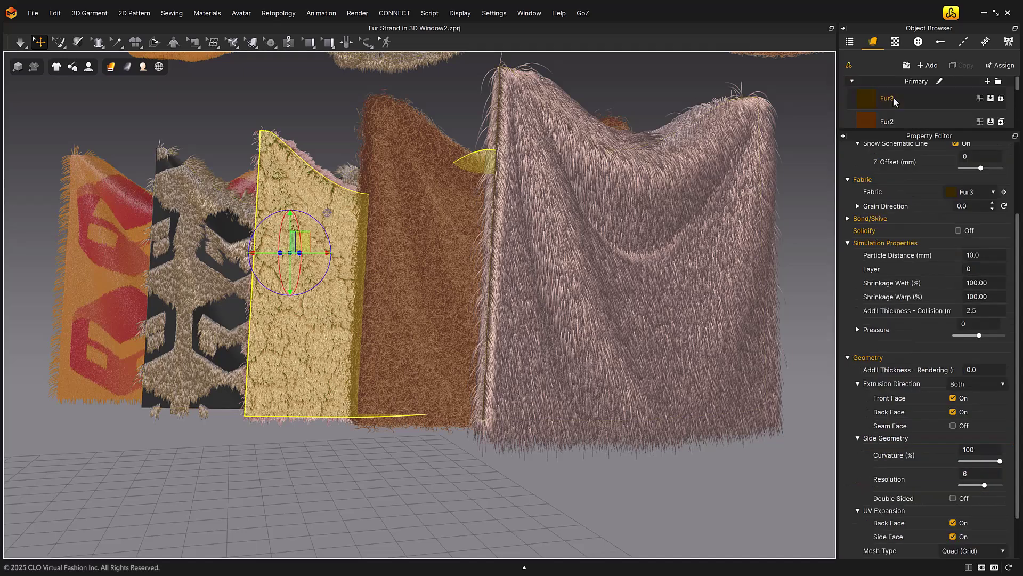
{"action": "left_click", "coordinate": [890, 98]}
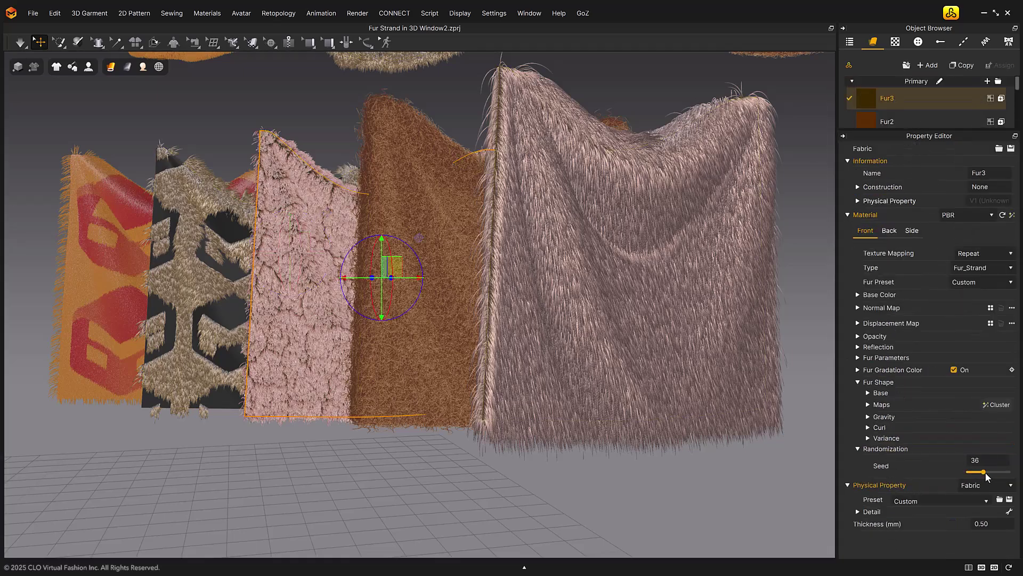
{"action": "left_click_drag", "start_coordinate": [983, 472], "coordinate": [998, 472]}
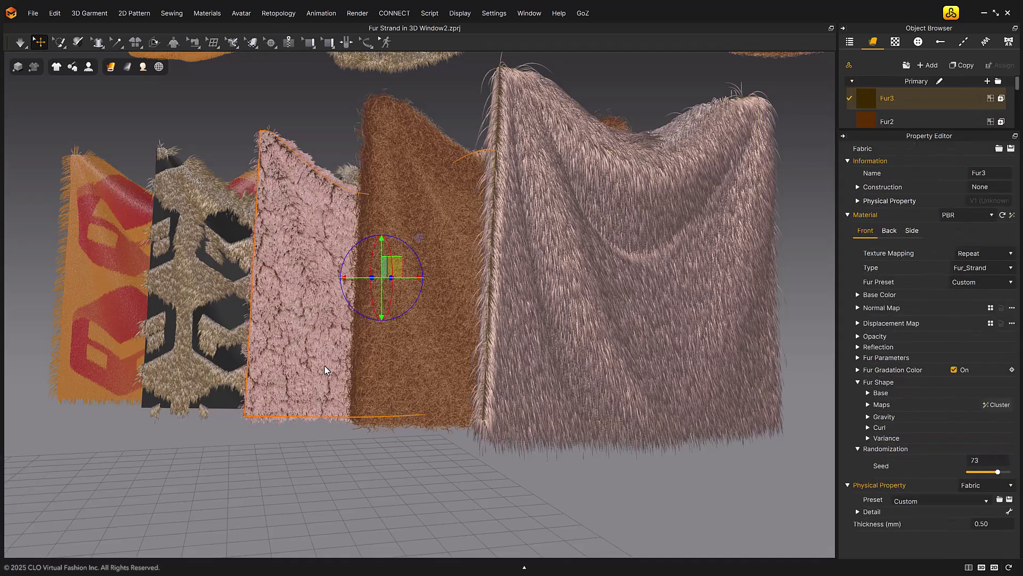
- Select the Fur4 fabric and shrink the fabric list to make room for its randomization settings
{"action": "left_click", "coordinate": [903, 156]}
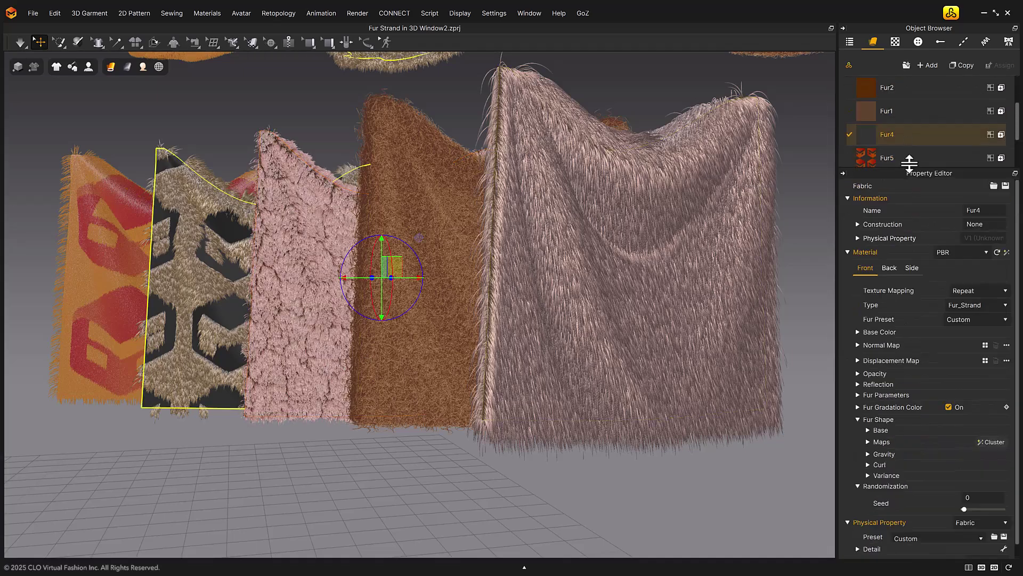
{"action": "left_click_drag", "start_coordinate": [909, 163], "coordinate": [909, 131]}
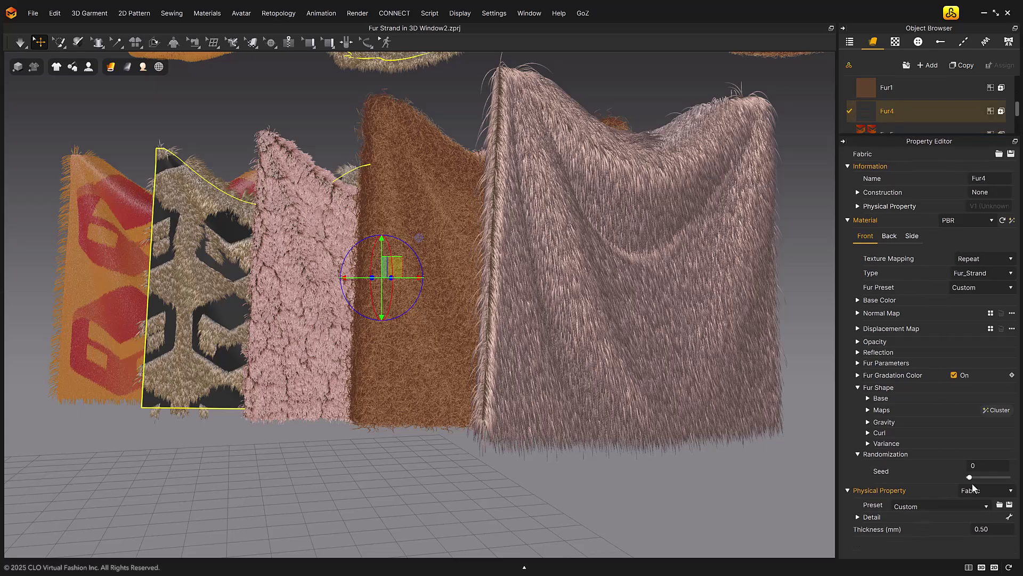
{"action": "left_click", "coordinate": [774, 483]}
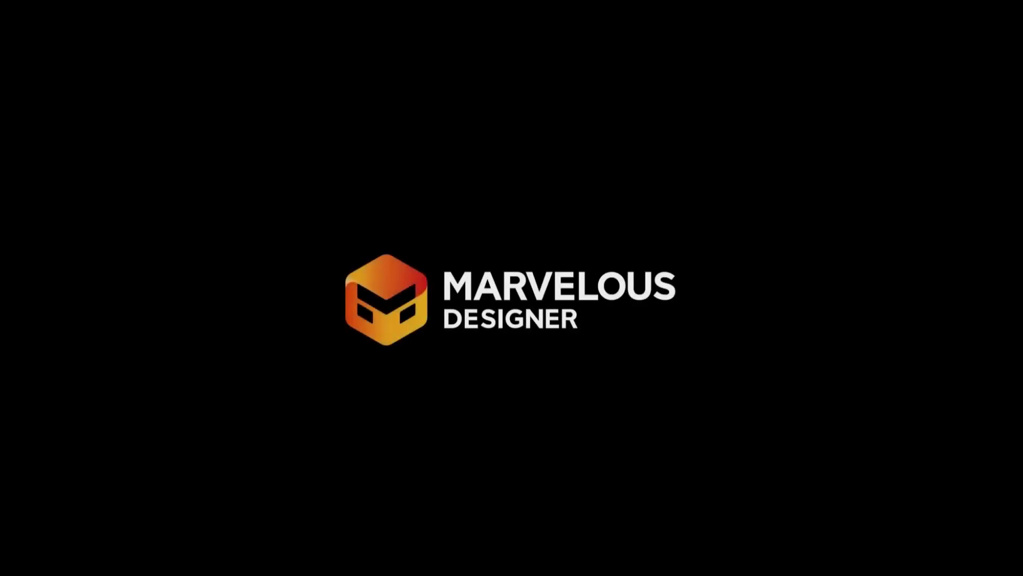